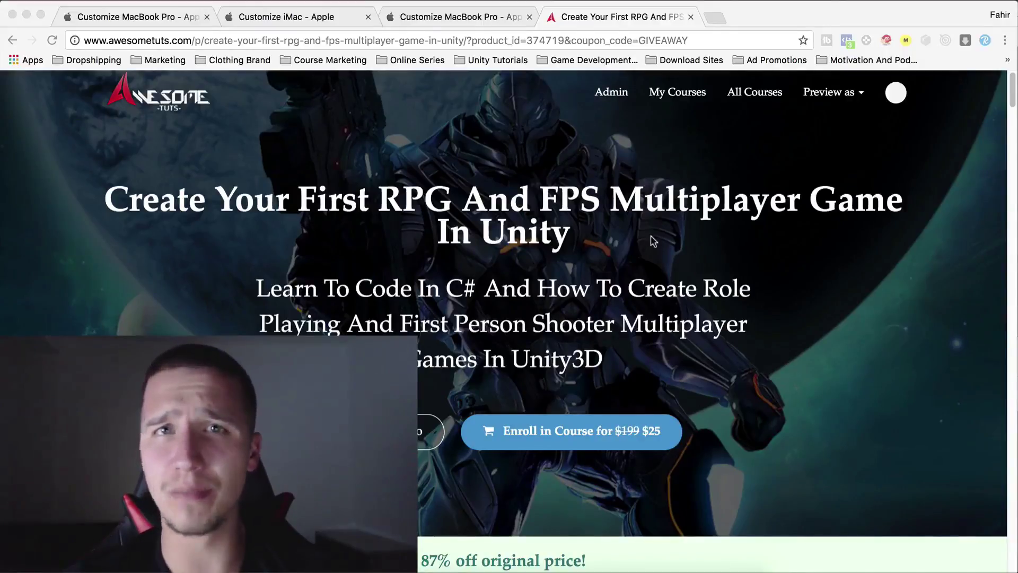
- Switch Chrome to the 15-inch MacBook Pro configuration tab
key(ctrl+shift+Tab)
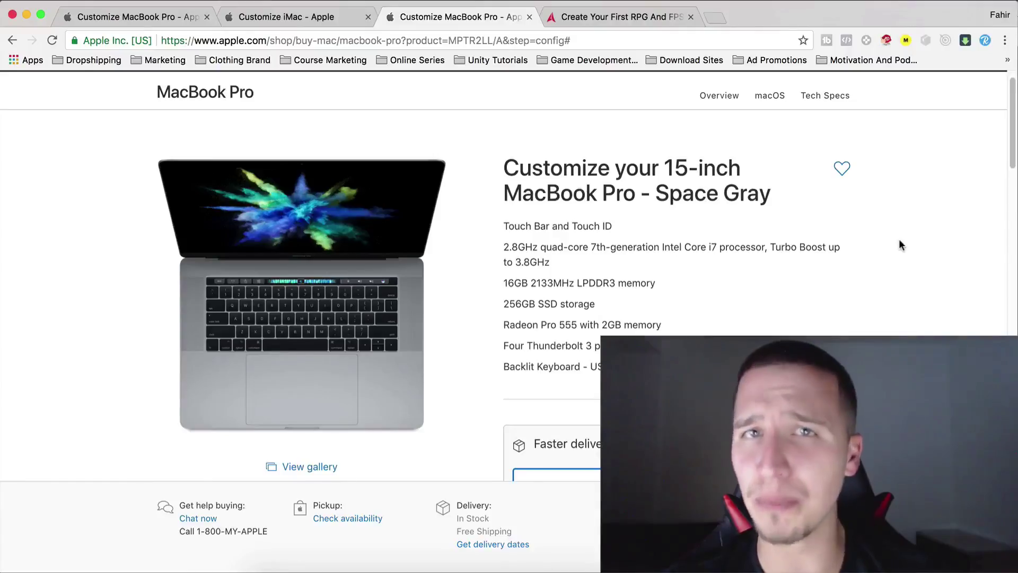
- Cycle through the iMac, MacBook Pro and course tabs, ending on the 13-inch MacBook Pro configurator
click(307, 17)
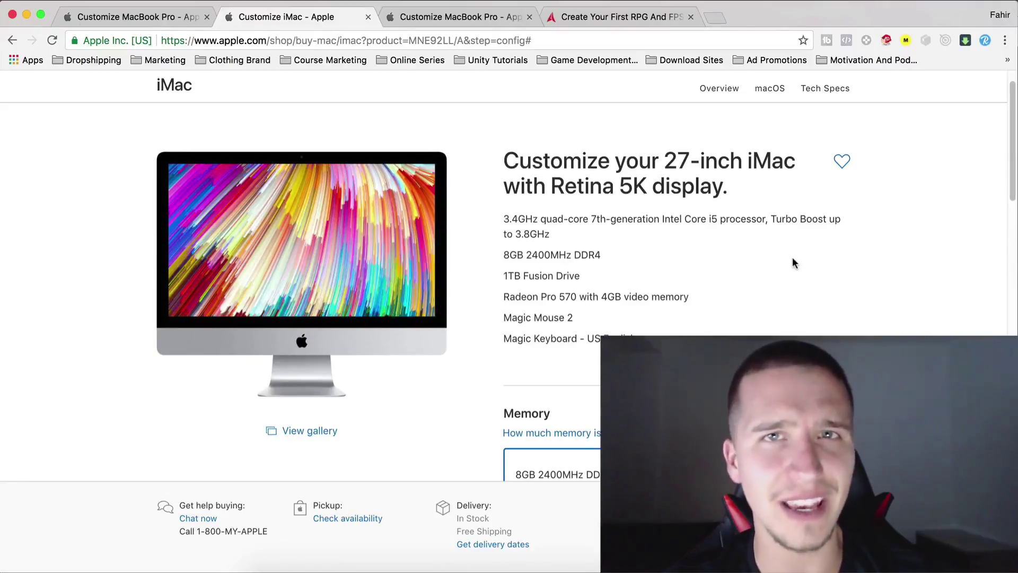
click(113, 9)
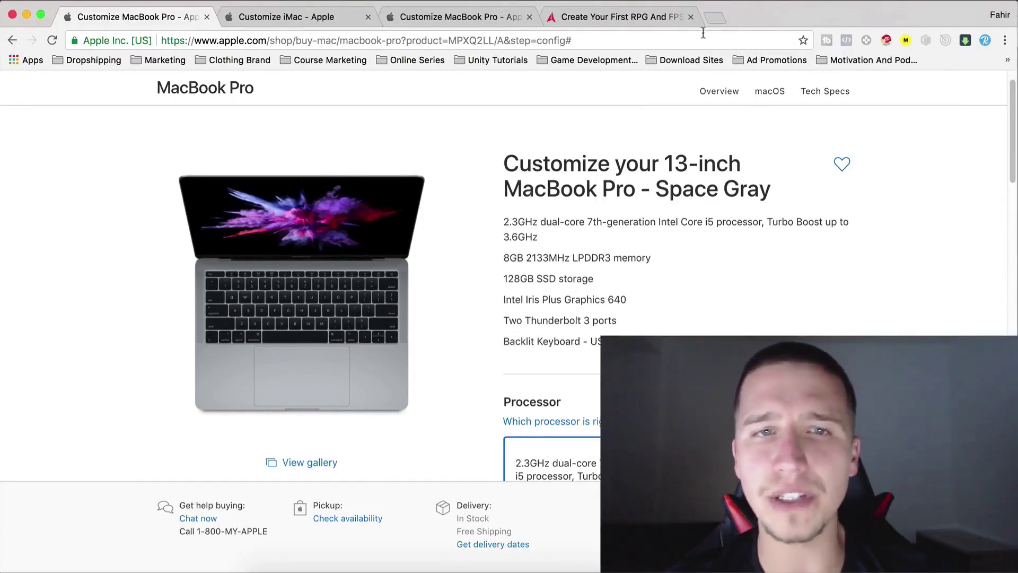
click(666, 18)
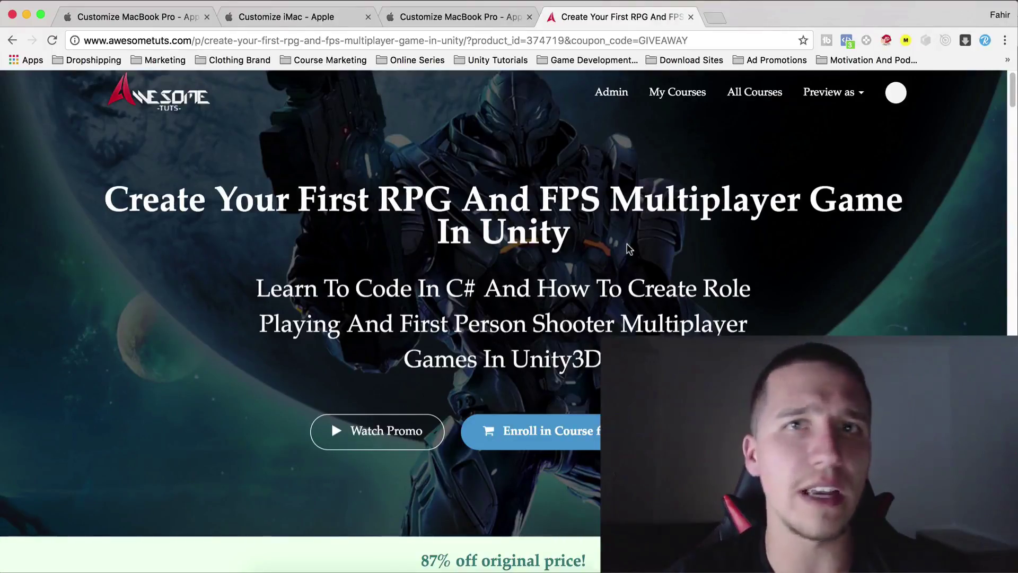
click(452, 19)
click(242, 18)
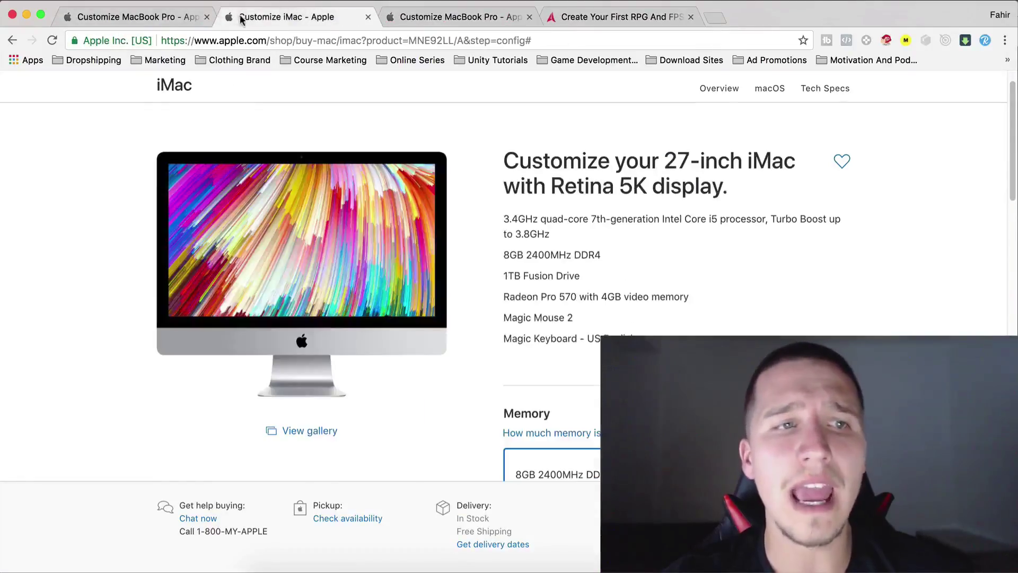
click(163, 19)
click(663, 17)
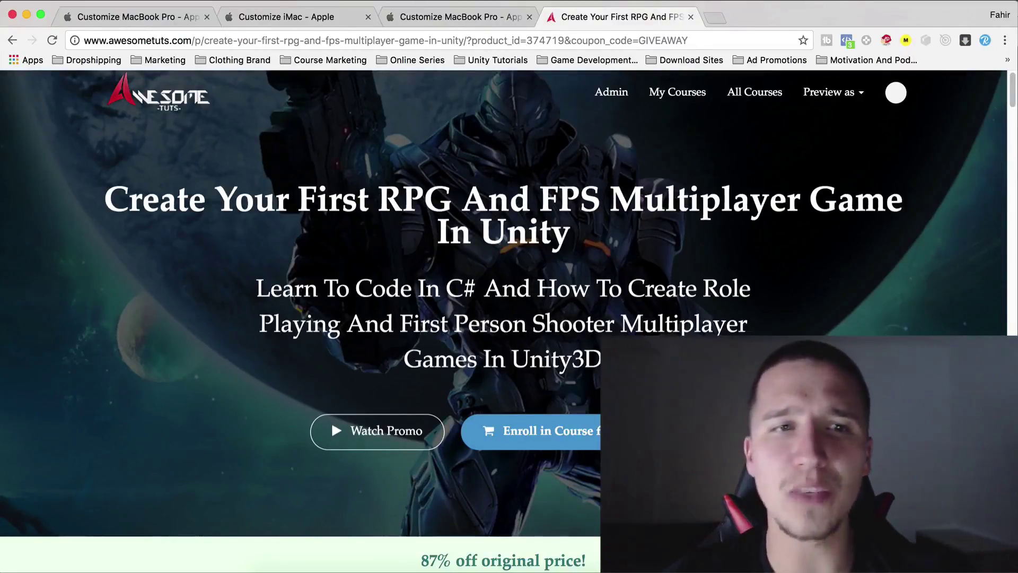
click(410, 18)
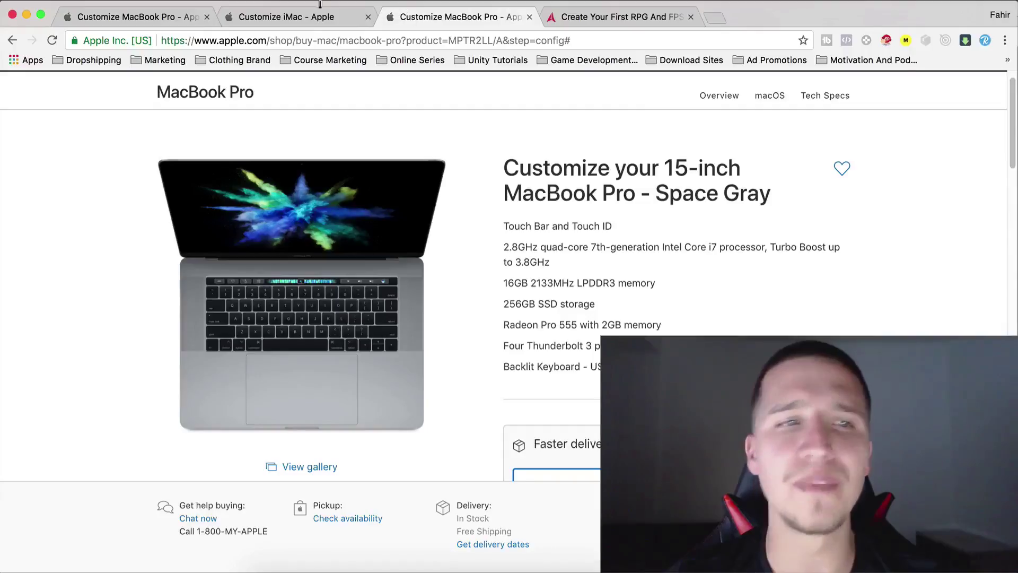
click(302, 16)
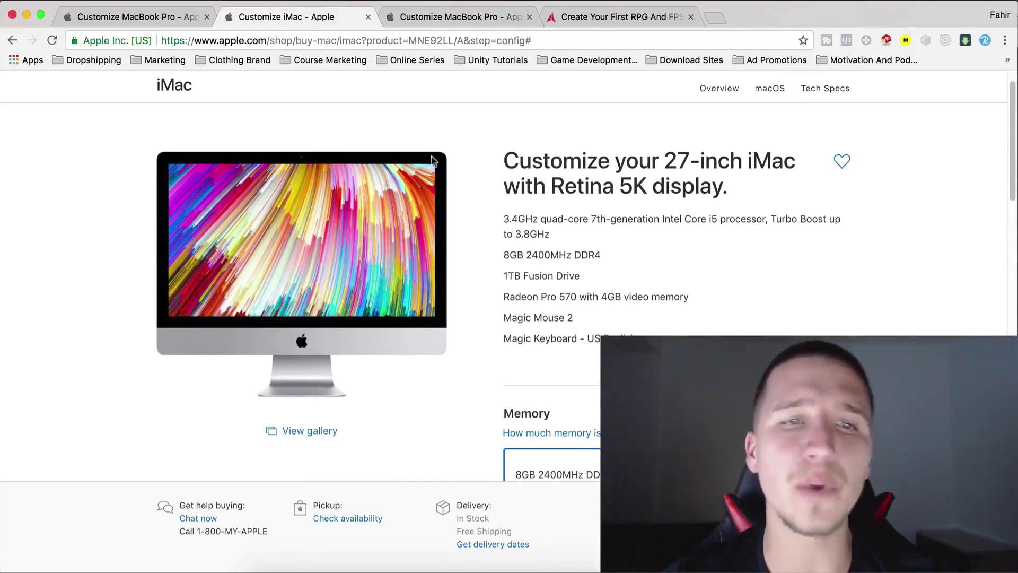
click(109, 17)
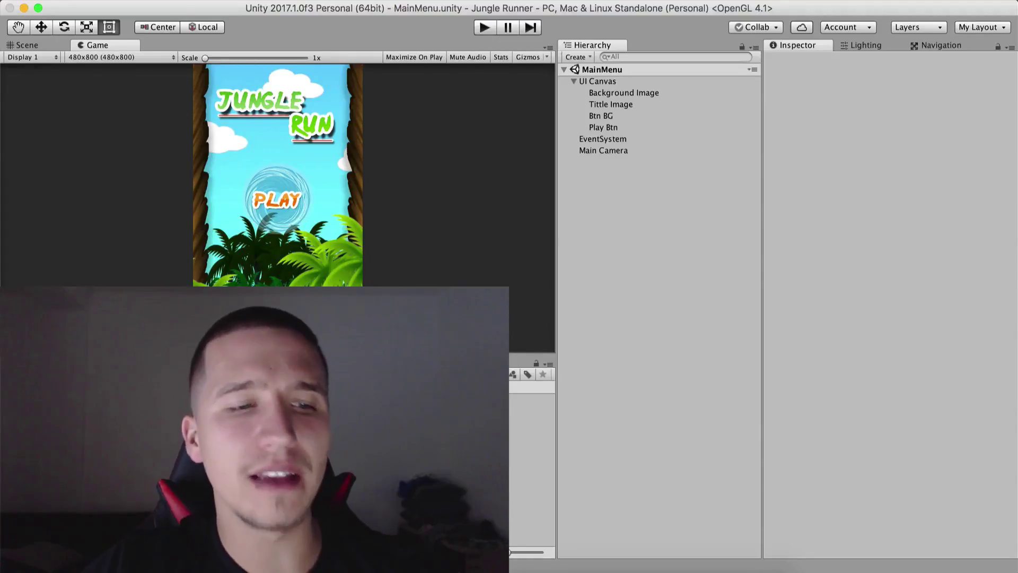
- Create a new empty scene from the File menu
click(53, 403)
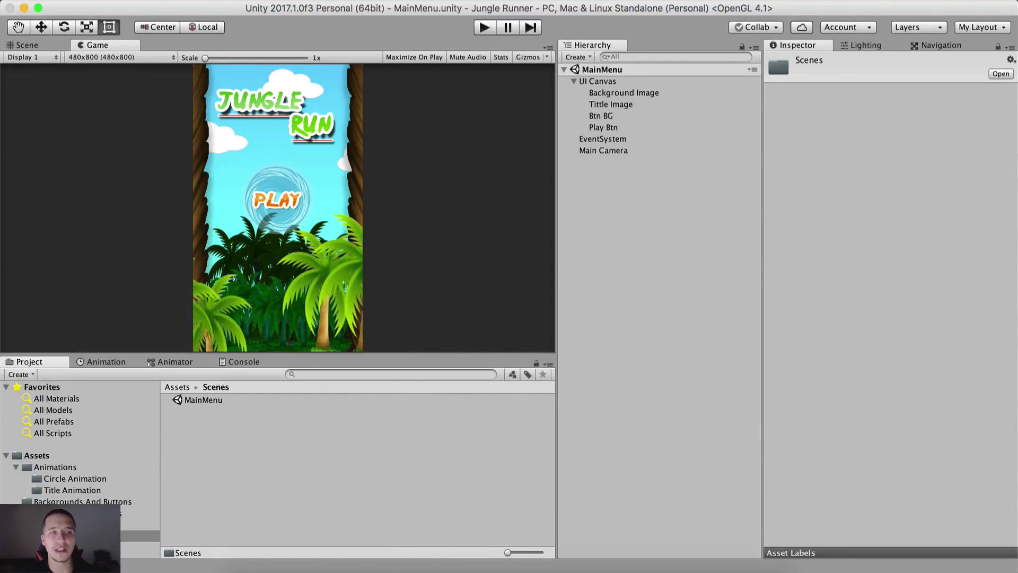
click(82, 1)
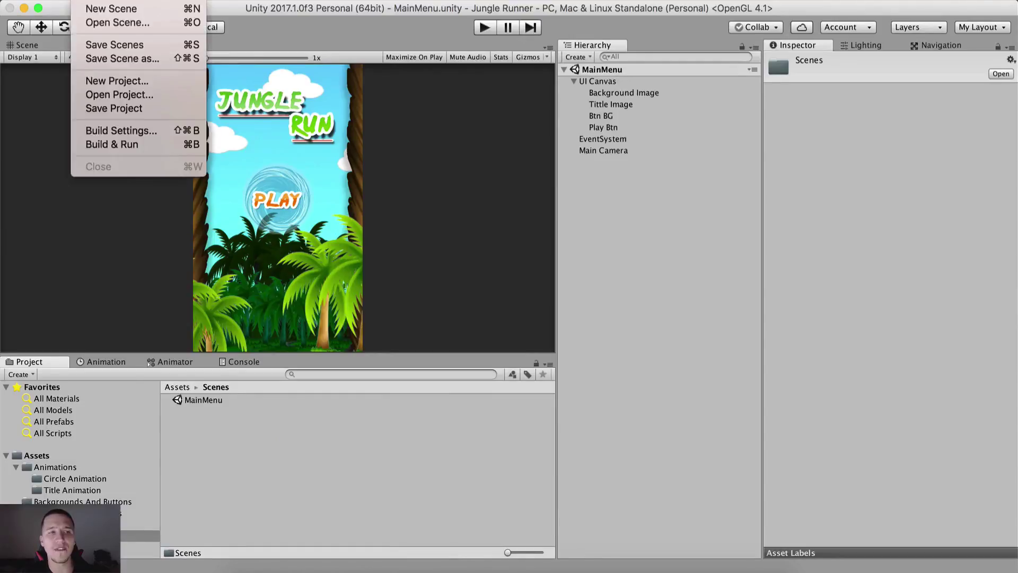
click(110, 9)
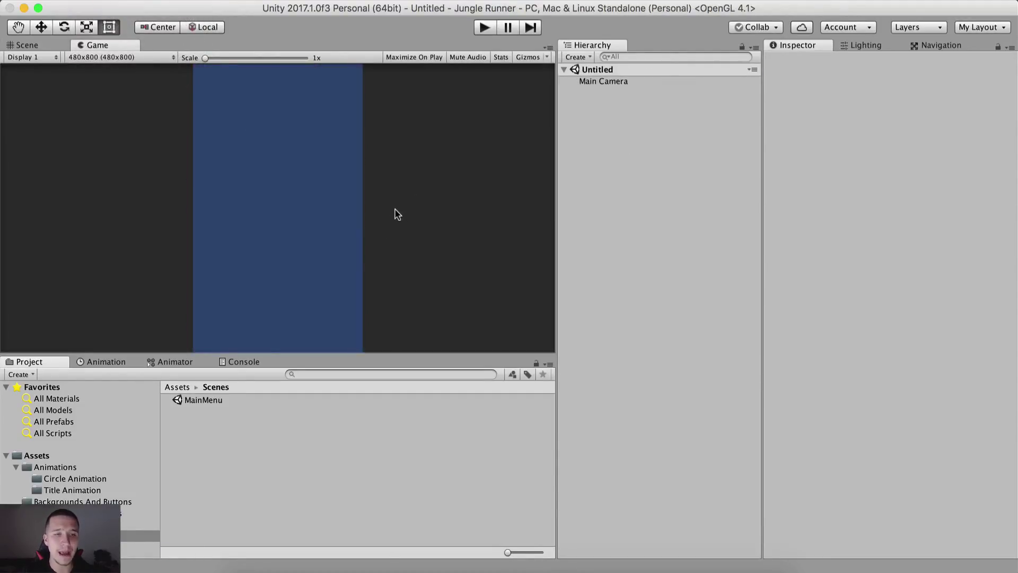
- Save the new scene as Gameplay in the Assets/Scenes folder
key(super+s)
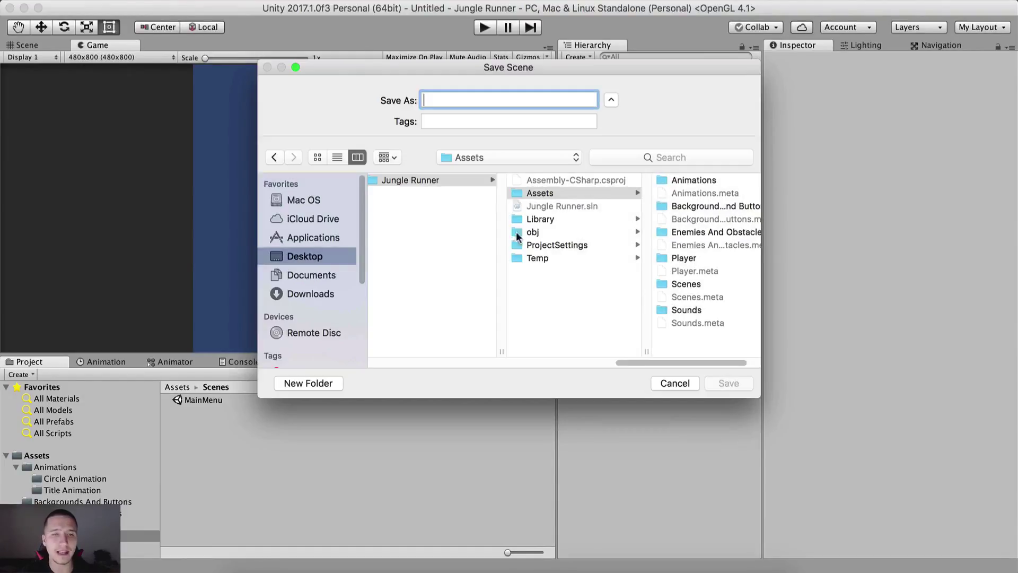
click(587, 195)
click(661, 286)
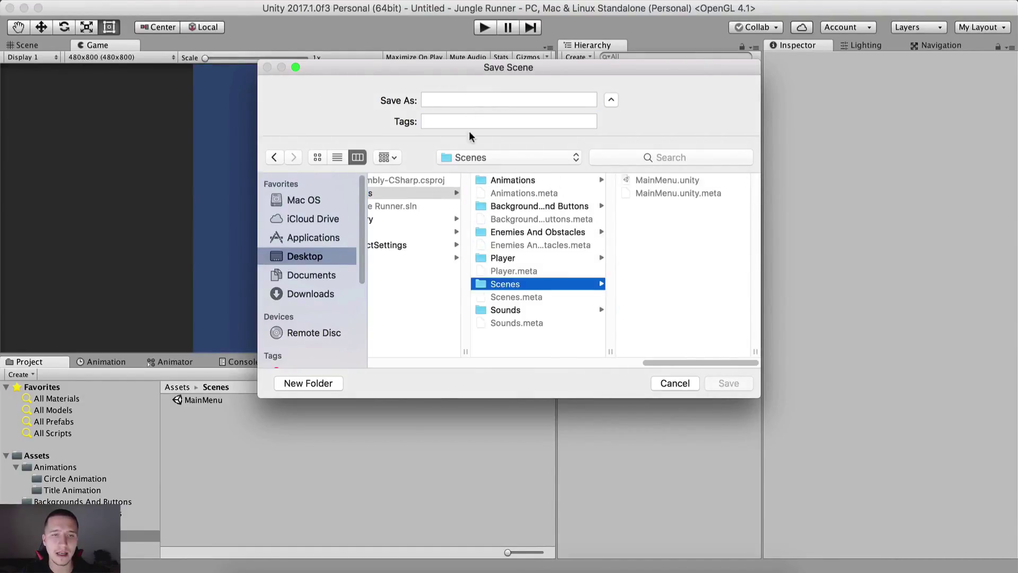
click(488, 99)
text(Gameplay)
key(Return)
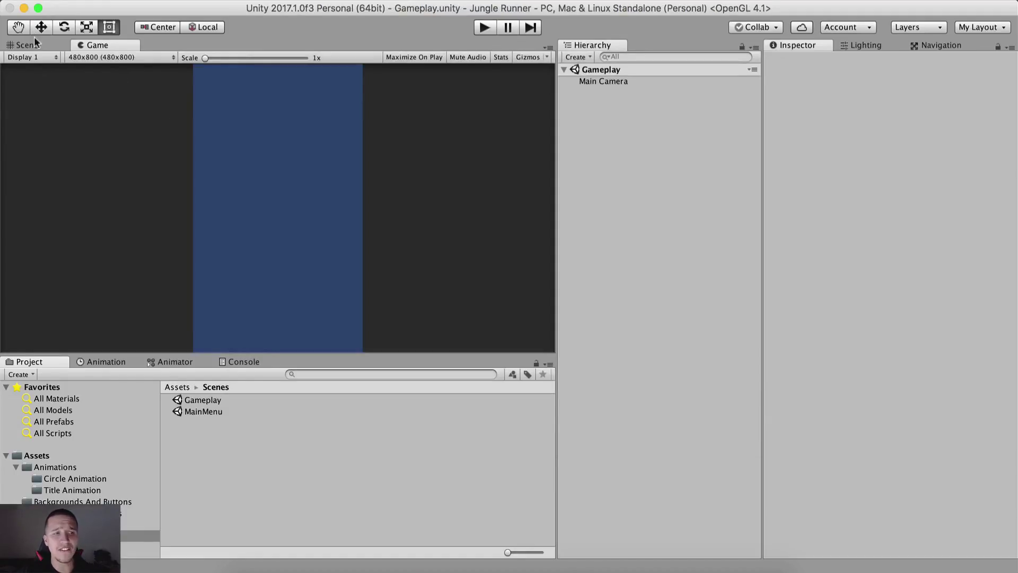
- Add a UI Image, with its Canvas, to the Gameplay scene
click(26, 45)
scroll(212, 240, down, 3)
middle_drag(196, 244, 199, 220)
scroll(213, 228, up, 2)
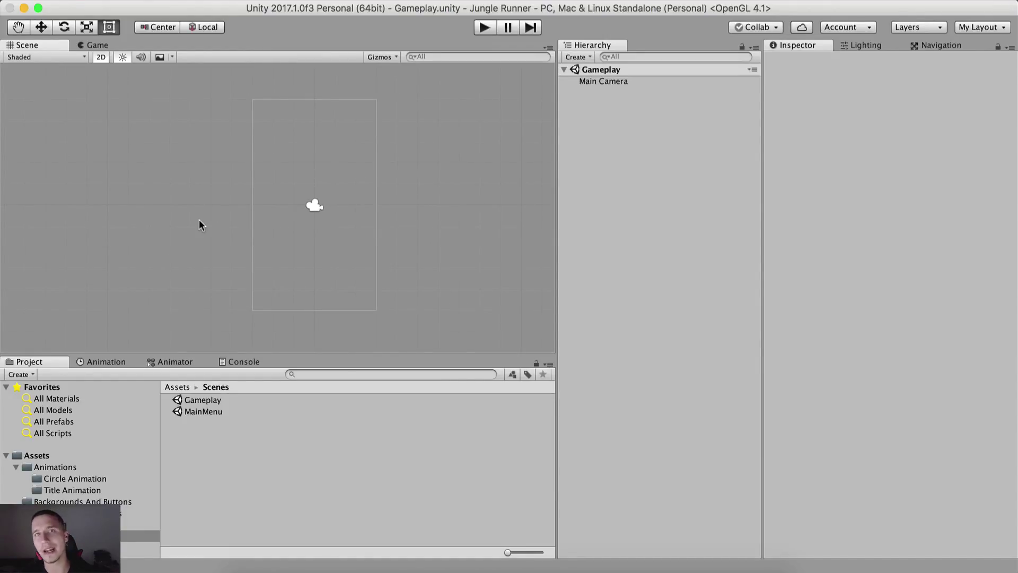
right_click(603, 134)
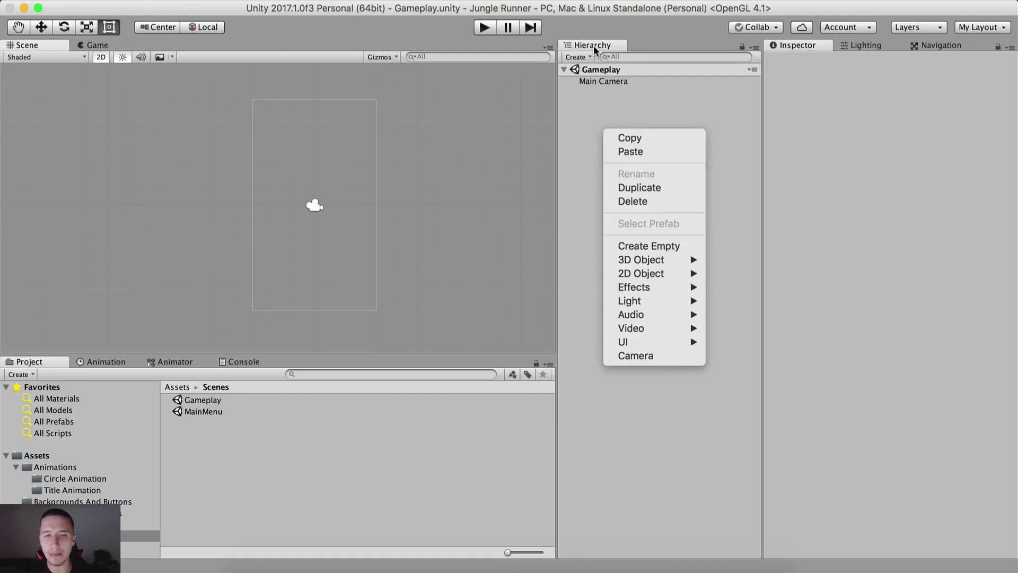
mouse_move(637, 341)
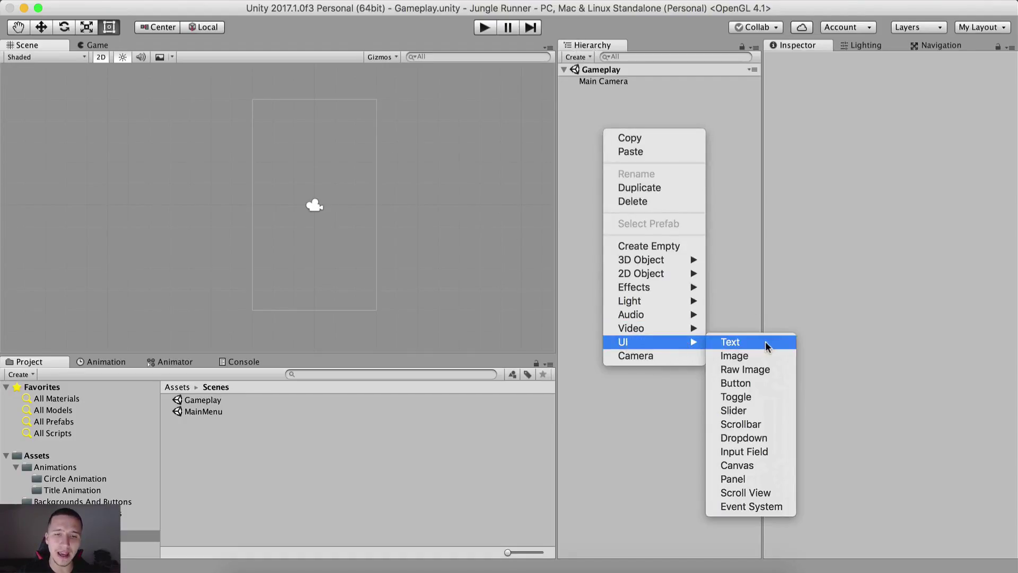
click(758, 354)
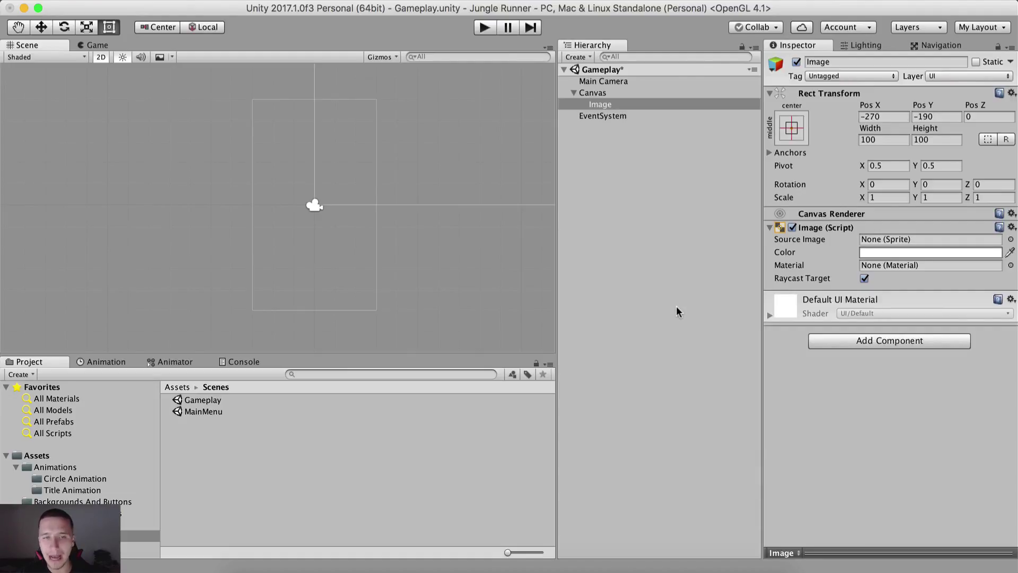
- Rename the Canvas to UI Canvas and render it through the Main Camera
click(610, 94)
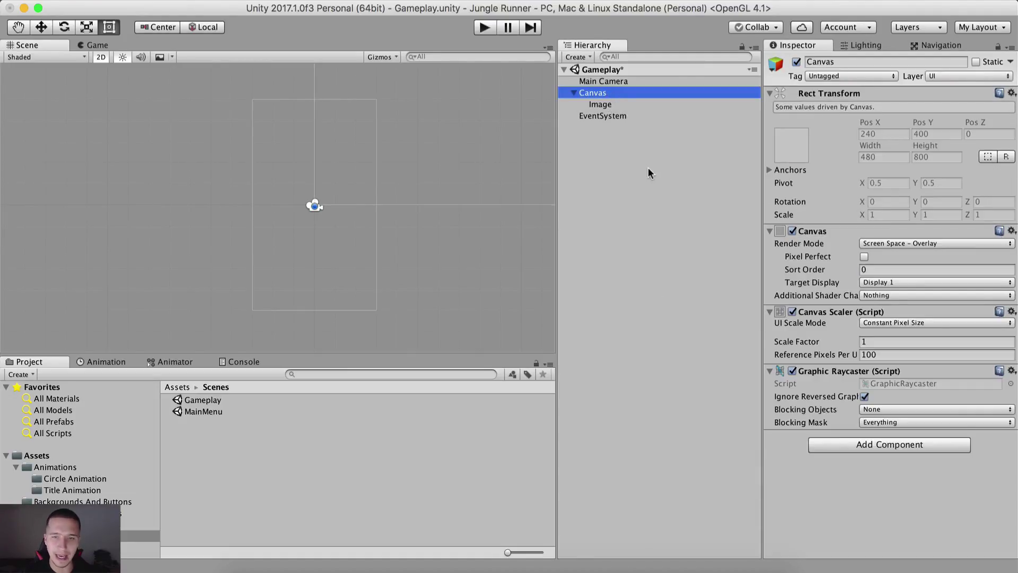
key(Return)
key(Left)
text(UI)
key(Return)
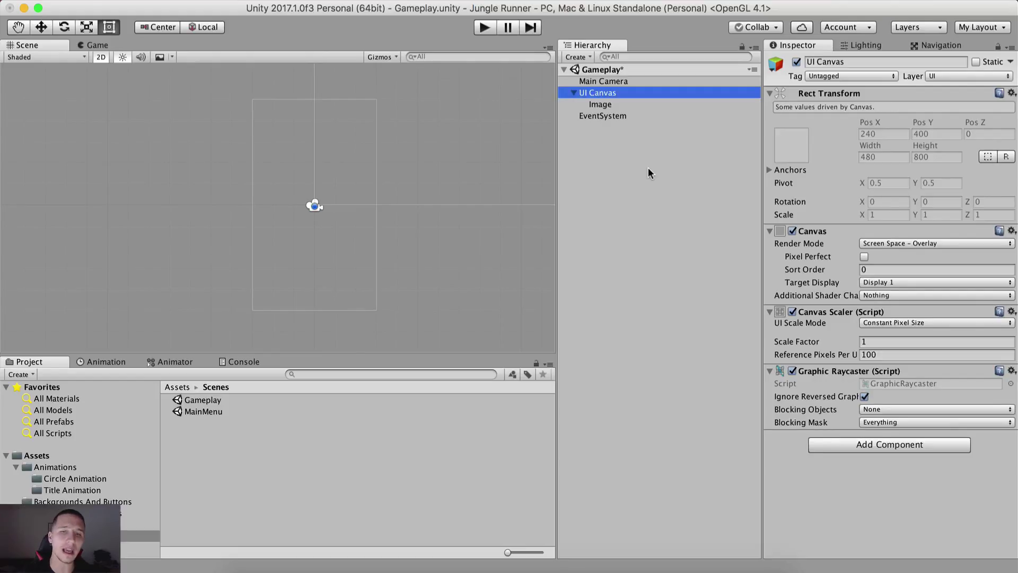
click(925, 247)
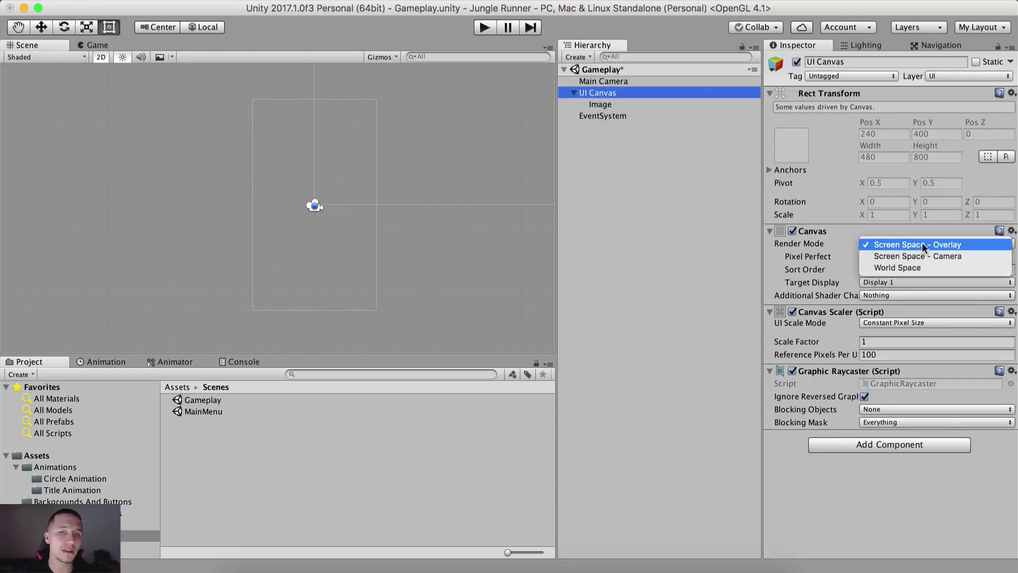
click(972, 259)
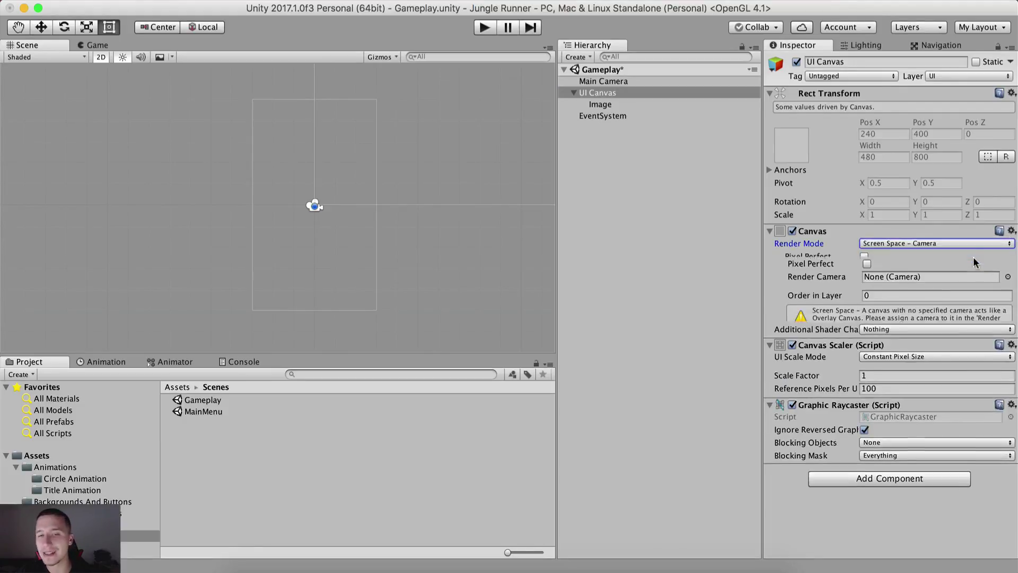
drag(649, 78, 913, 270)
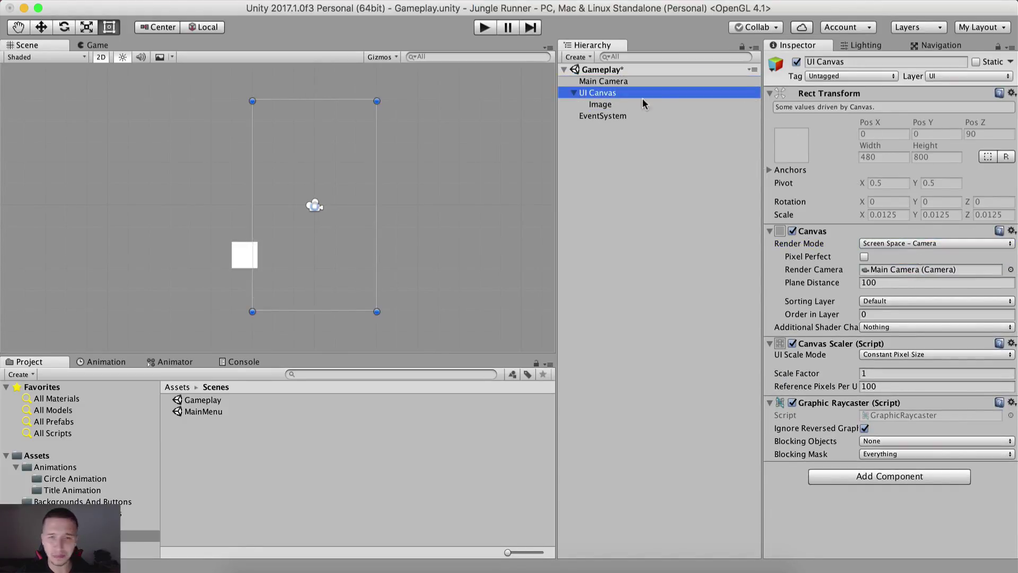
- Set the Image's Pos X to 0
click(628, 104)
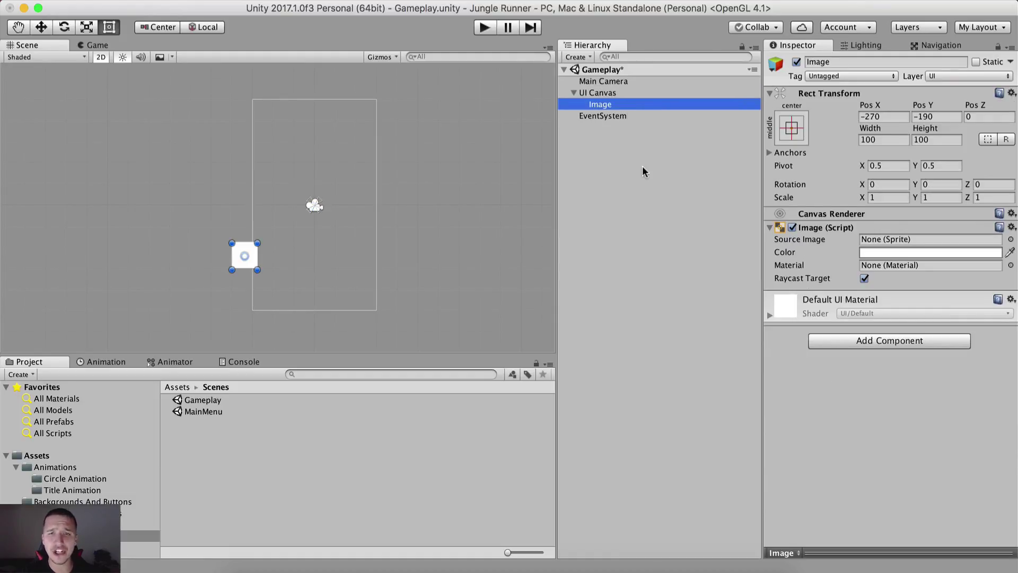
click(902, 117)
text(0)
key(Tab)
text(0)
key(Tab)
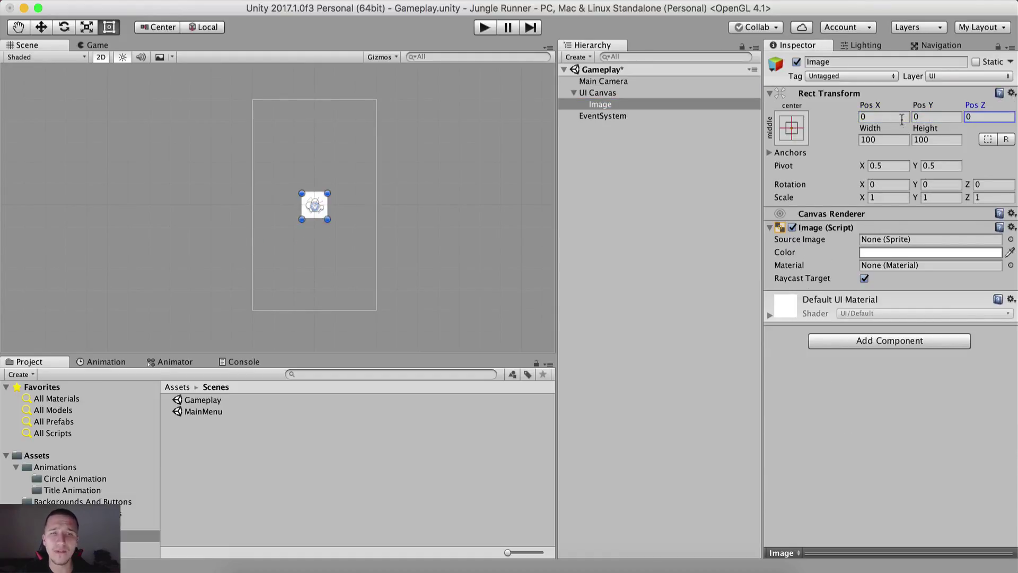
- Make the Canvas Scaler scale with screen size at 480×800, match 0.5
click(608, 93)
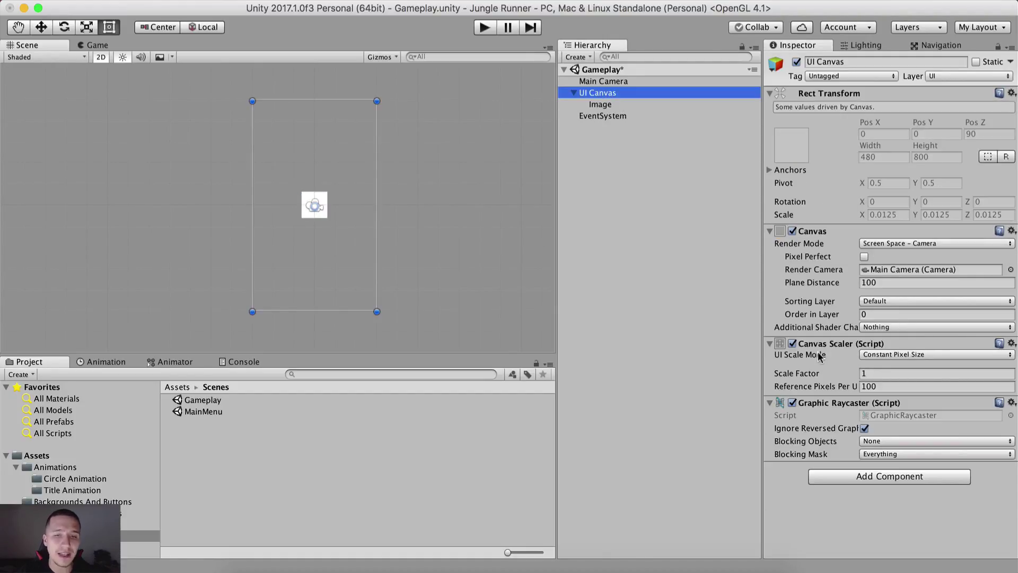
click(896, 355)
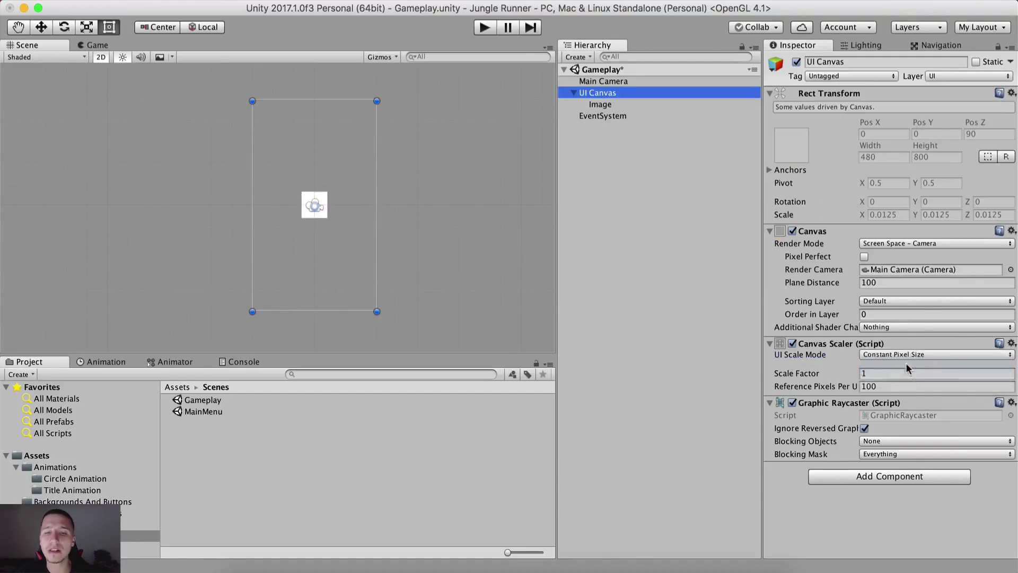
click(904, 366)
click(901, 373)
text(480)
key(Tab)
text(800)
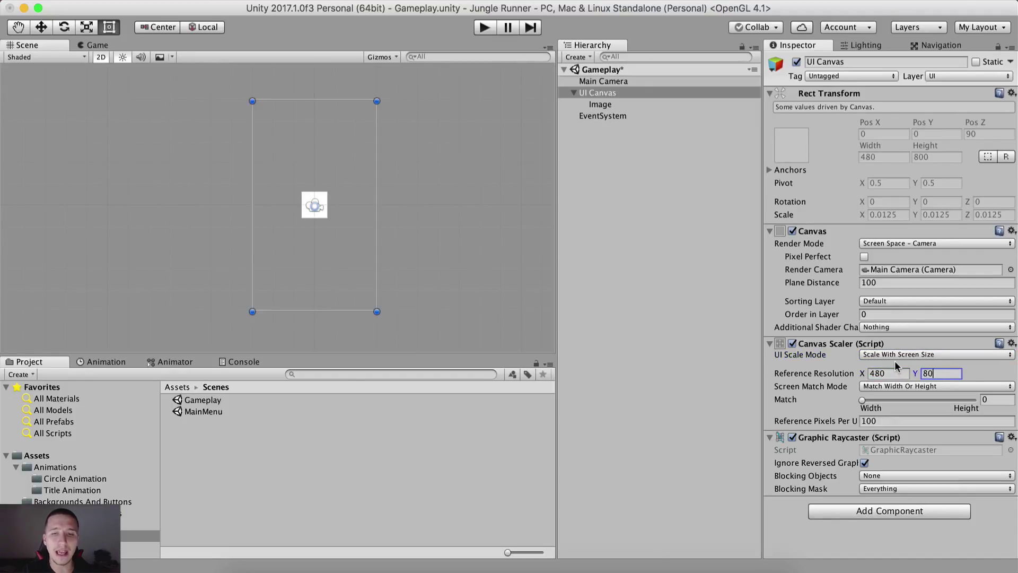
click(992, 399)
text(0.5)
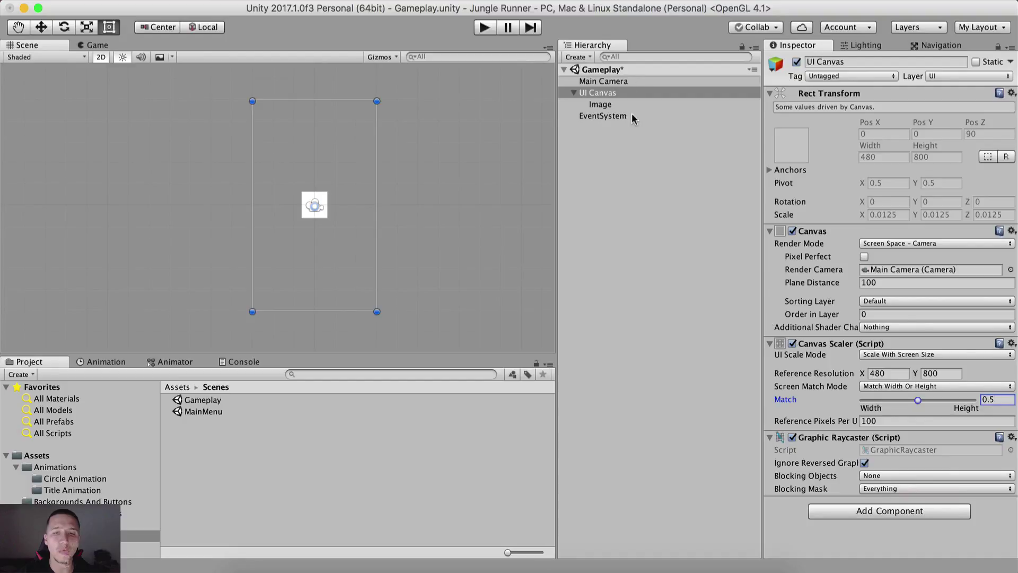
- Rename the Image to Background and give it the Sky sprite at native size
click(179, 387)
double_click(199, 409)
click(200, 502)
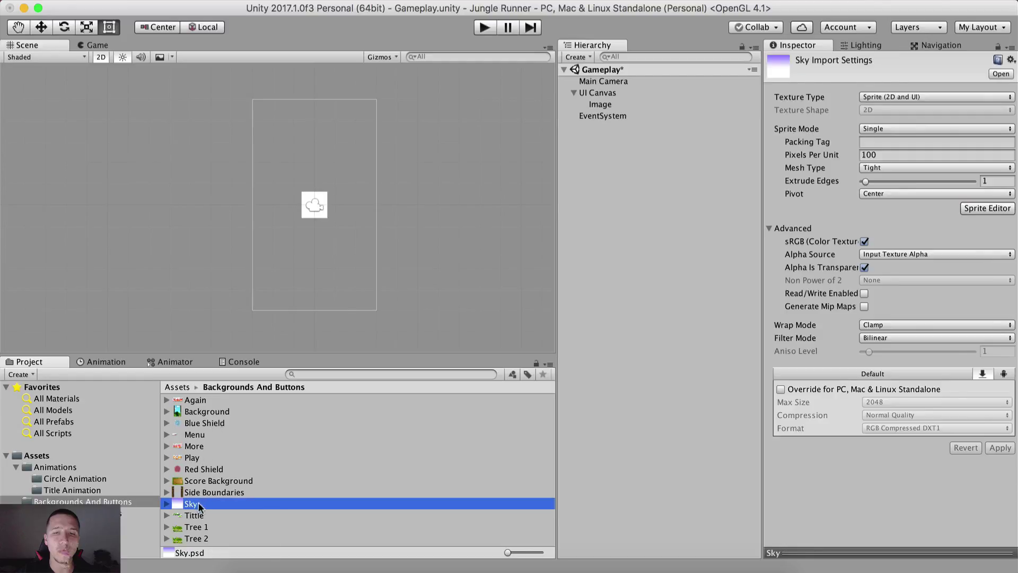
click(591, 105)
key(Return)
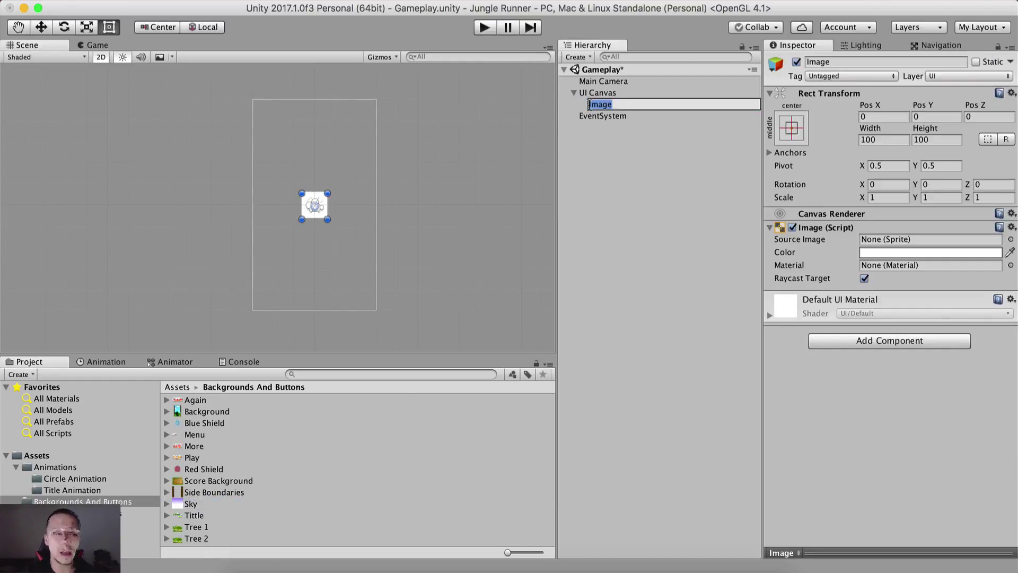
text(Background)
key(Return)
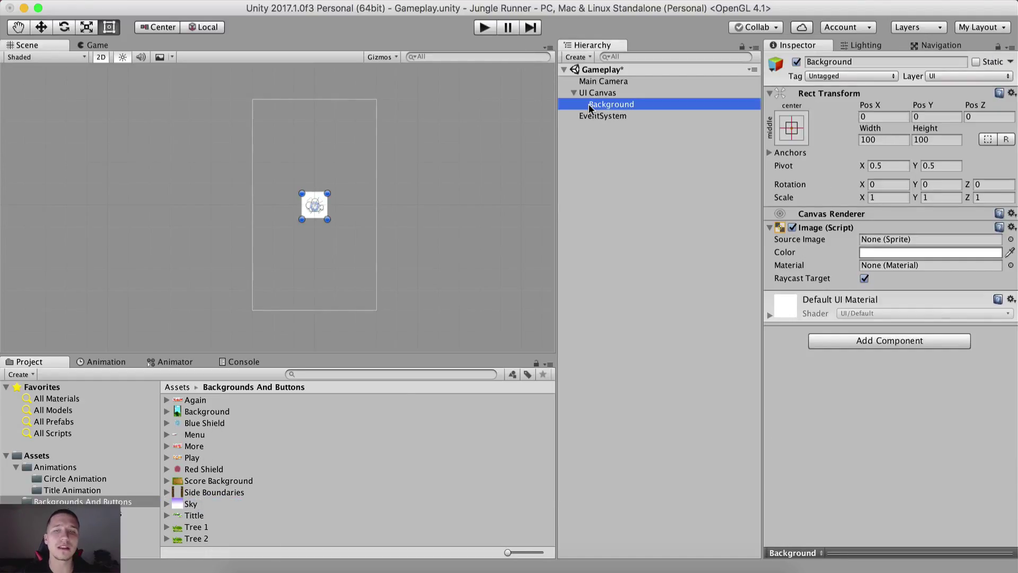
drag(191, 504, 898, 238)
scroll(224, 196, up, 1)
click(938, 316)
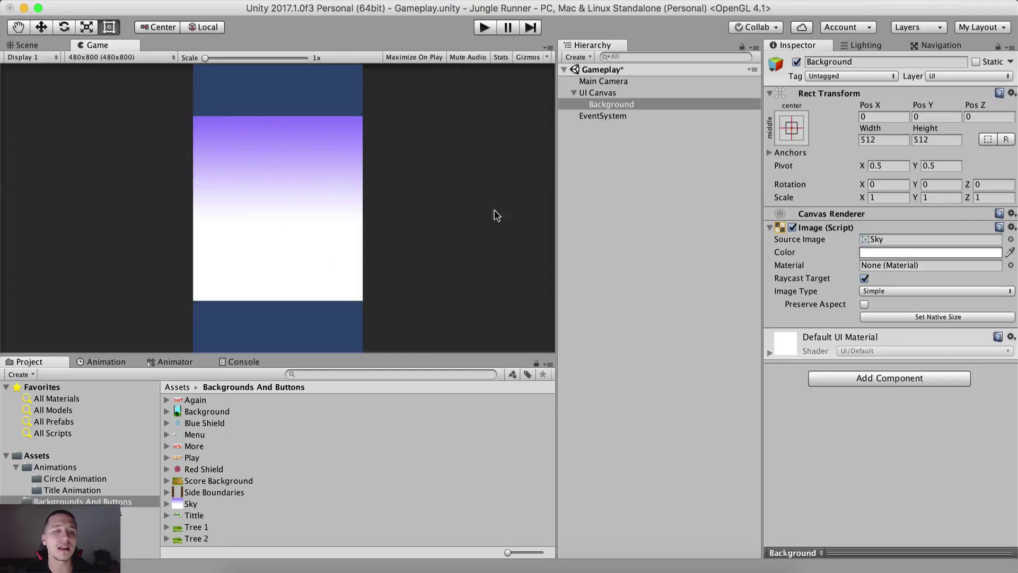
- Size Background to 480×800 and preview it in the Game view
click(27, 46)
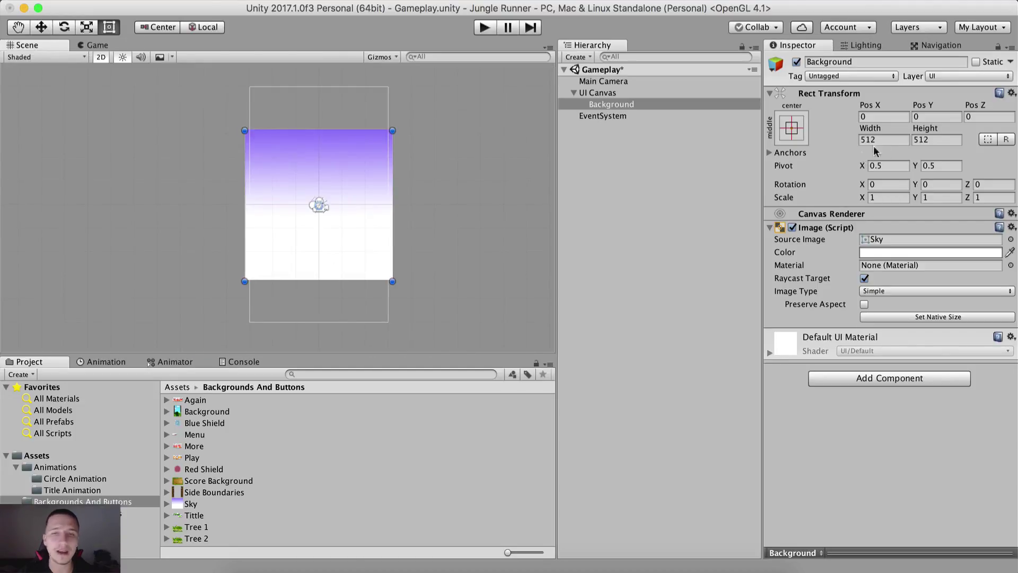
click(895, 140)
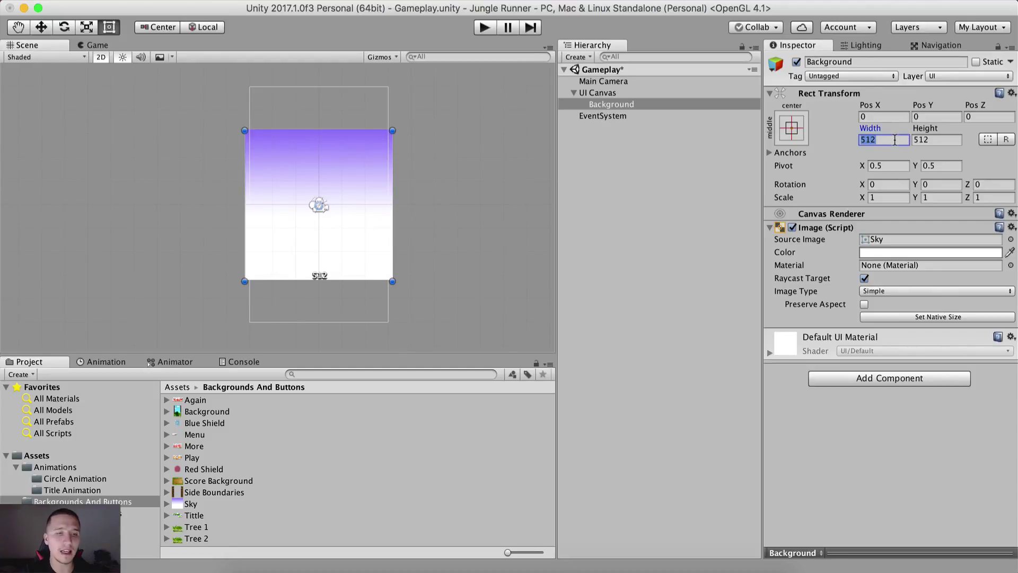
text(480)
key(Tab)
text(800)
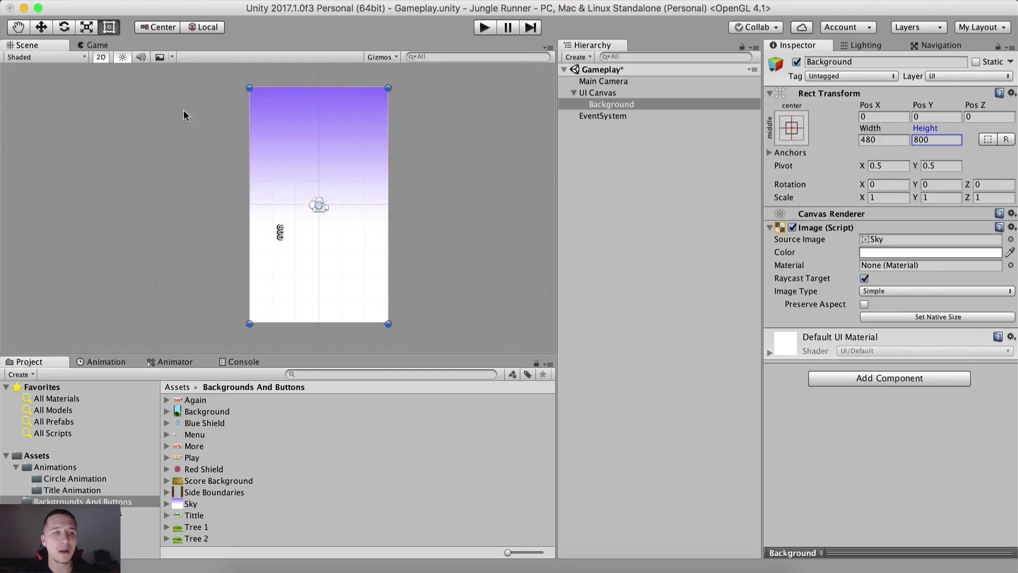
click(98, 44)
click(53, 45)
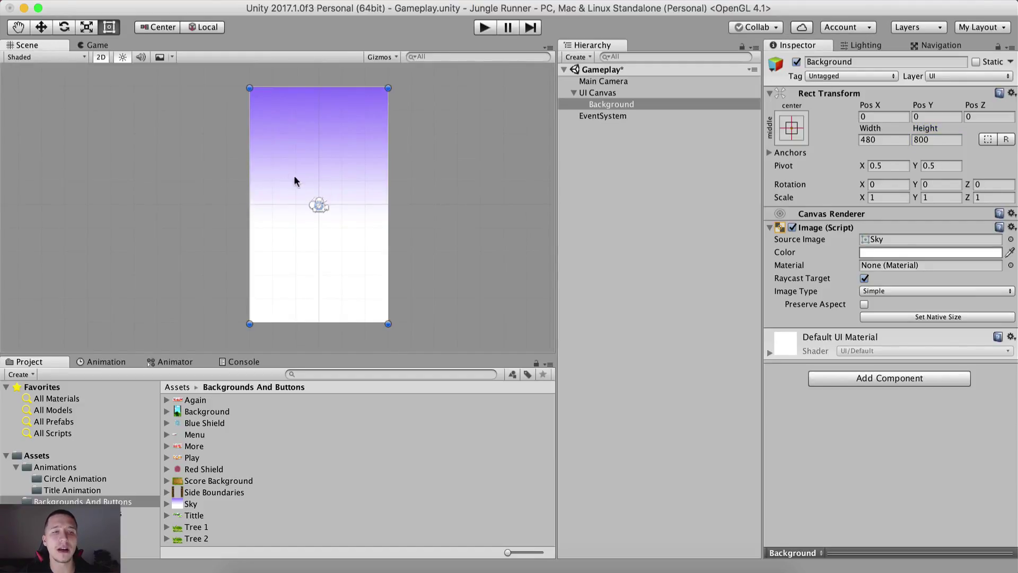
scroll(270, 139, up, 3)
scroll(269, 138, down, 3)
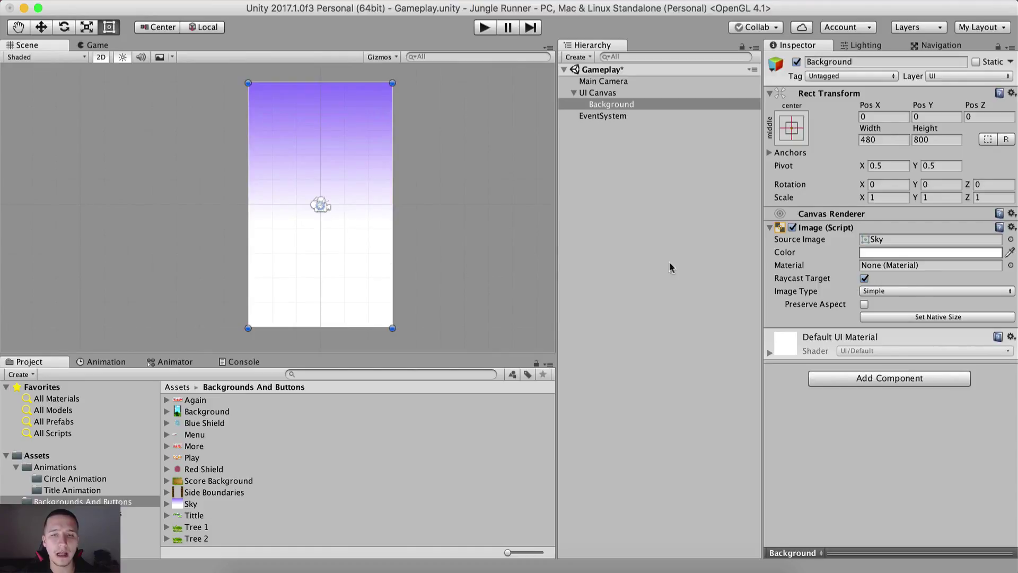
- Tint the Background image with hex 76F9FF and check the result in the Game view
click(889, 253)
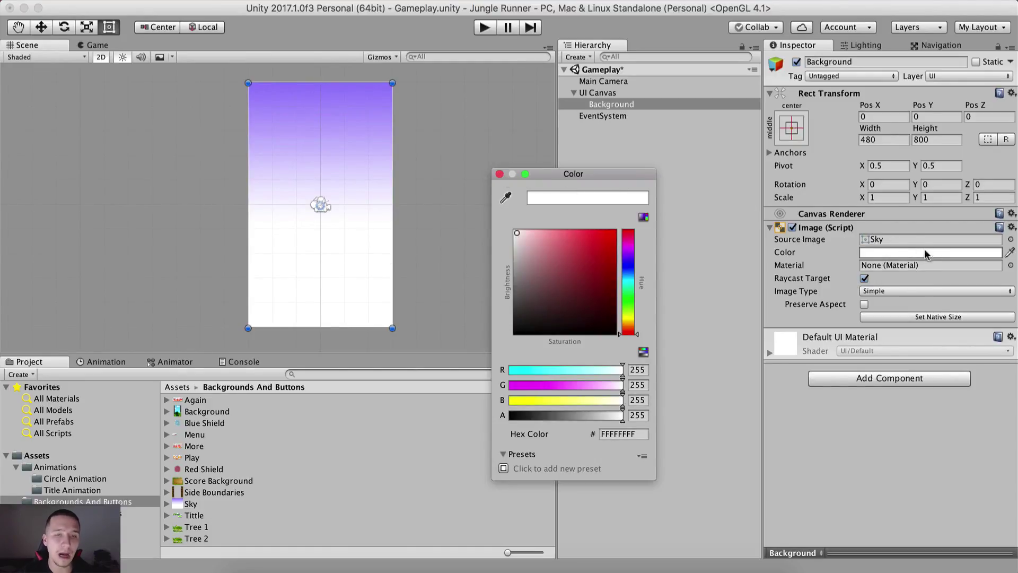
click(622, 434)
double_click(621, 434)
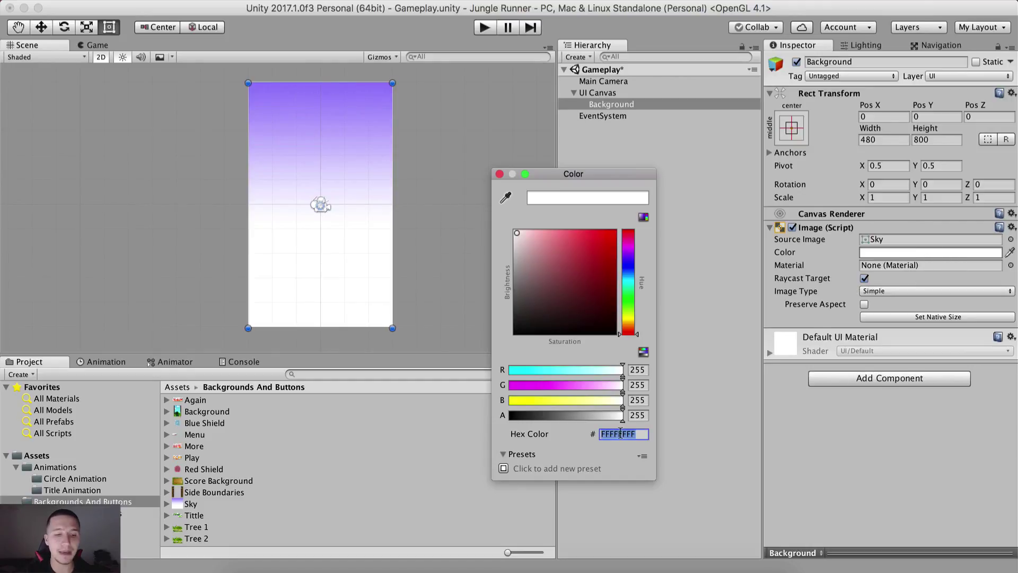
text(76)
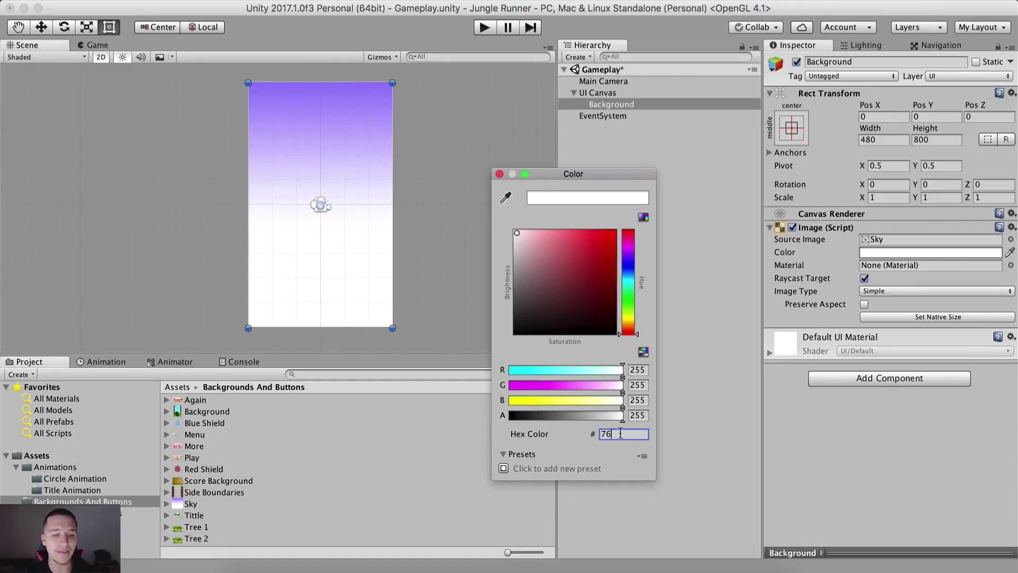
text(F9)
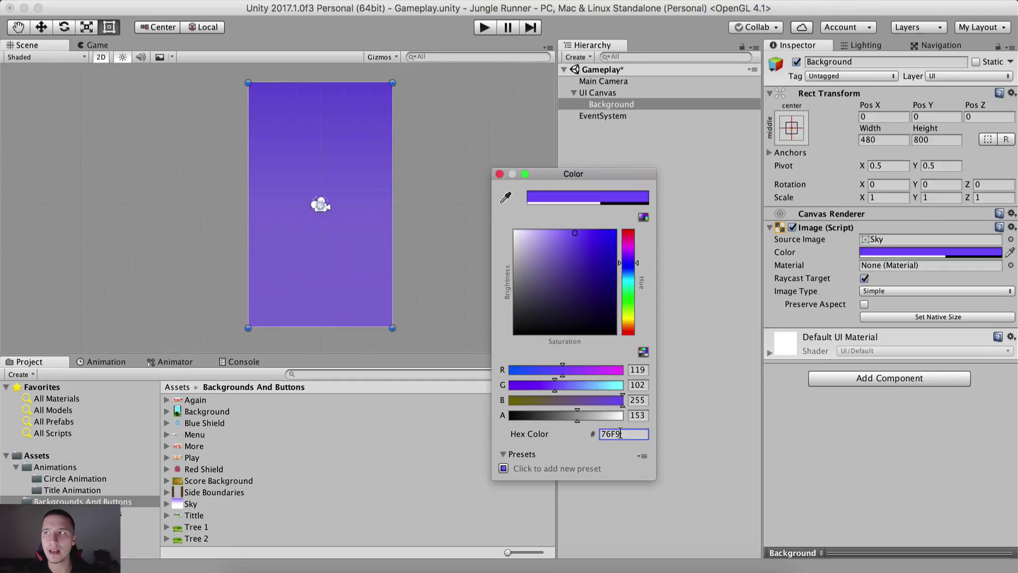
text(FFF)
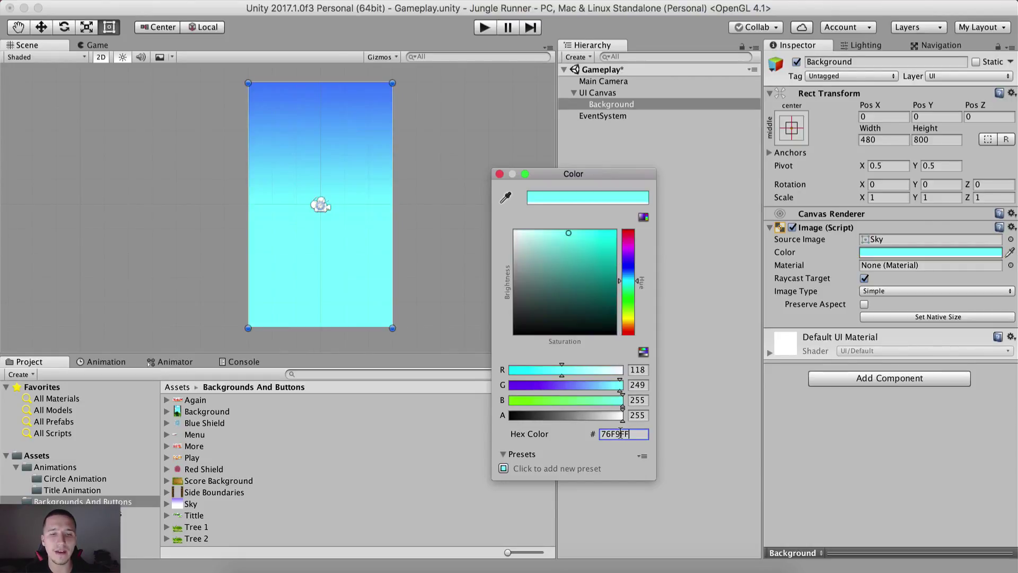
click(499, 173)
click(562, 262)
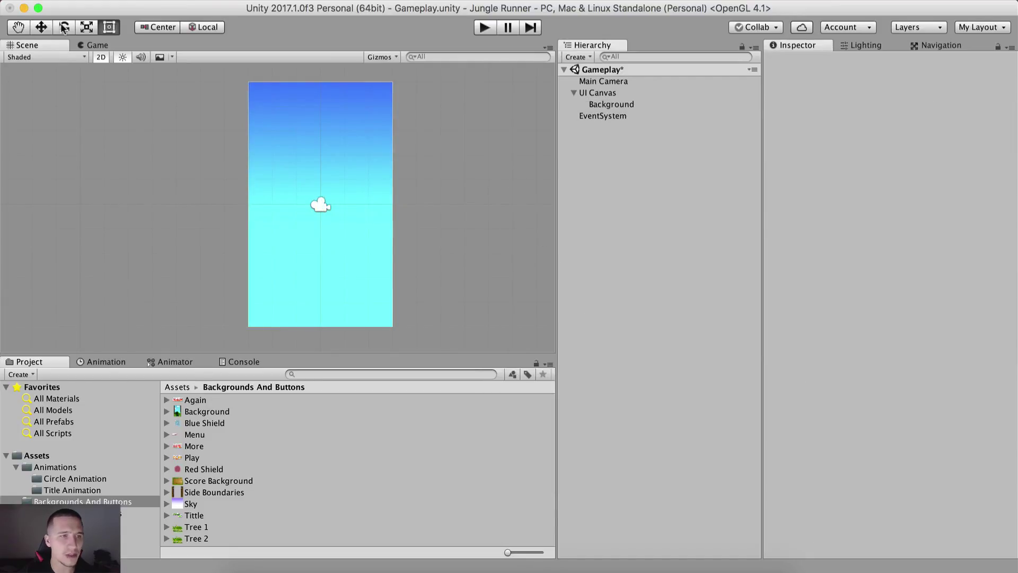
click(95, 44)
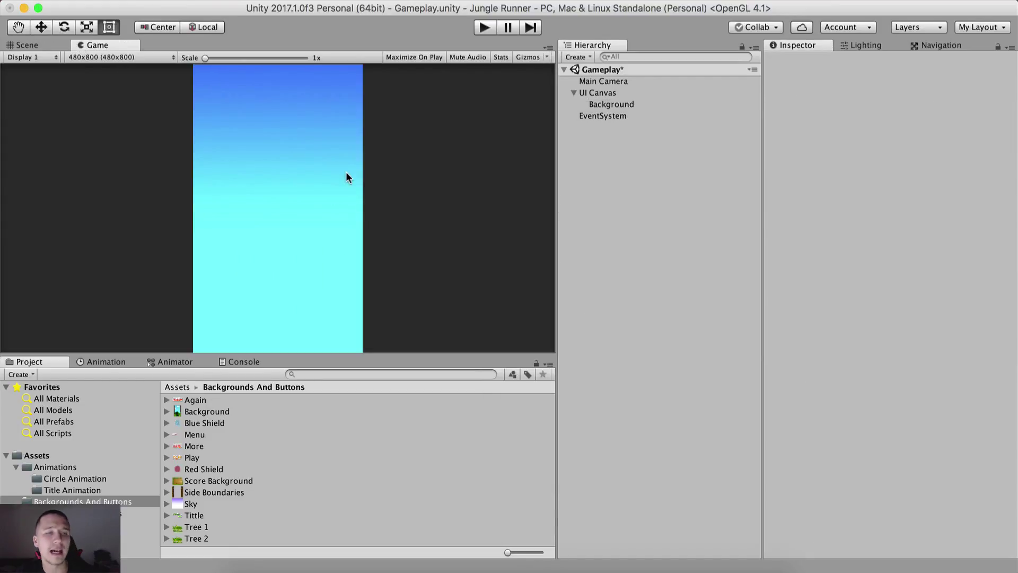
click(53, 46)
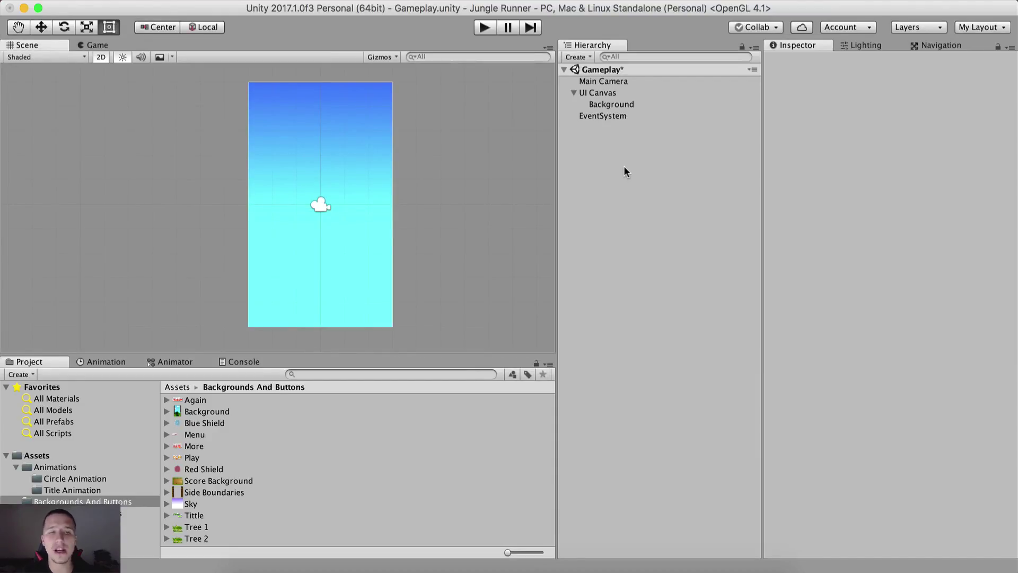
- Duplicate Background, name the copy Back Trees, and assign it the Tree 1 sprite
click(610, 105)
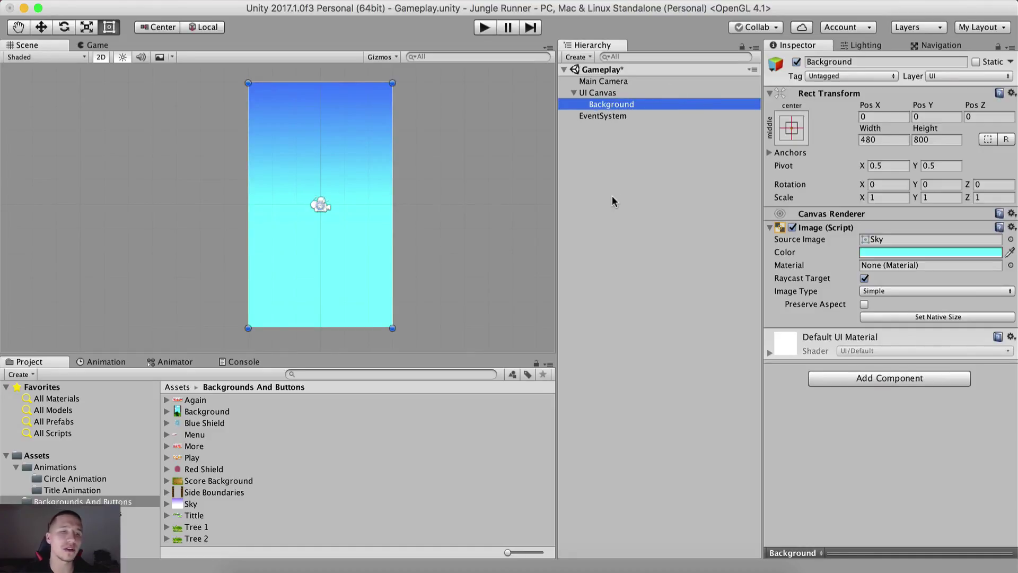
key(super+d)
key(Return)
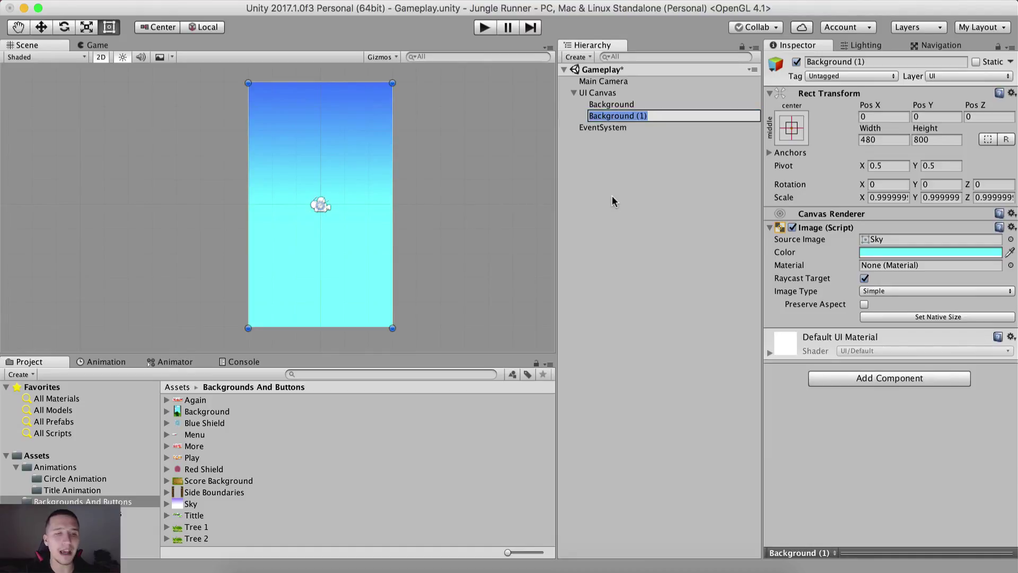
text(Back Trees)
key(Return)
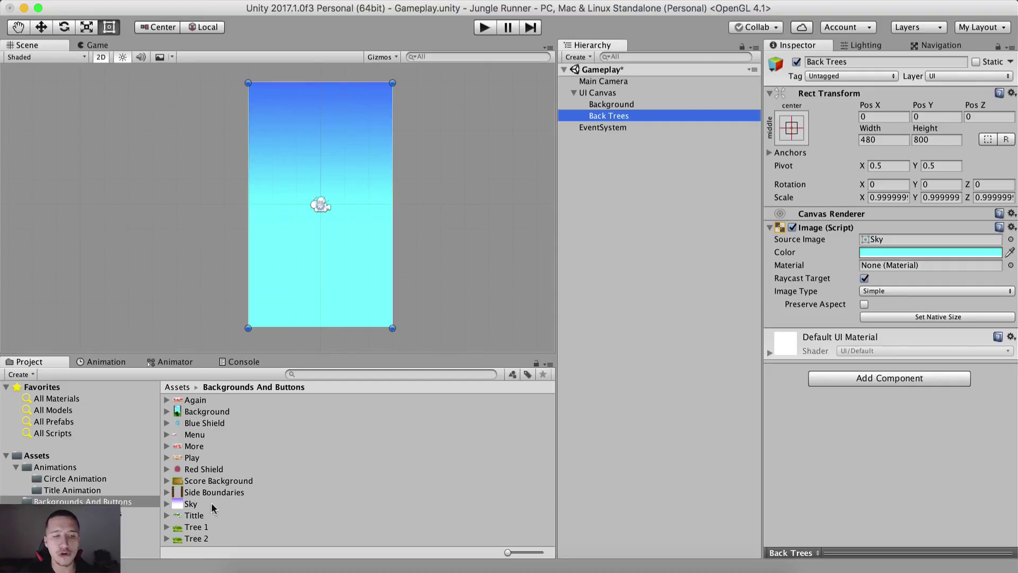
drag(198, 527, 902, 239)
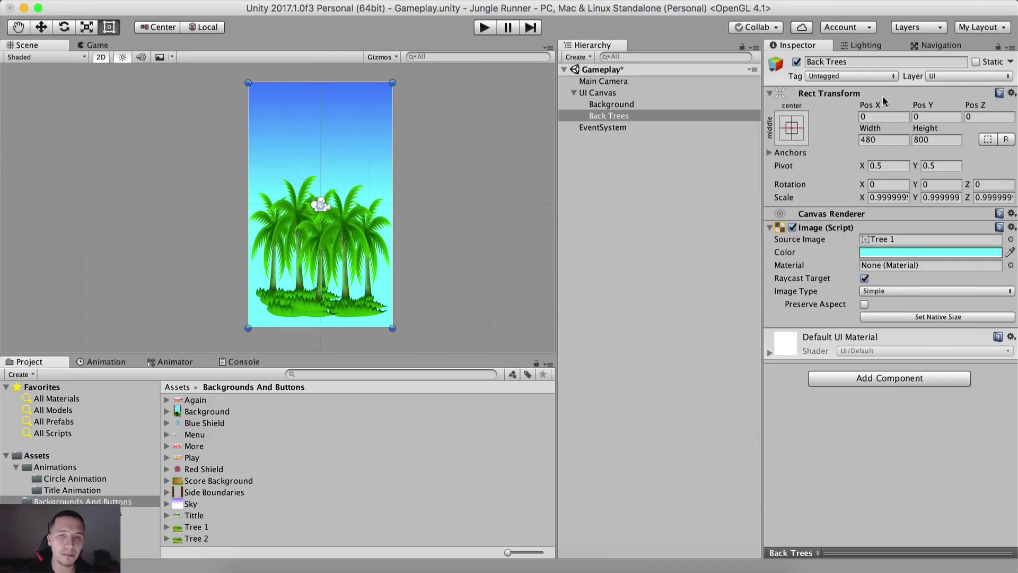
- Set Back Trees to width 560, height 450, Pos Y -212 and preview in Game view
click(884, 139)
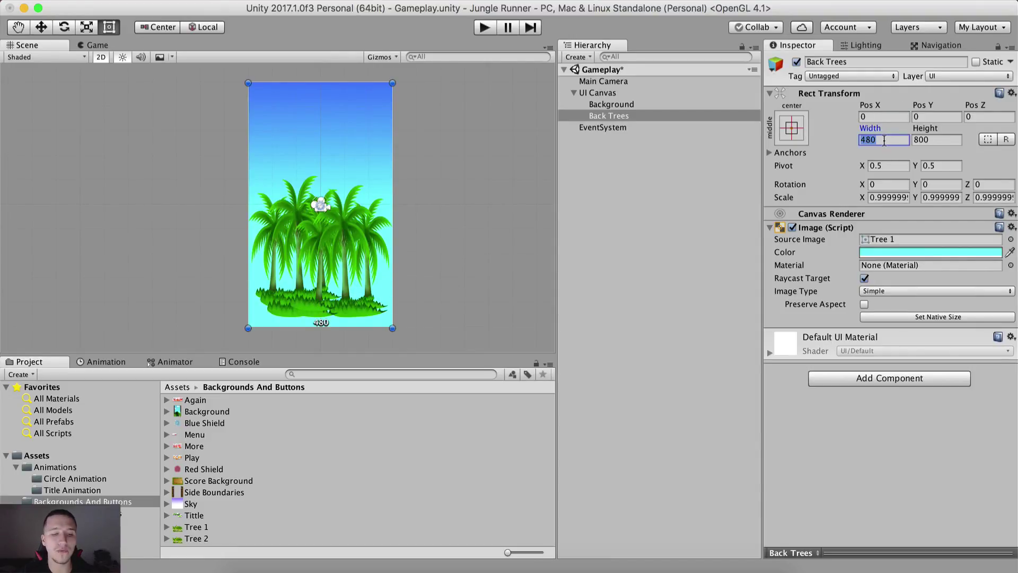
text(560)
key(Tab)
text(450)
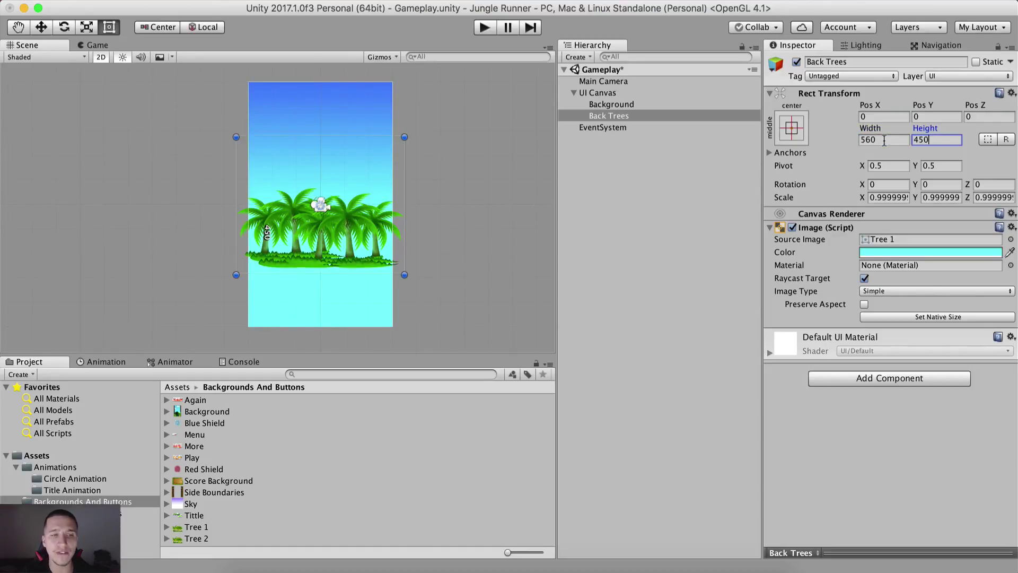
click(892, 113)
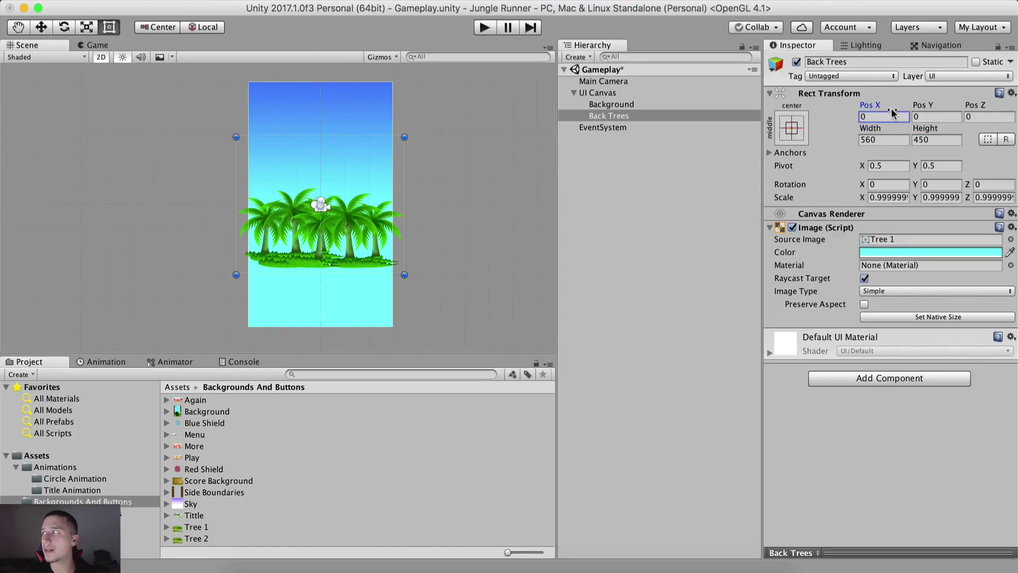
click(925, 115)
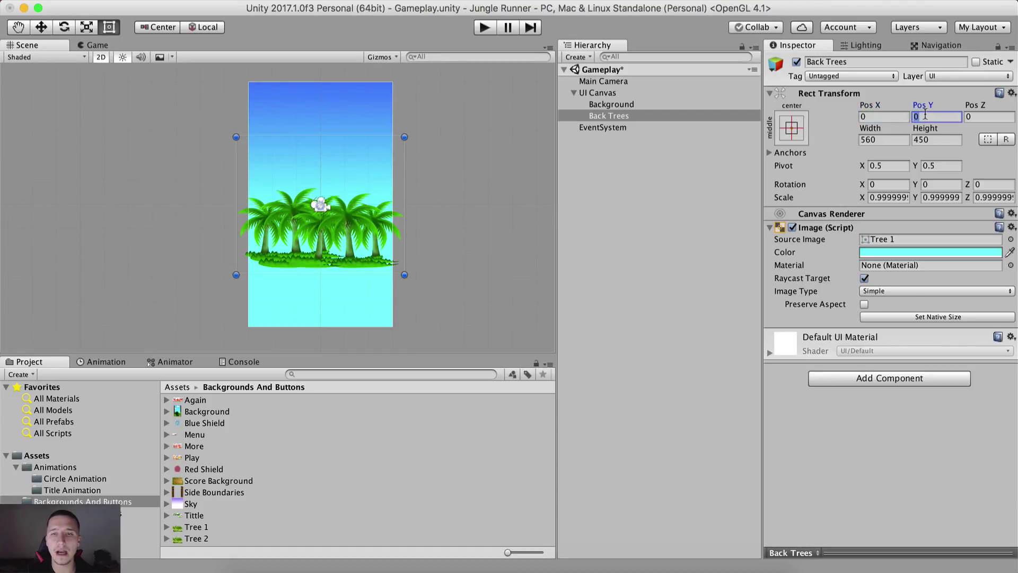
text(-212)
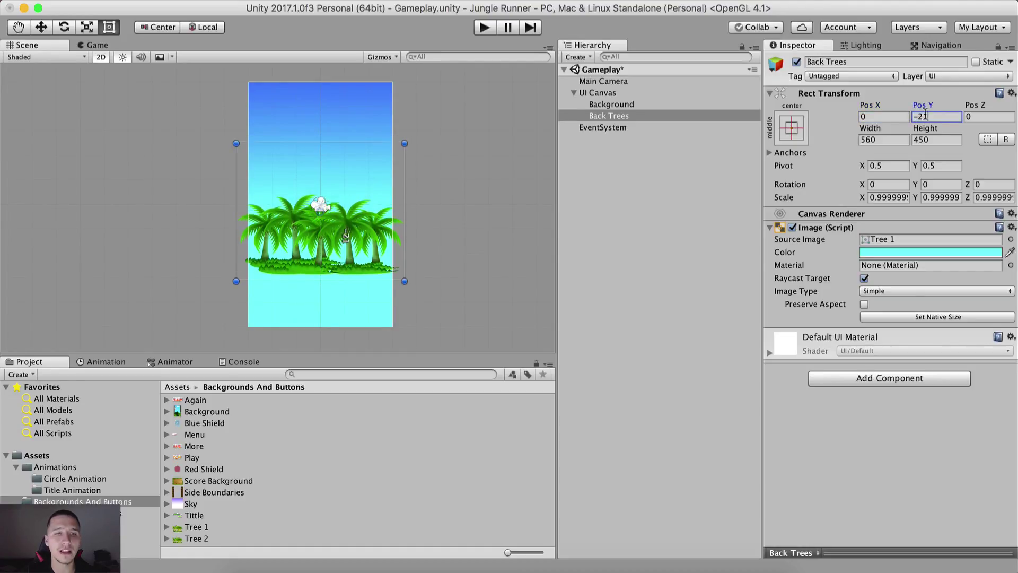
click(80, 45)
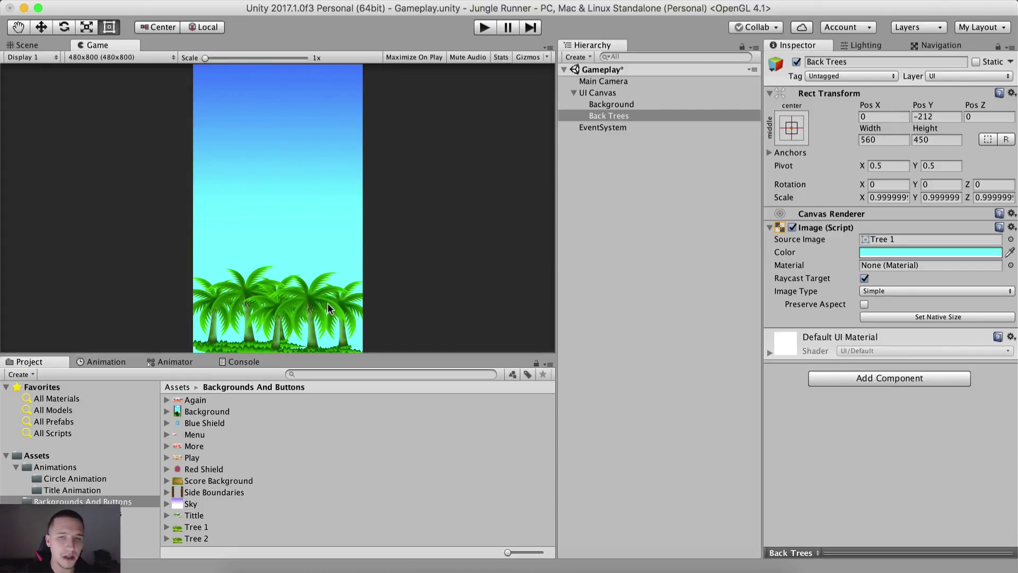
- Change the Back Trees tint to pure white (FFFFFF) and return to the Scene view
click(615, 105)
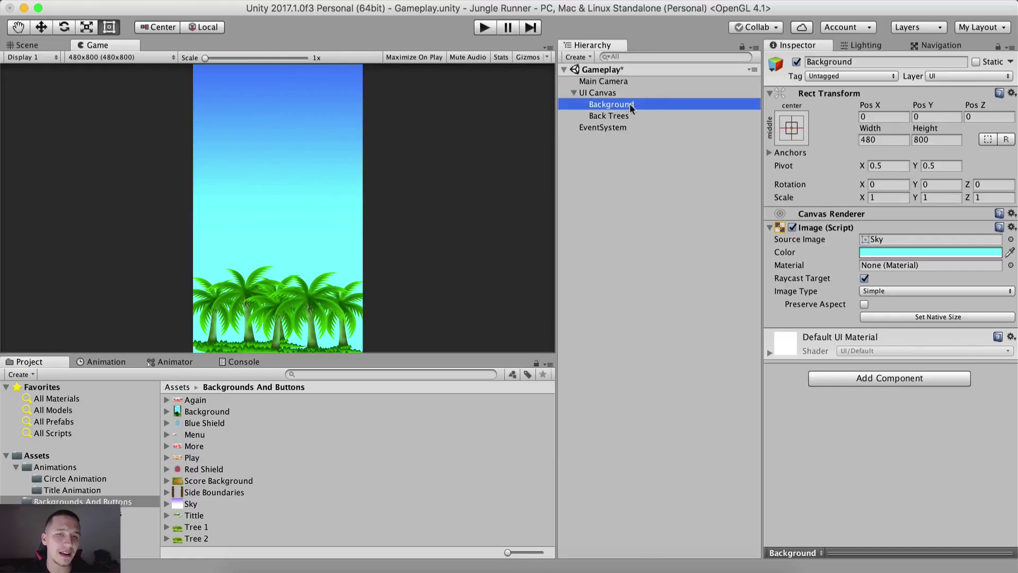
click(631, 115)
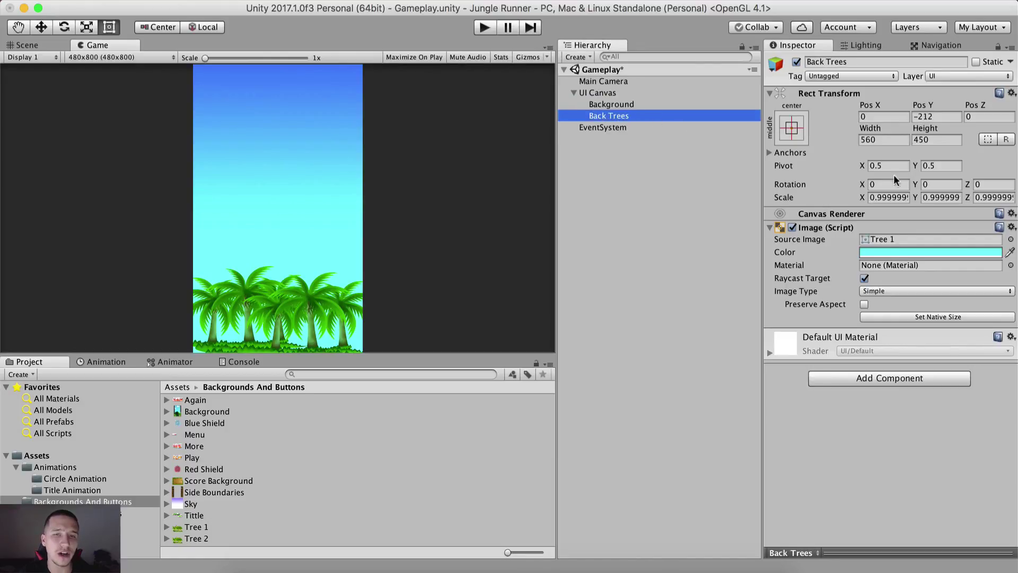
click(936, 253)
drag(545, 239, 487, 214)
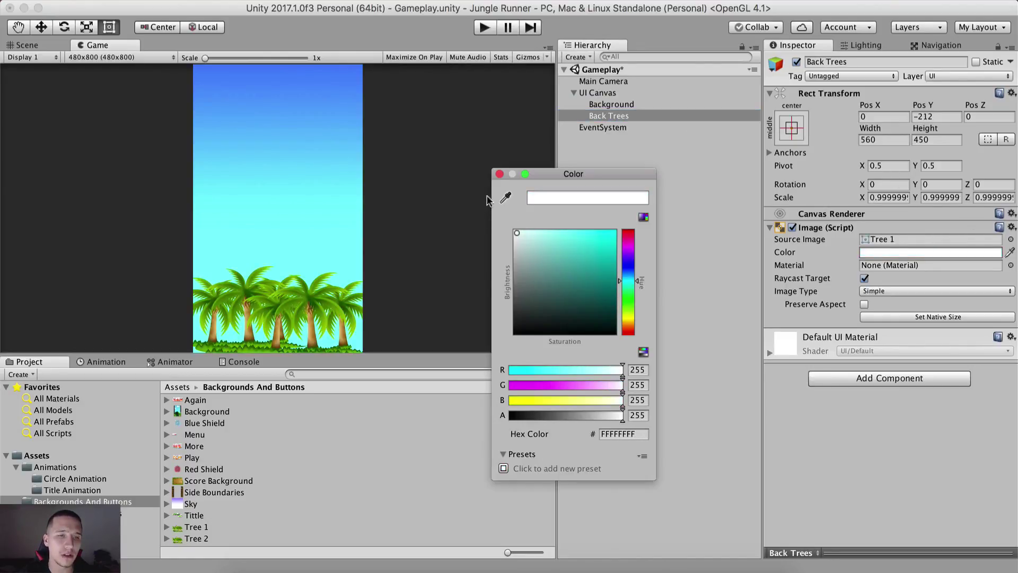
click(499, 174)
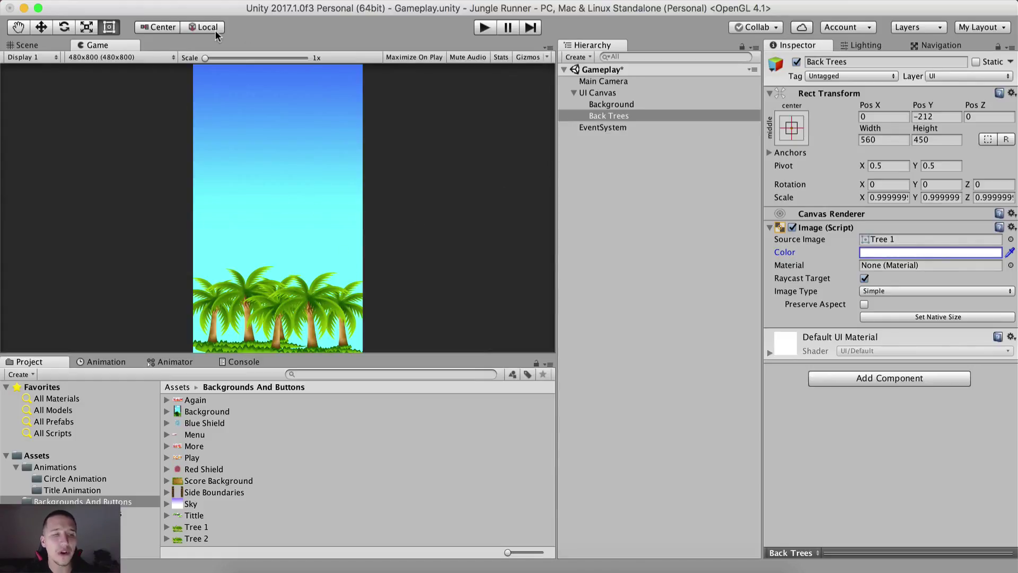
click(29, 45)
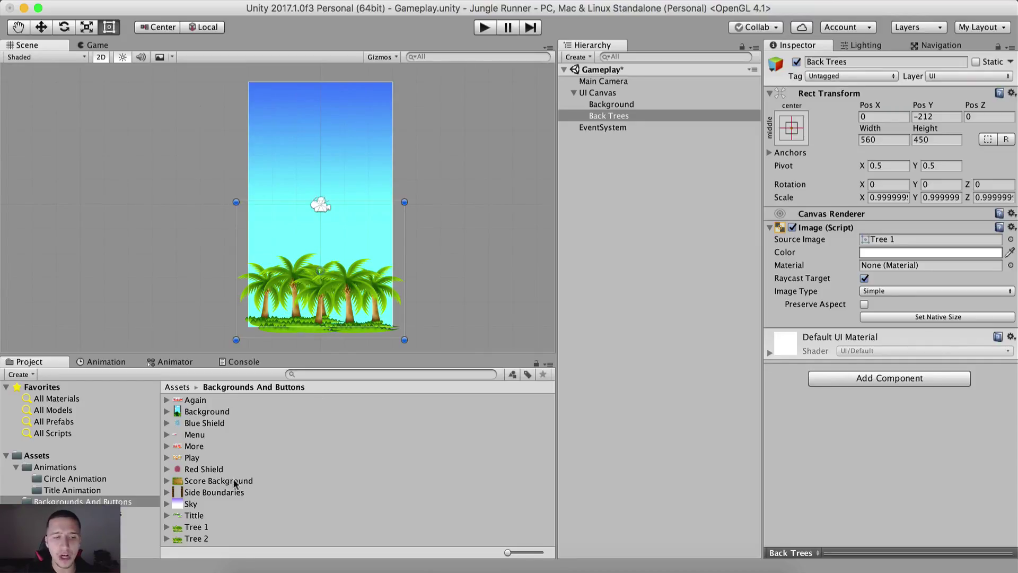
- Place the Tree 2 sprite at the lower left of the scene and rename it Front Tree 1
drag(197, 538, 182, 294)
middle_drag(183, 294, 197, 256)
drag(221, 281, 241, 278)
click(95, 45)
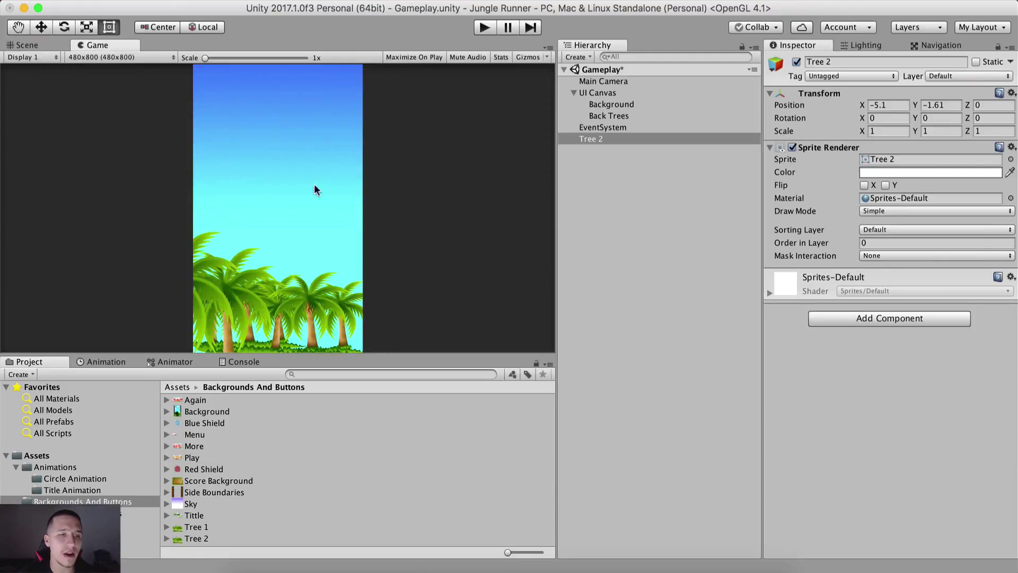
click(51, 45)
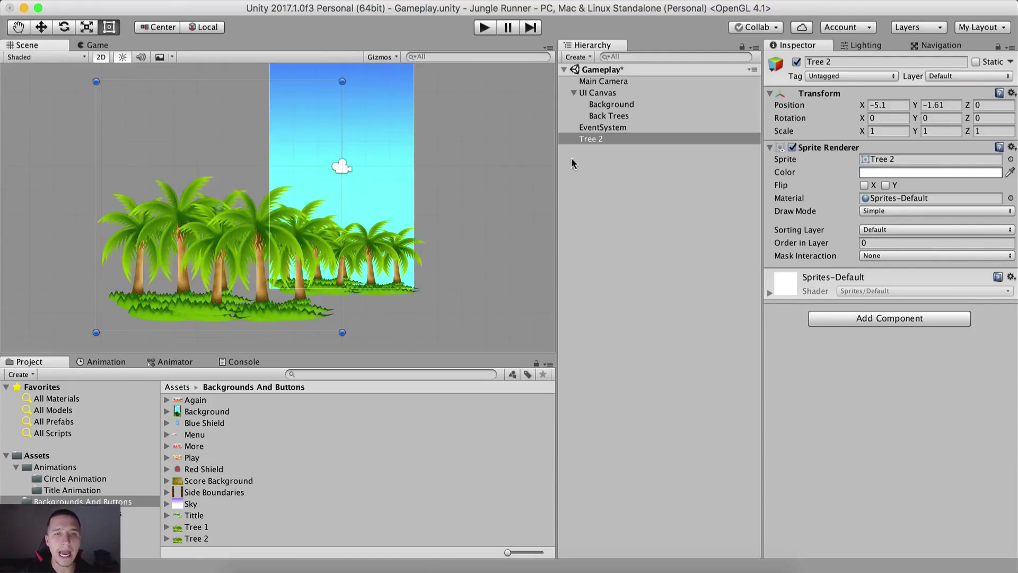
click(641, 140)
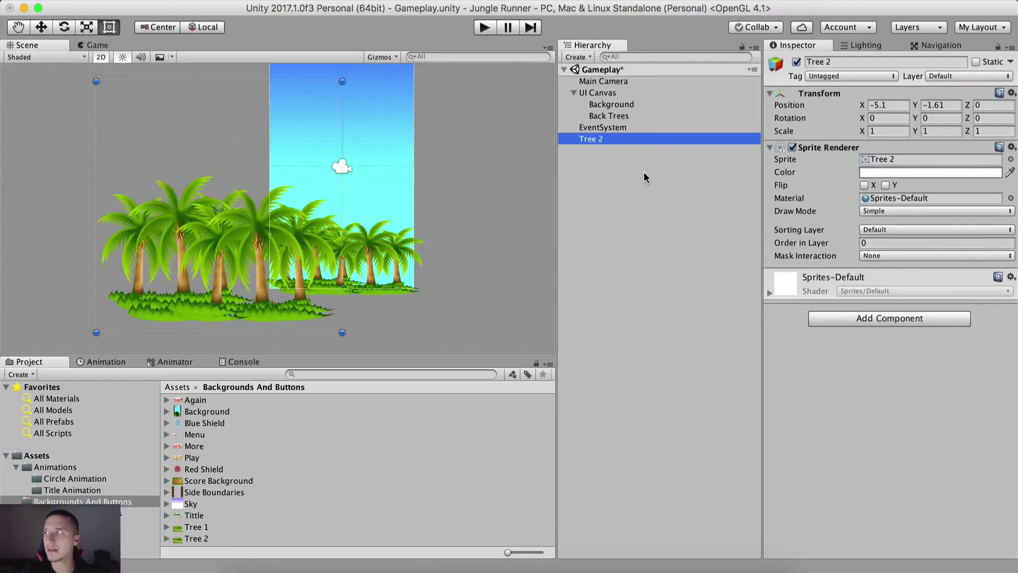
key(Return)
text(Front Tree 1)
key(Return)
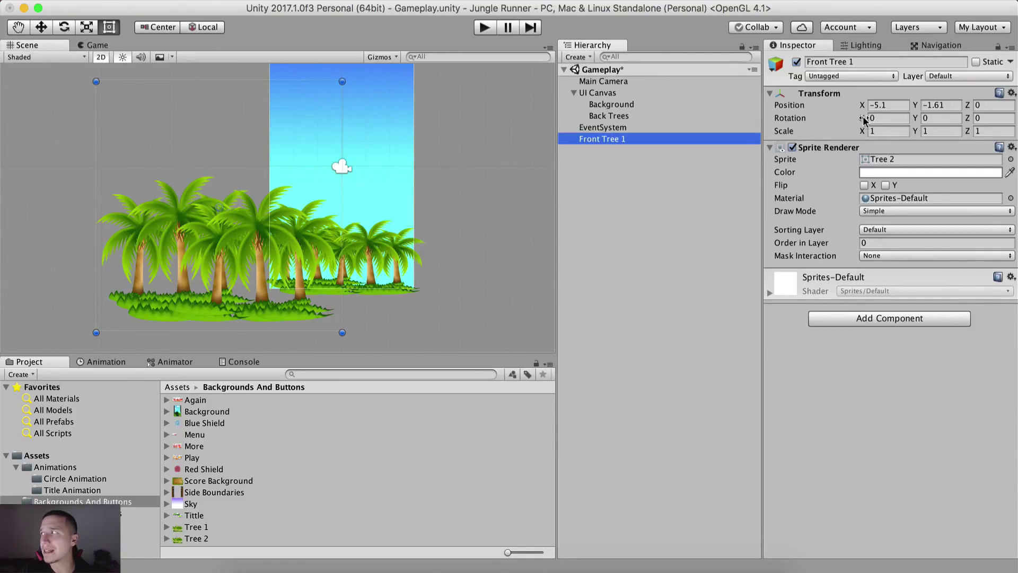
- Set Front Tree 1's scale to X 0.5, Y 0.6
click(891, 133)
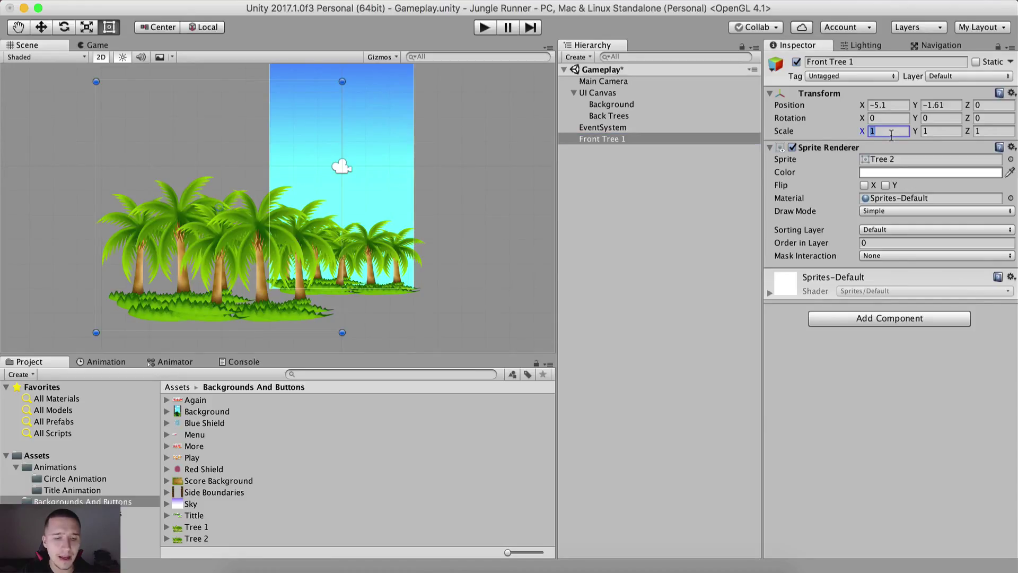
text(.5)
key(Tab)
text(.5)
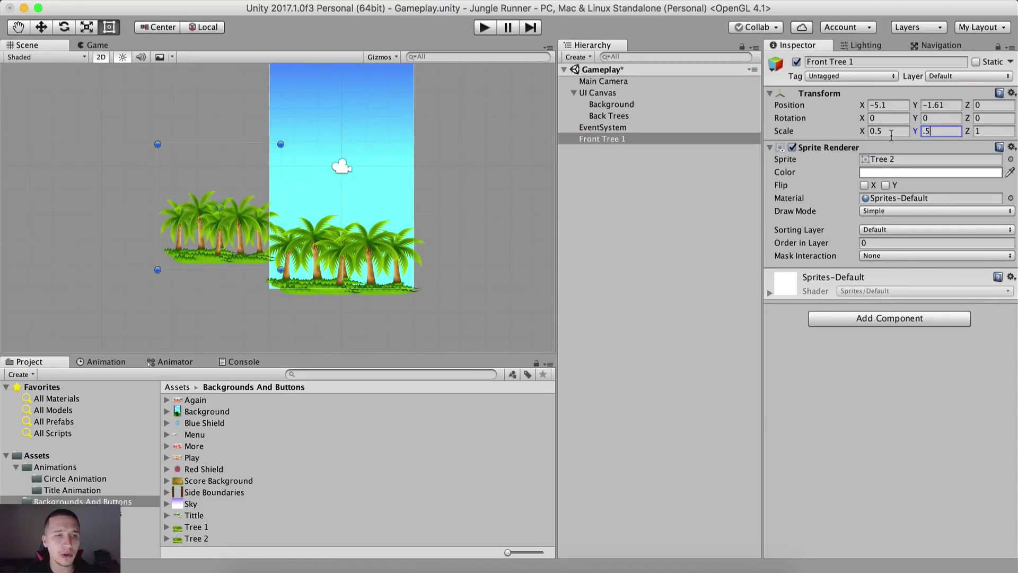
key(BackSpace)
text(6)
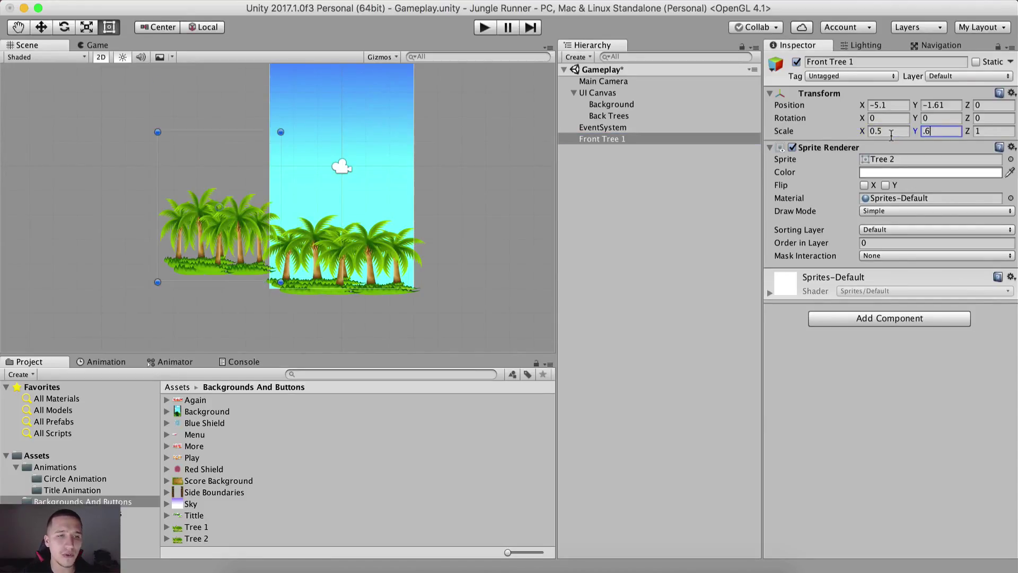
click(891, 104)
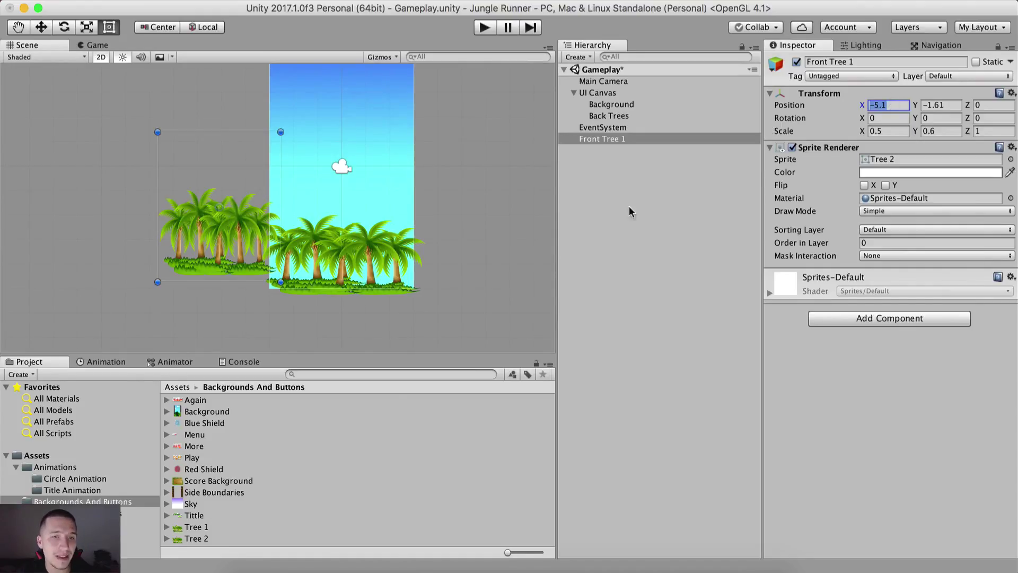
click(610, 140)
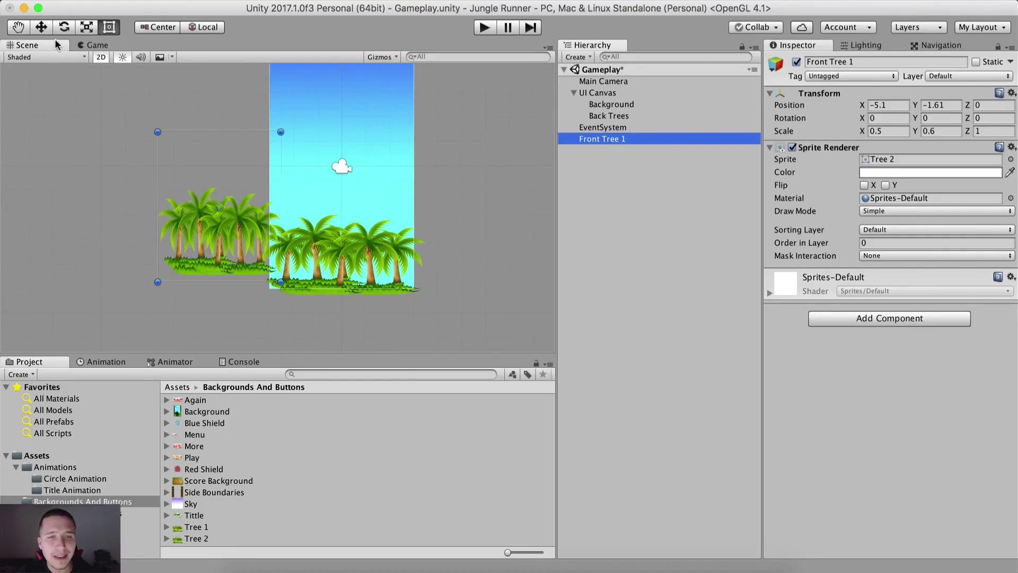
click(592, 94)
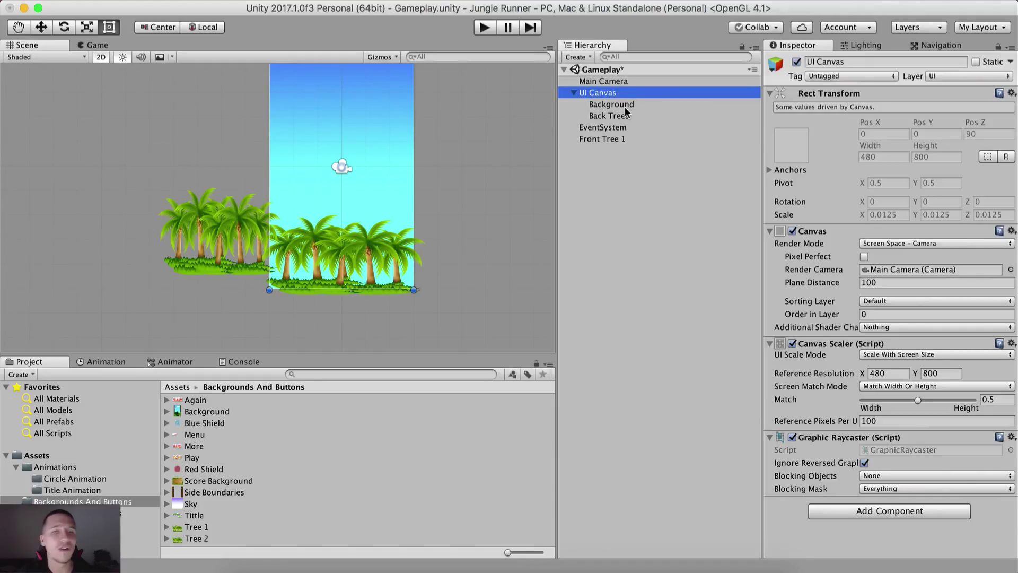
click(574, 92)
click(574, 93)
click(610, 105)
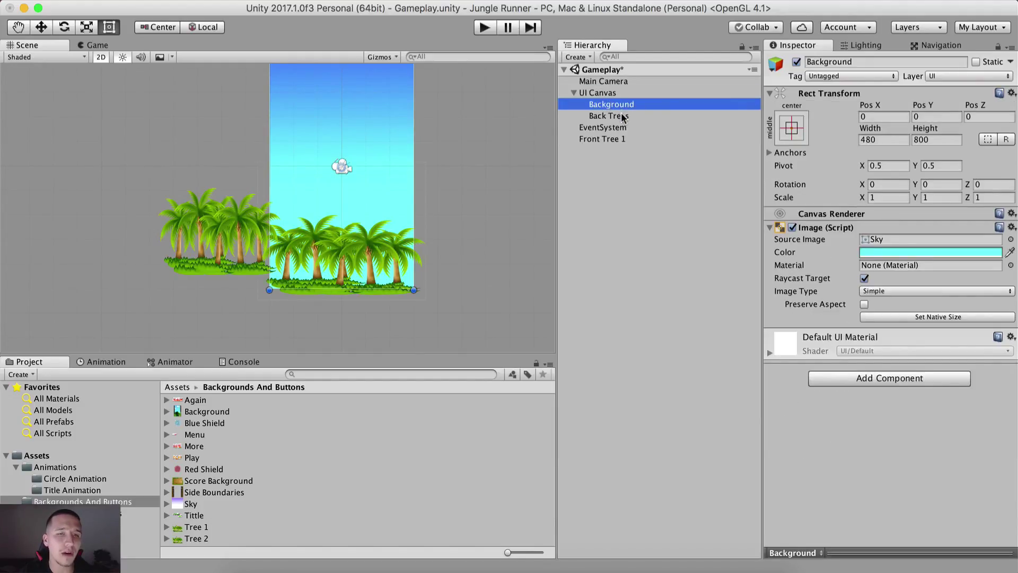
click(621, 116)
click(610, 93)
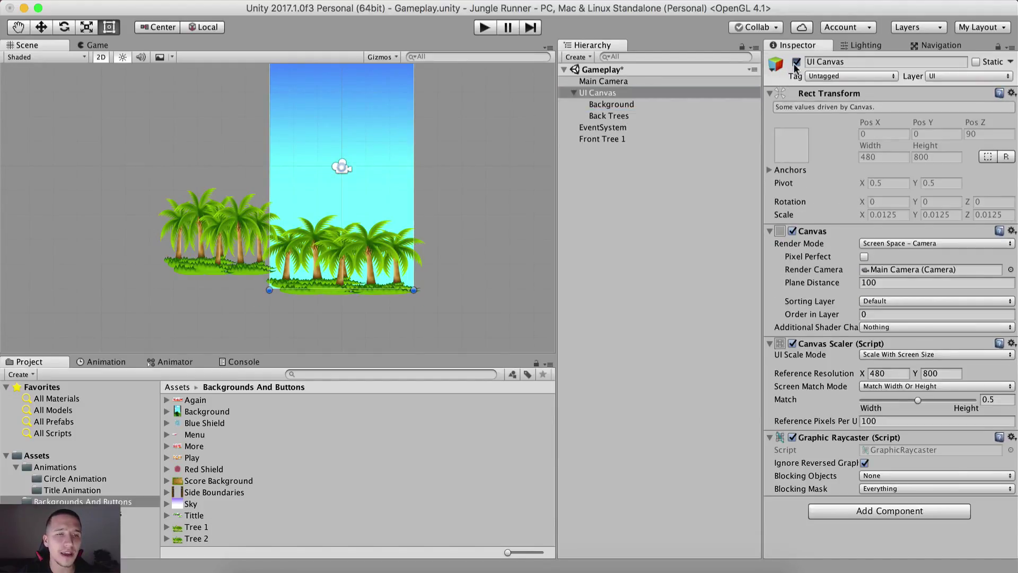
click(797, 62)
click(594, 139)
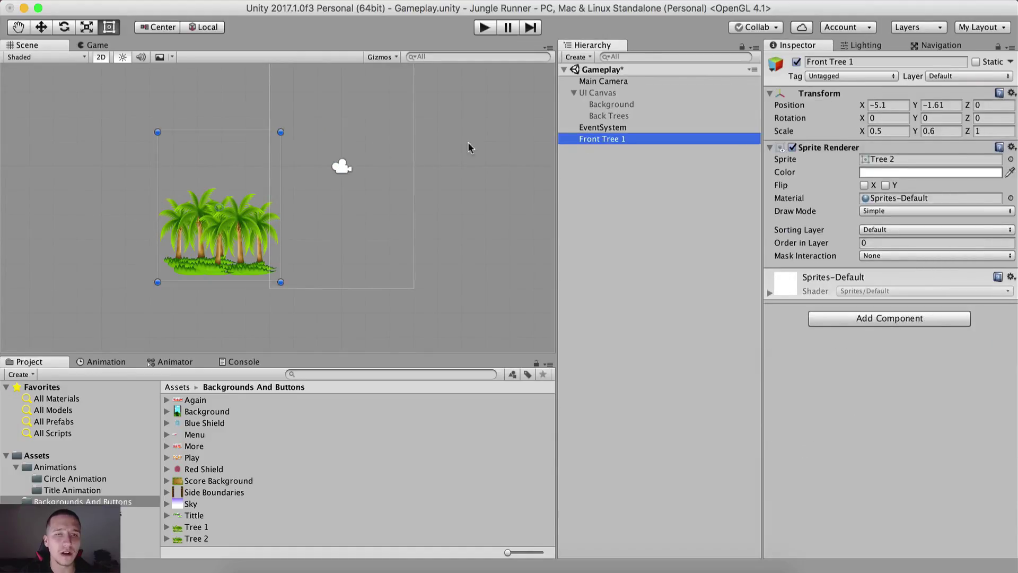
click(602, 93)
click(797, 62)
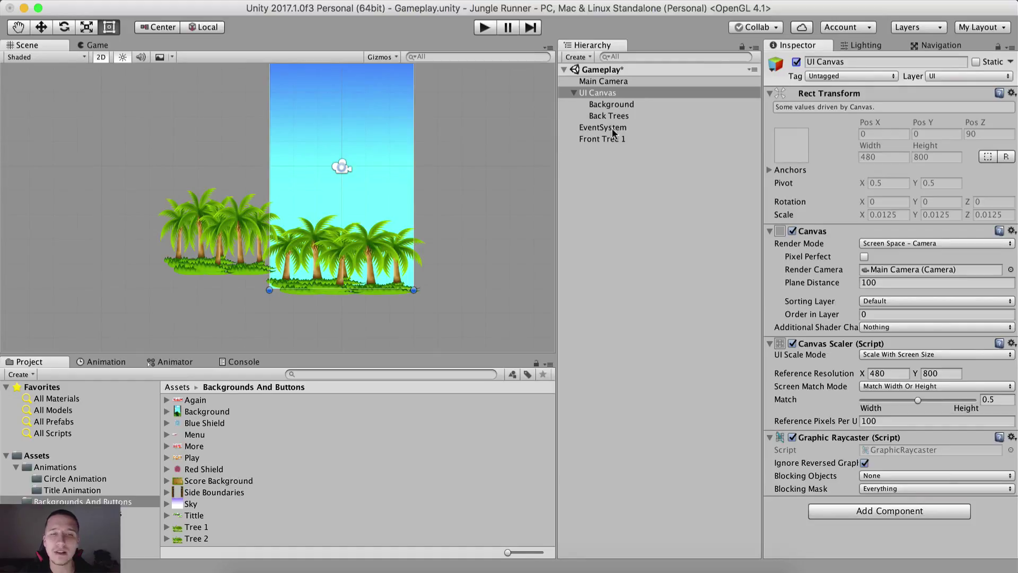
click(621, 139)
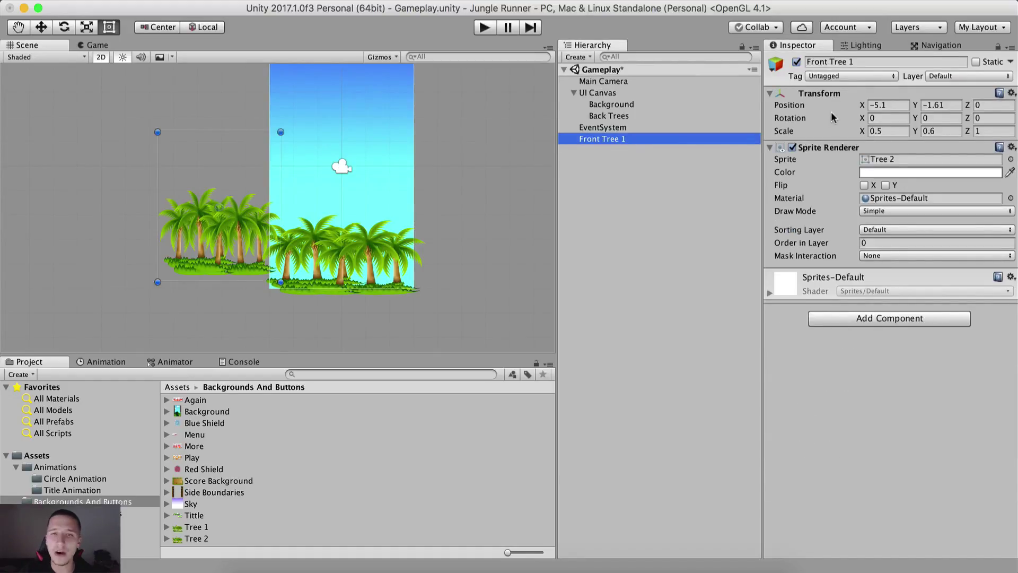
- Move Front Tree 1 to position -3.3, -3.5 and check it in the Game view
click(902, 105)
text(-3)
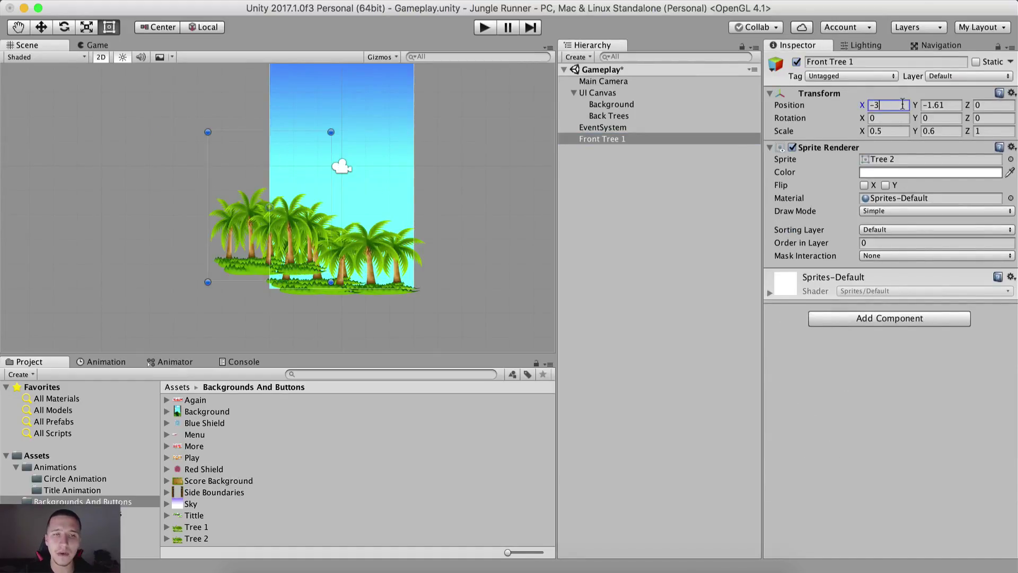
text(.3)
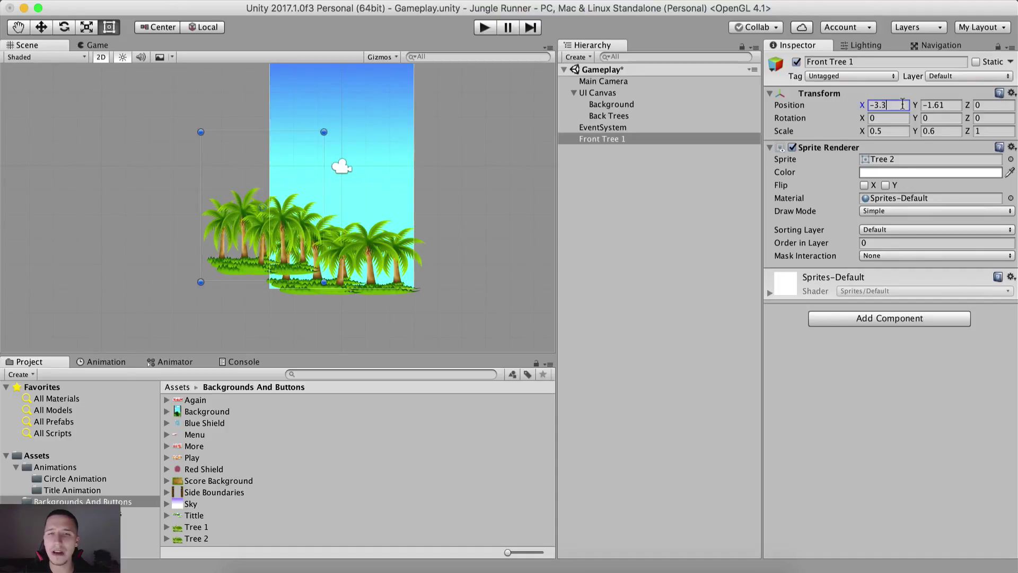
key(Tab)
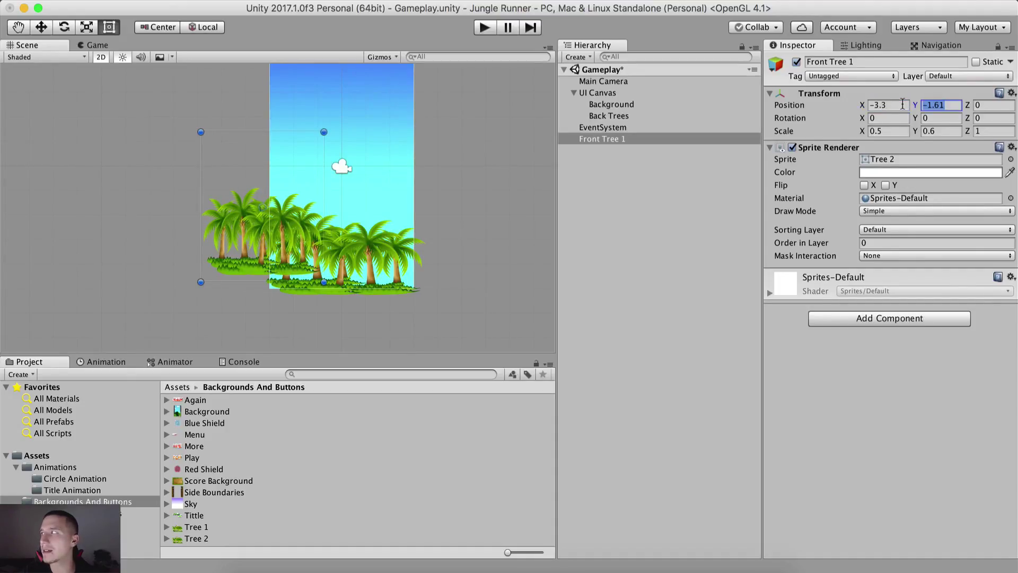
text(-3.5)
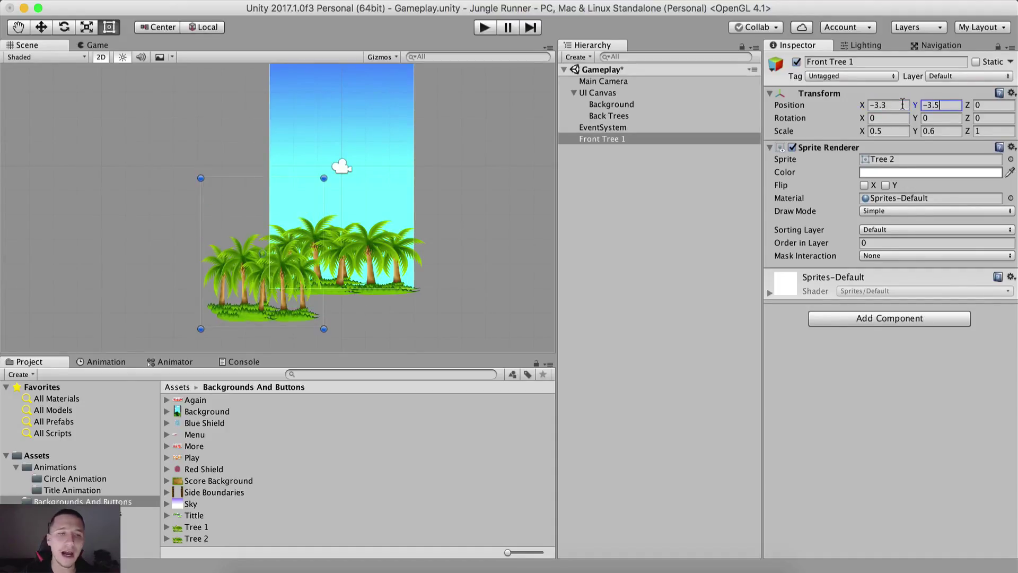
click(99, 47)
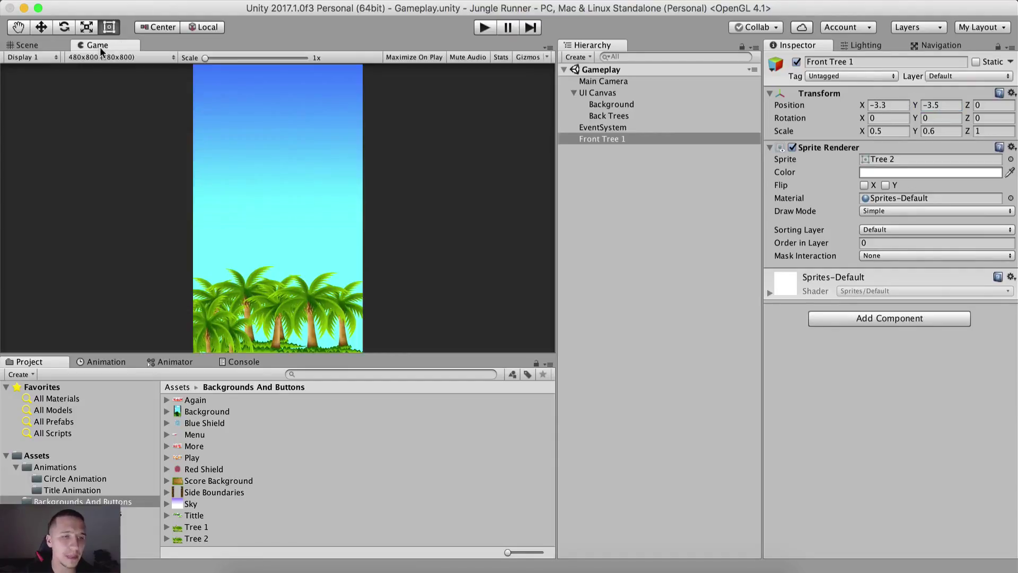
click(27, 45)
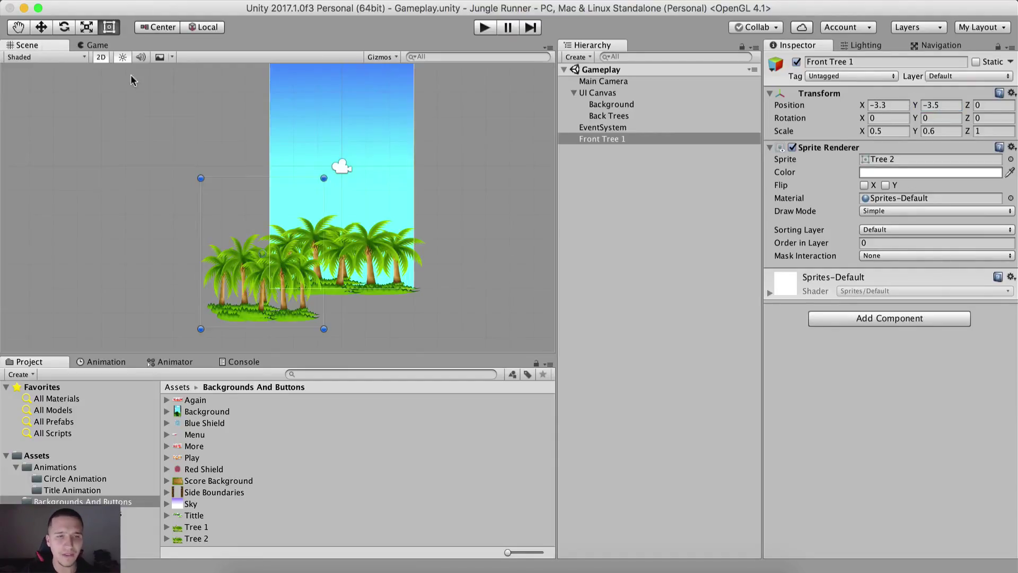
- Duplicate Front Tree 1 and name the copy 'Front Tree 2'
click(614, 138)
key(super+d)
key(Return)
key(BackSpace)
key(super+z)
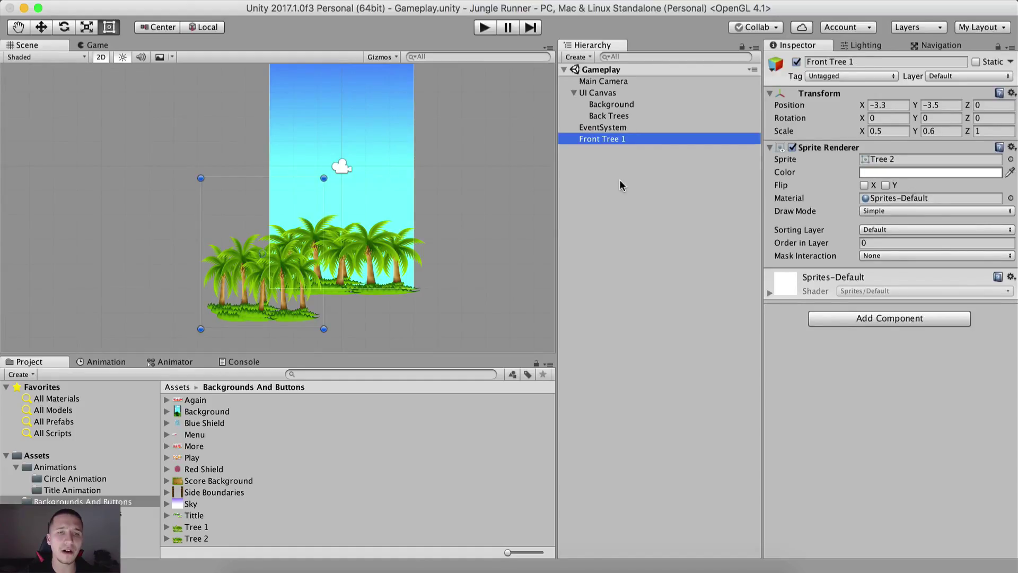
key(super+d)
key(Return)
key(Right)
key(BackSpace)
text(2)
key(Return)
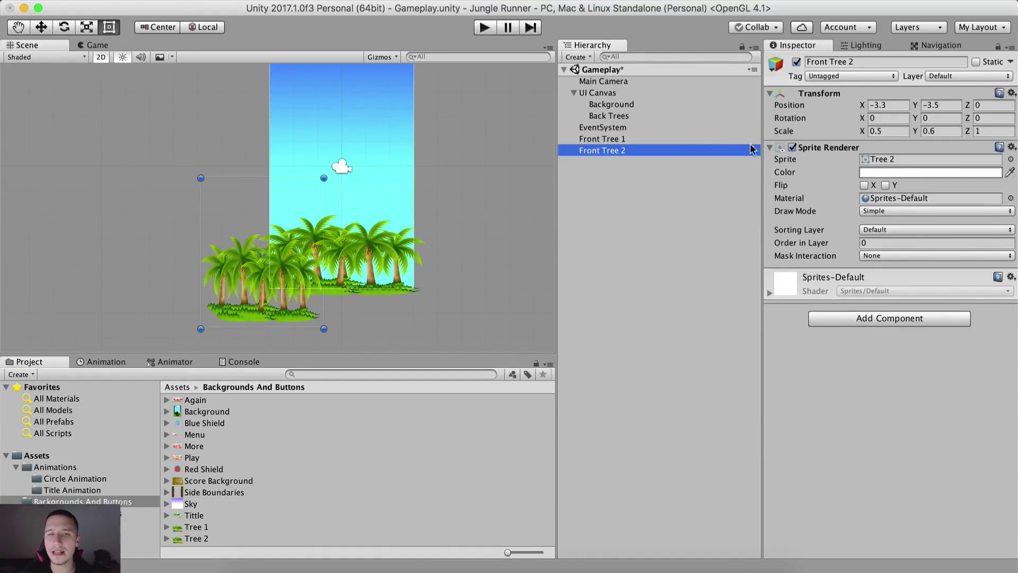
- Position Front Tree 2 at X 3, Y -3.9 and preview it in the Game view
click(892, 104)
text(-3)
key(Left)
key(BackSpace)
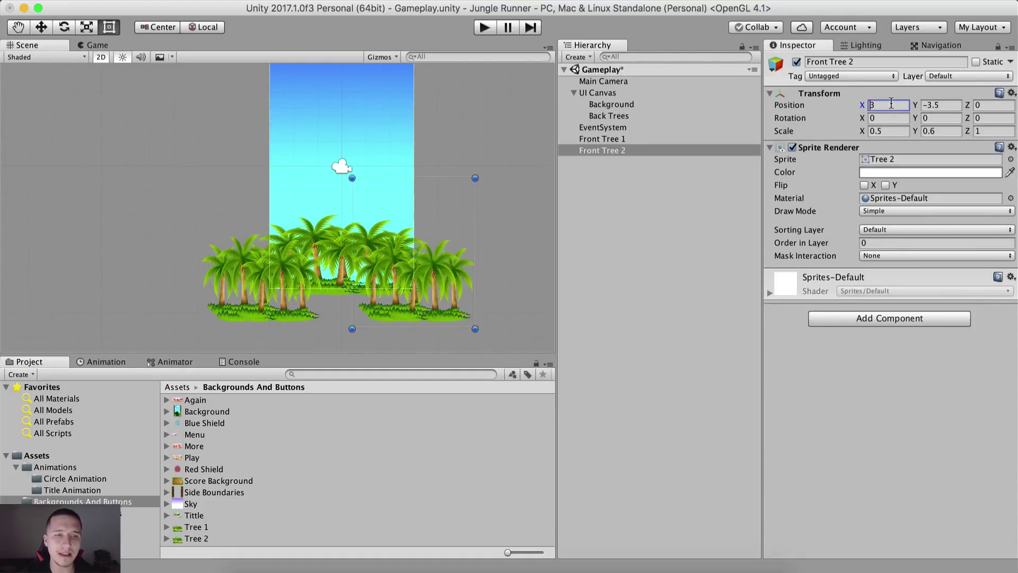
key(Tab)
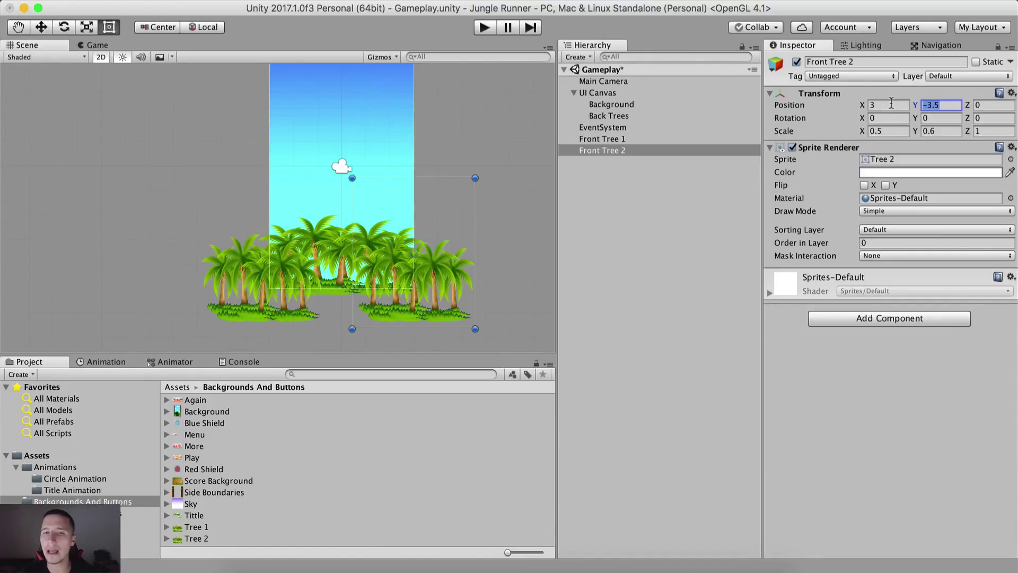
key(Right)
key(BackSpace)
text(9)
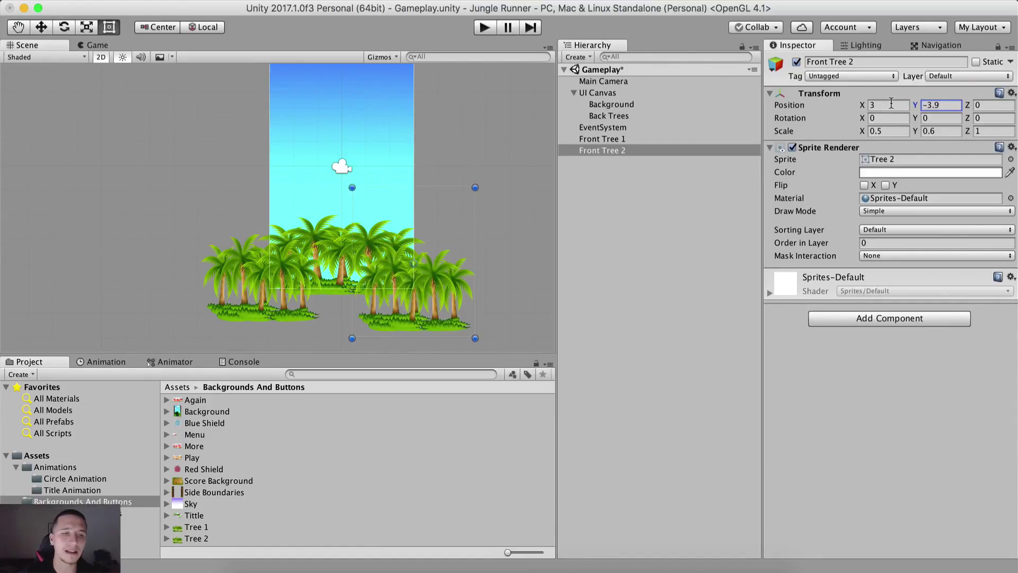
click(95, 46)
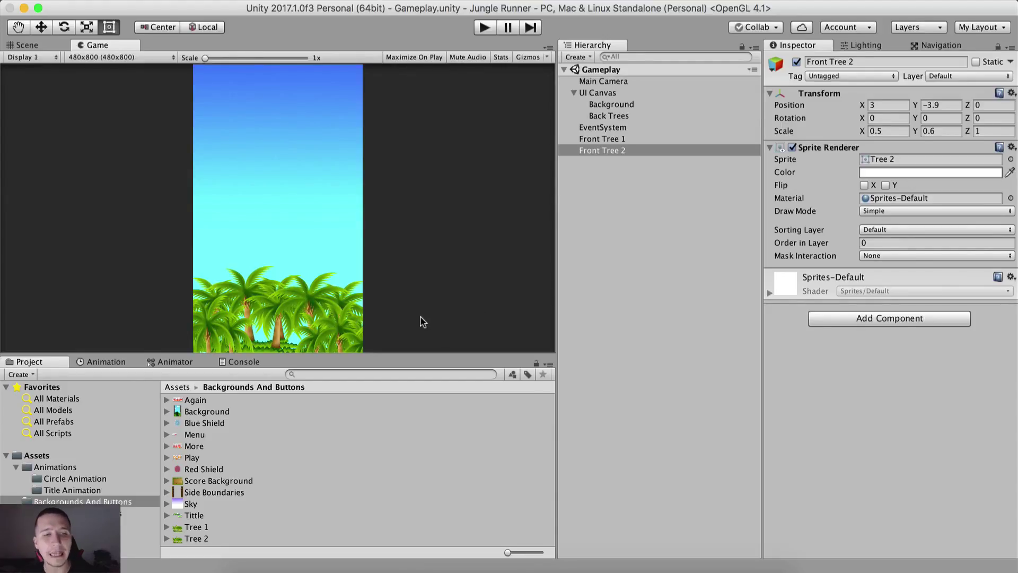
click(40, 45)
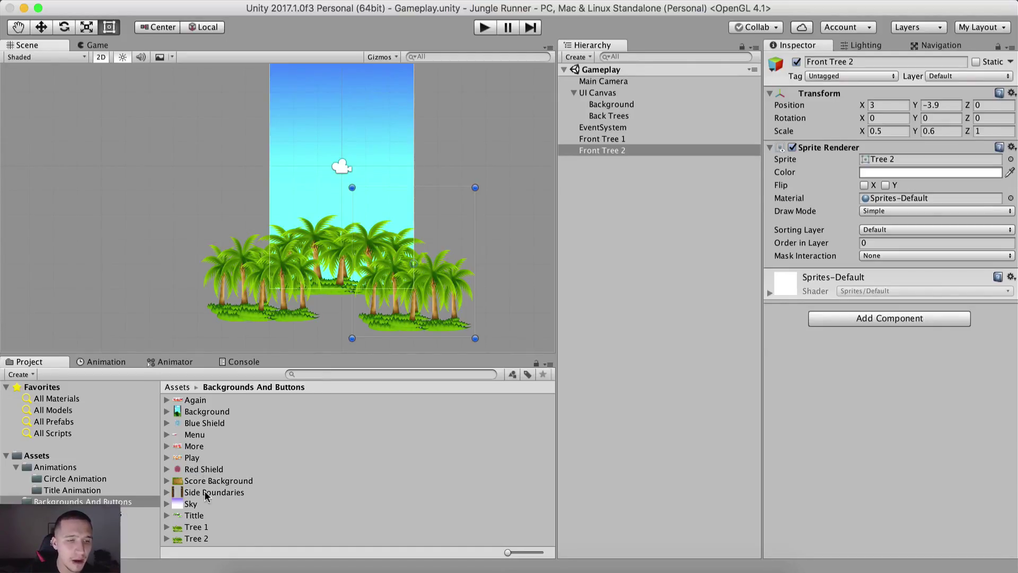
- Drag the Side Boundaries sprite asset into the scene and select the new object
click(202, 426)
click(191, 417)
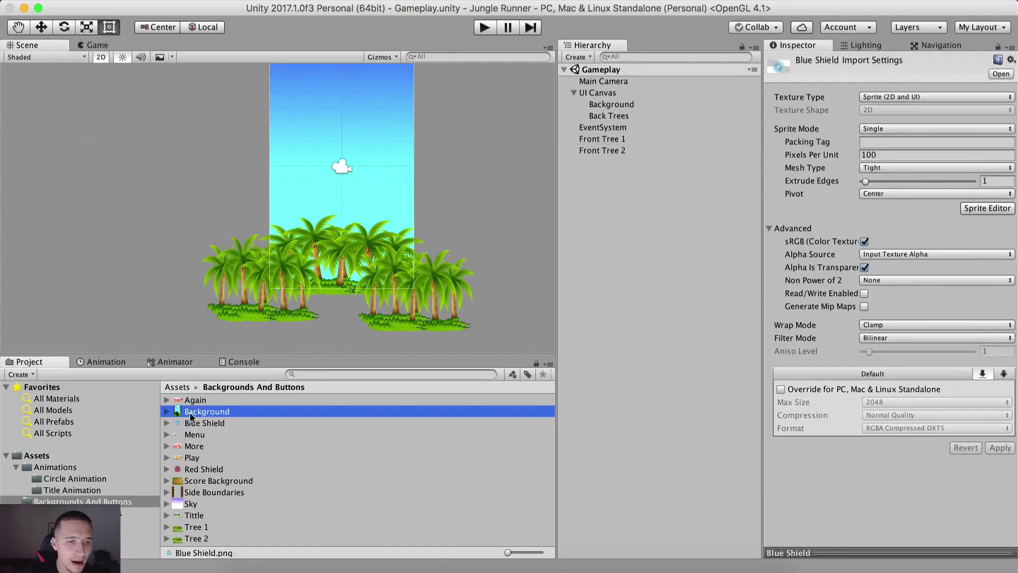
click(192, 481)
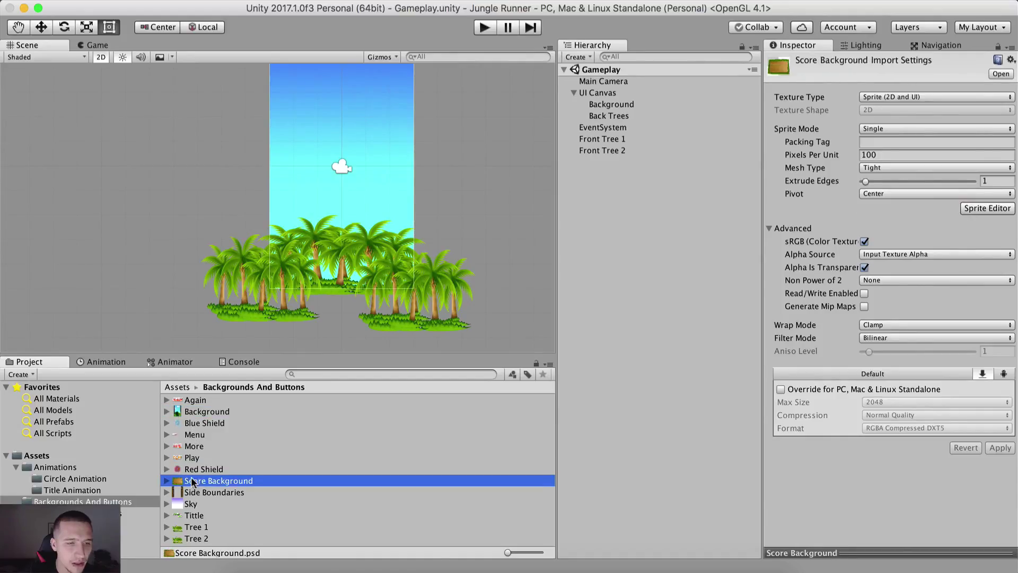
click(203, 493)
drag(219, 492, 197, 211)
scroll(199, 204, down, 2)
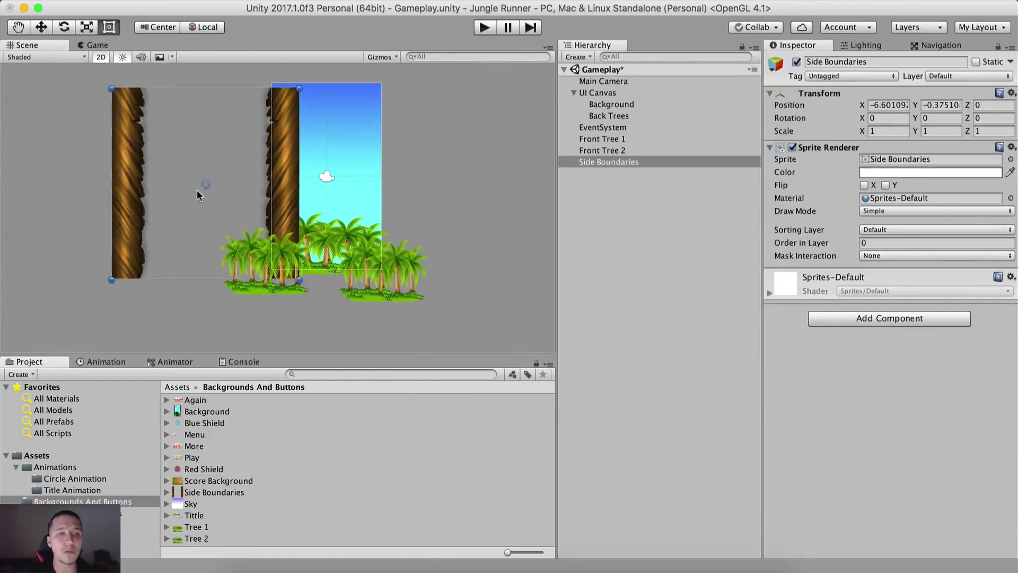
click(647, 162)
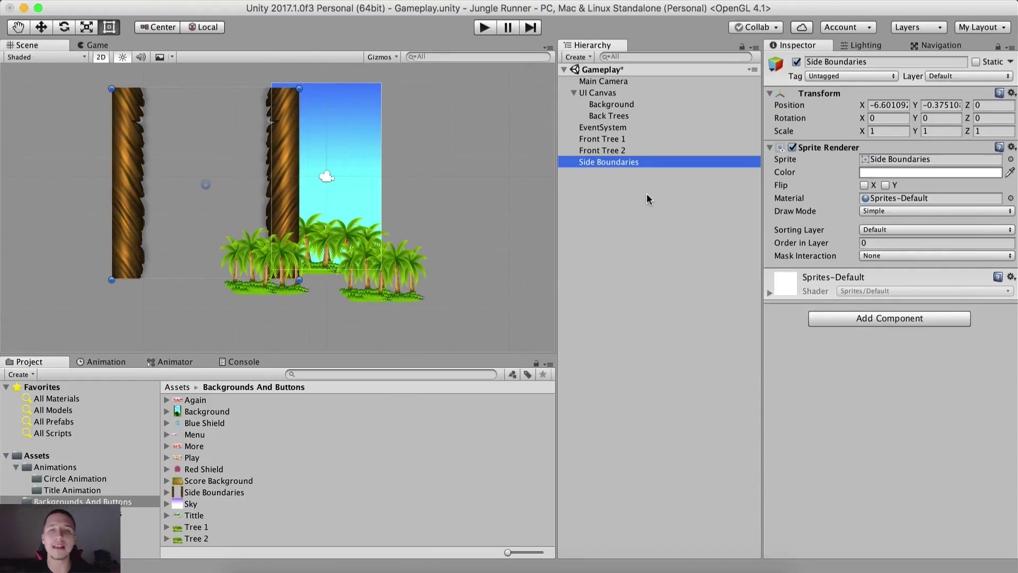
- Set Side Boundaries' X scale to 0.76 and position to 0, 0, then preview in Game
click(898, 130)
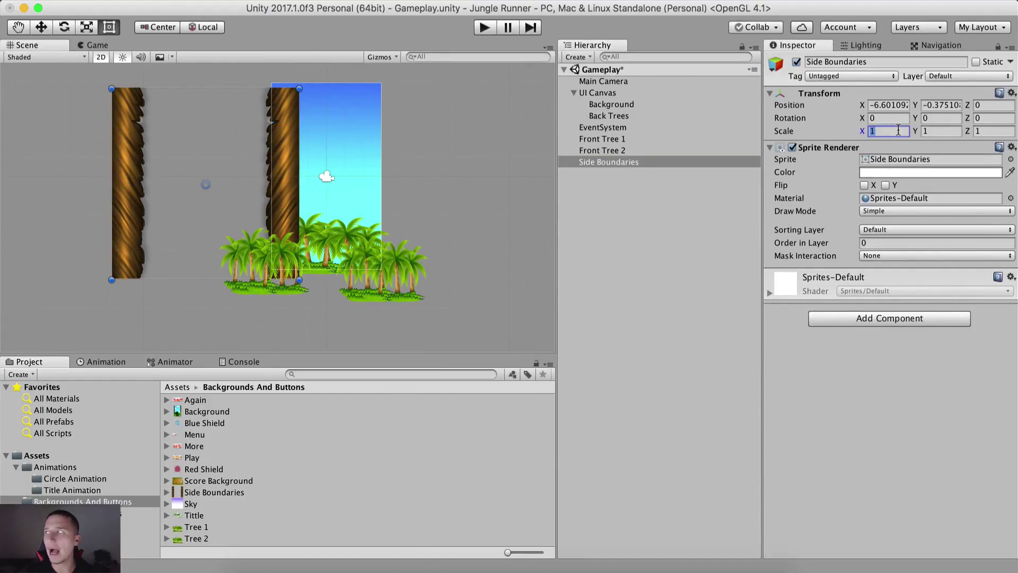
key(BackSpace)
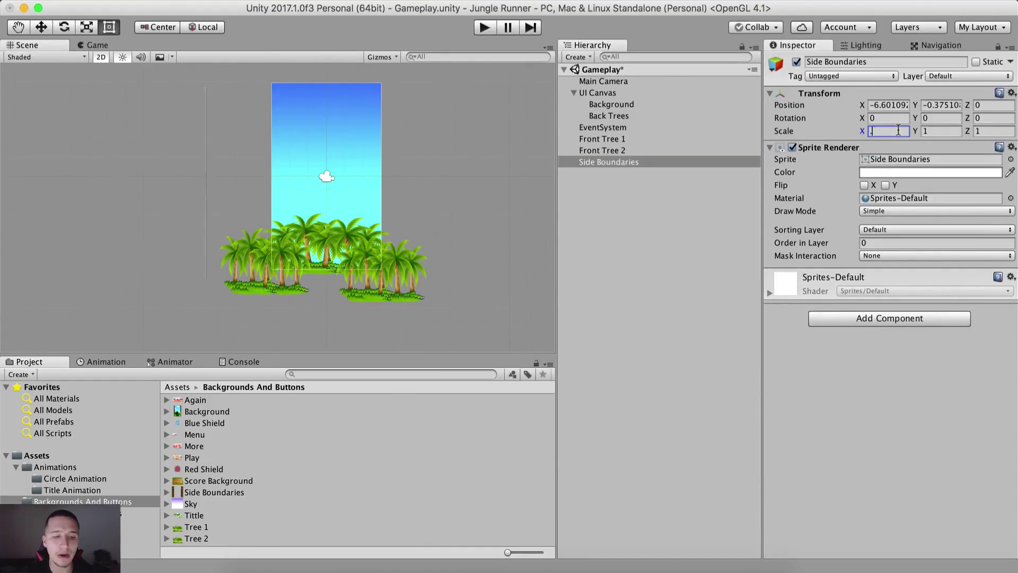
text(0.76)
key(Tab)
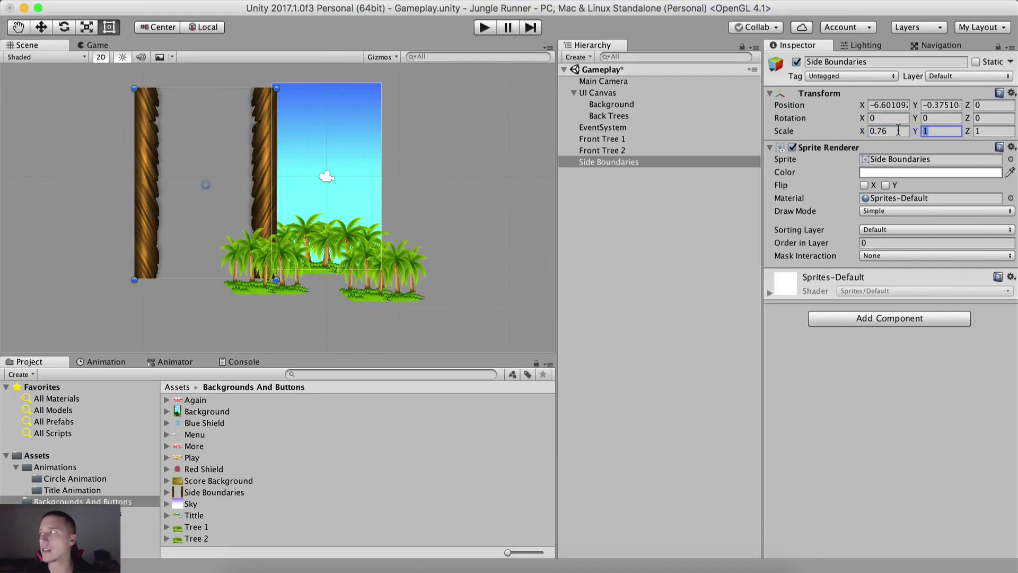
click(880, 104)
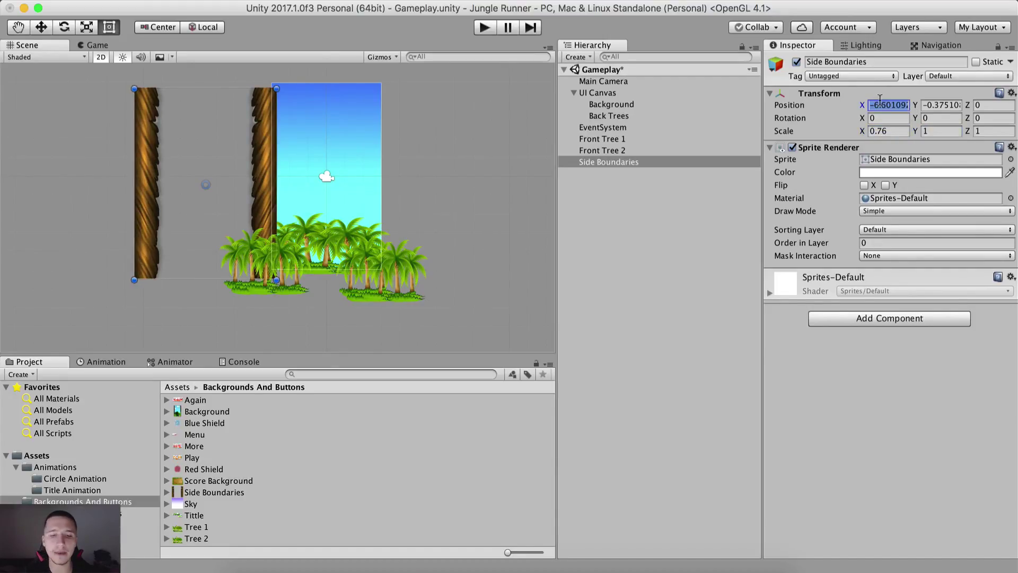
text(0)
key(Tab)
text(0)
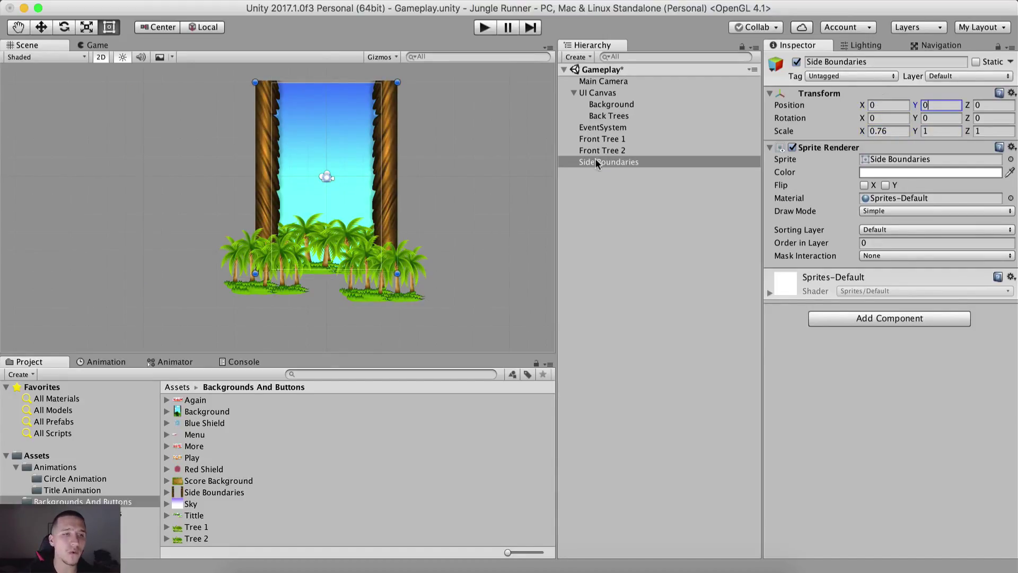
click(85, 45)
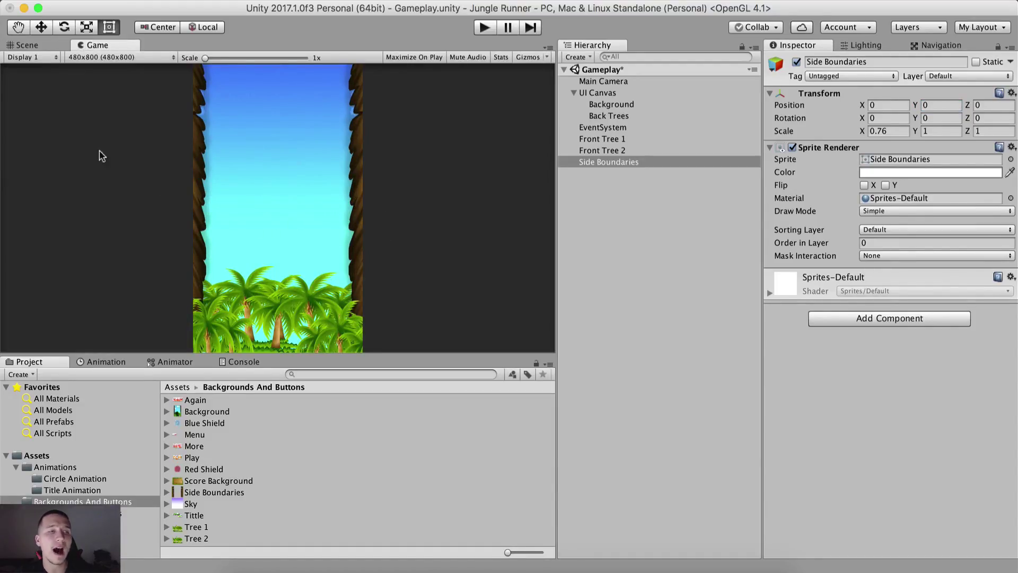
- Return to the Scene view, zoom in, and select the Side Boundaries sprite asset
click(27, 45)
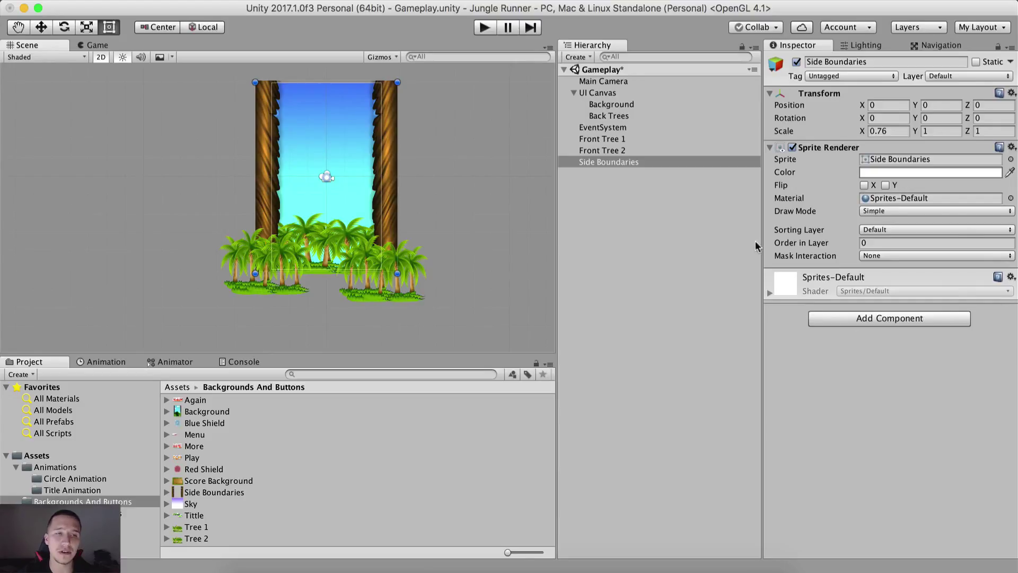
scroll(393, 180, up, 3)
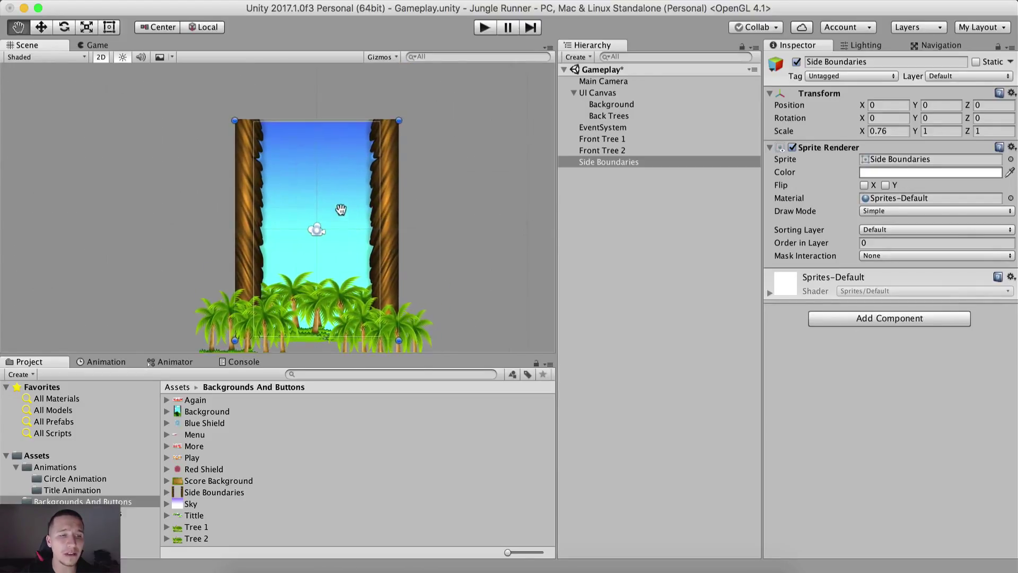
click(195, 435)
click(191, 492)
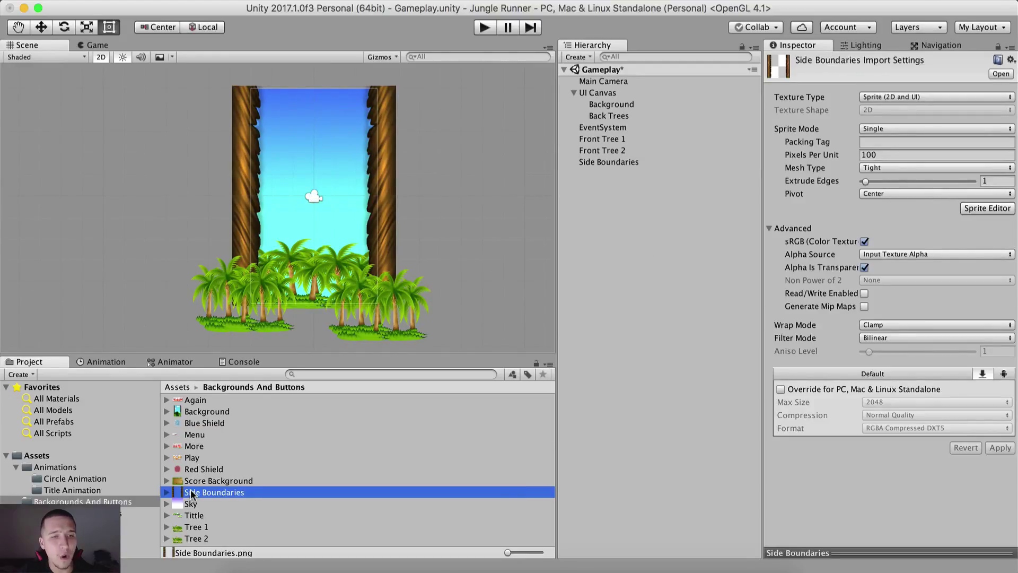
double_click(190, 492)
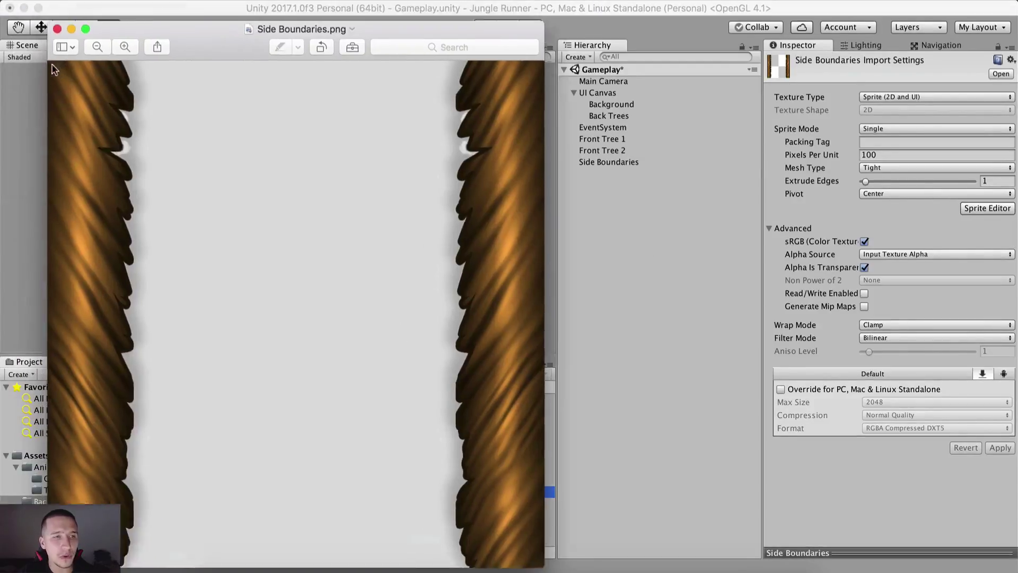
drag(55, 53, 68, 60)
mouse_move(170, 83)
mouse_down()
mouse_move(72, 440)
mouse_move(60, 539)
mouse_up()
drag(465, 75, 557, 571)
click(70, 35)
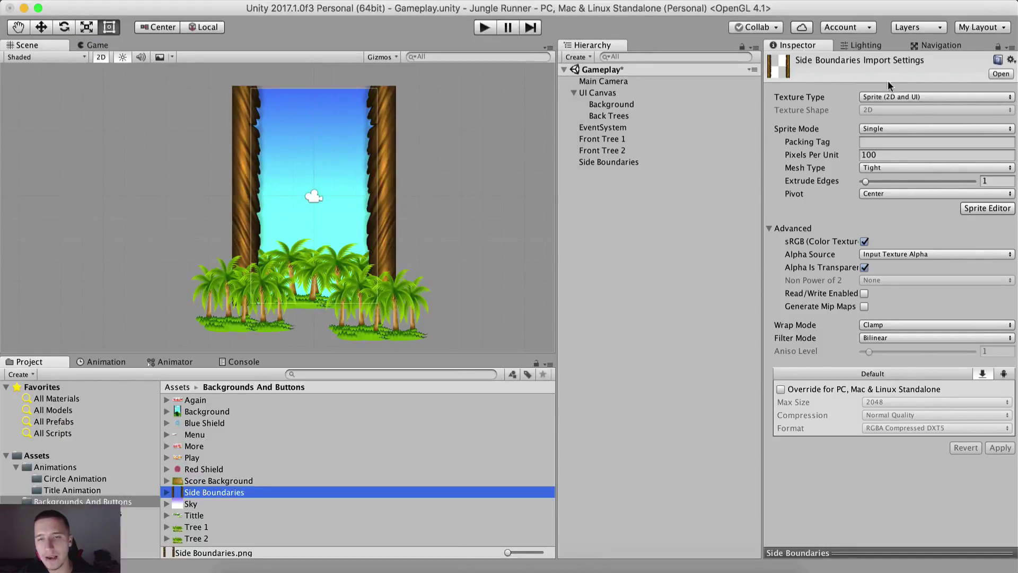
click(977, 206)
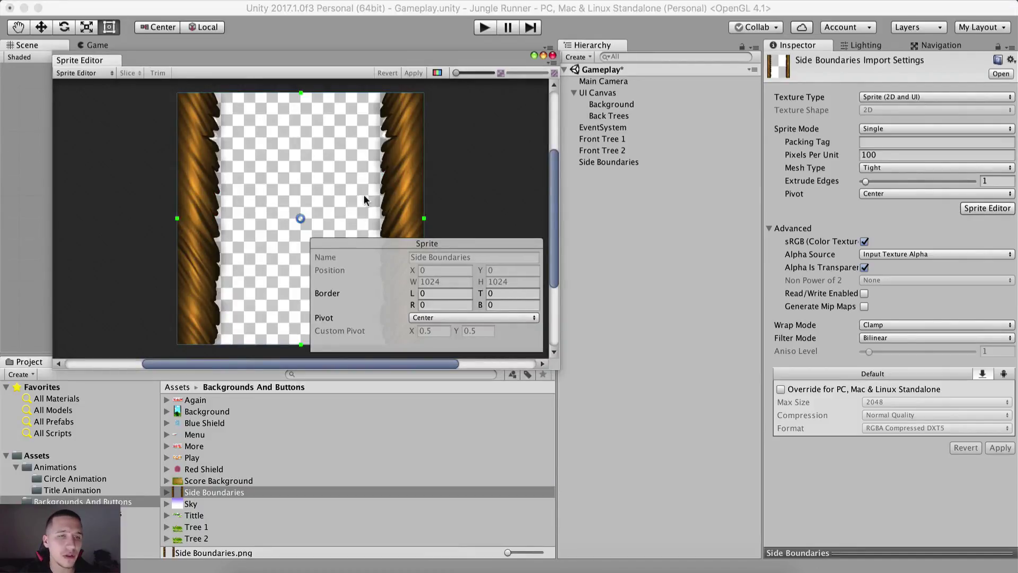
drag(423, 146, 218, 139)
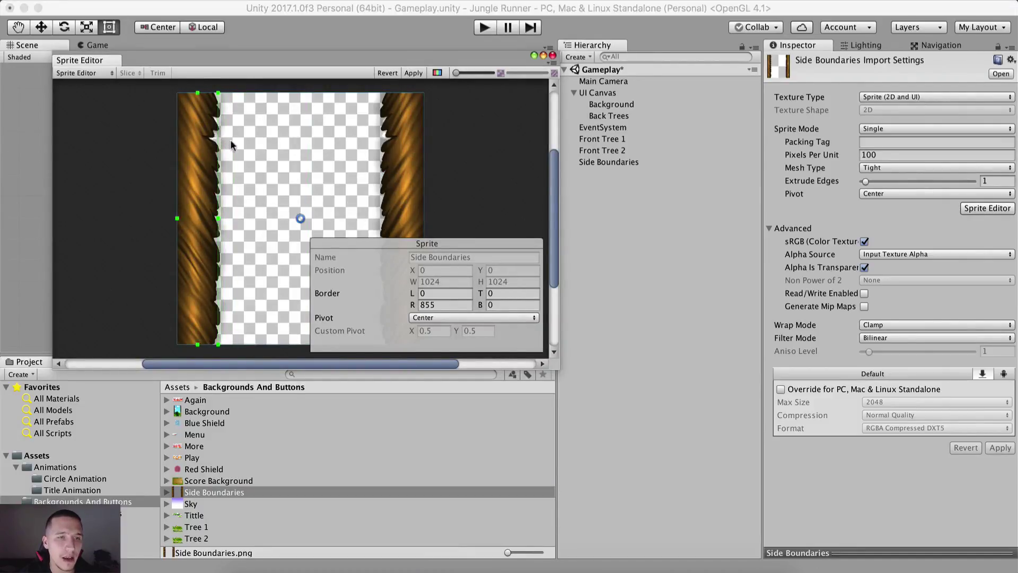
click(553, 55)
click(552, 205)
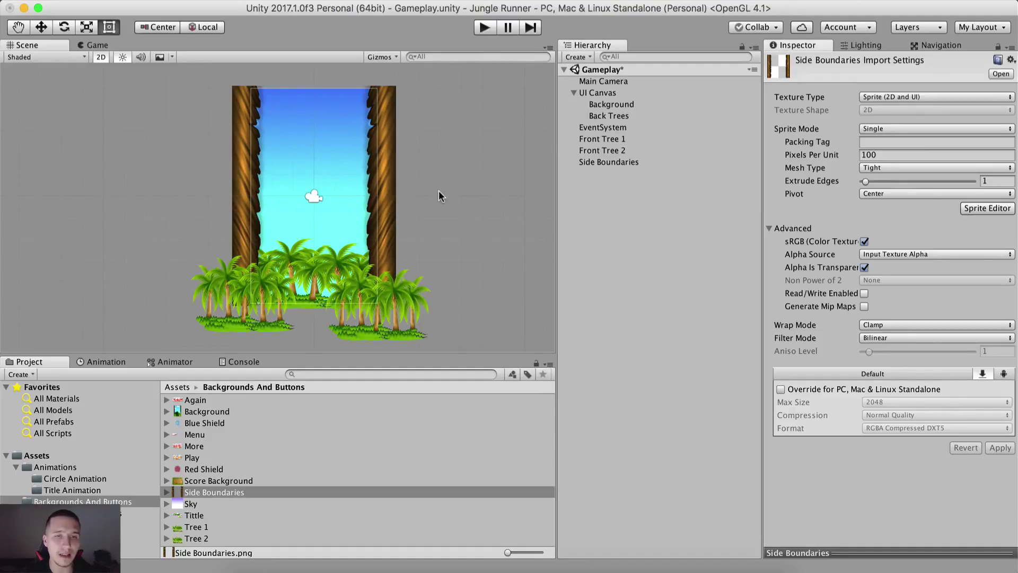
- Add two Box Collider 2D components to the Side Boundaries object
click(634, 162)
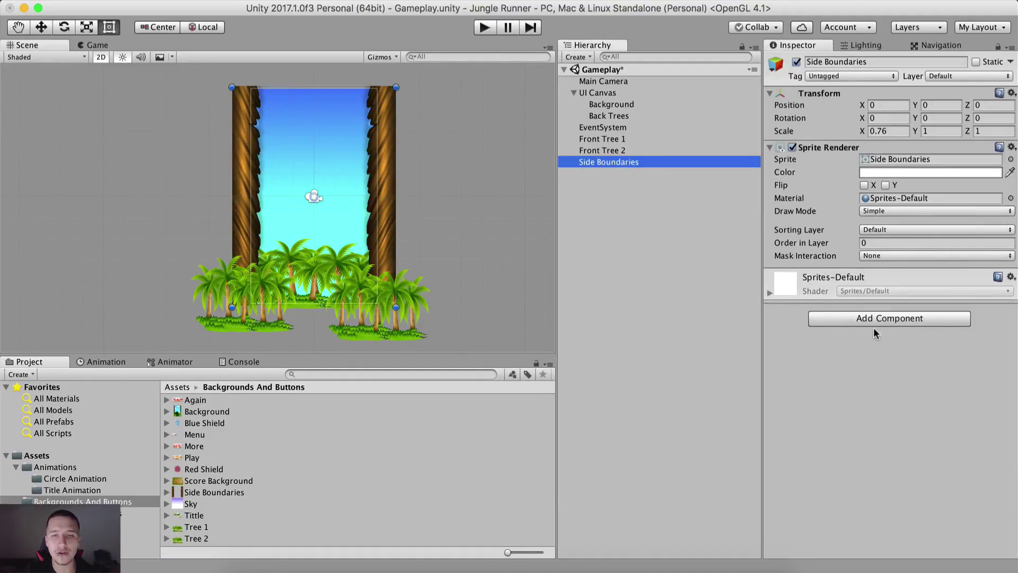
click(873, 317)
text(box)
key(Down)
key(Return)
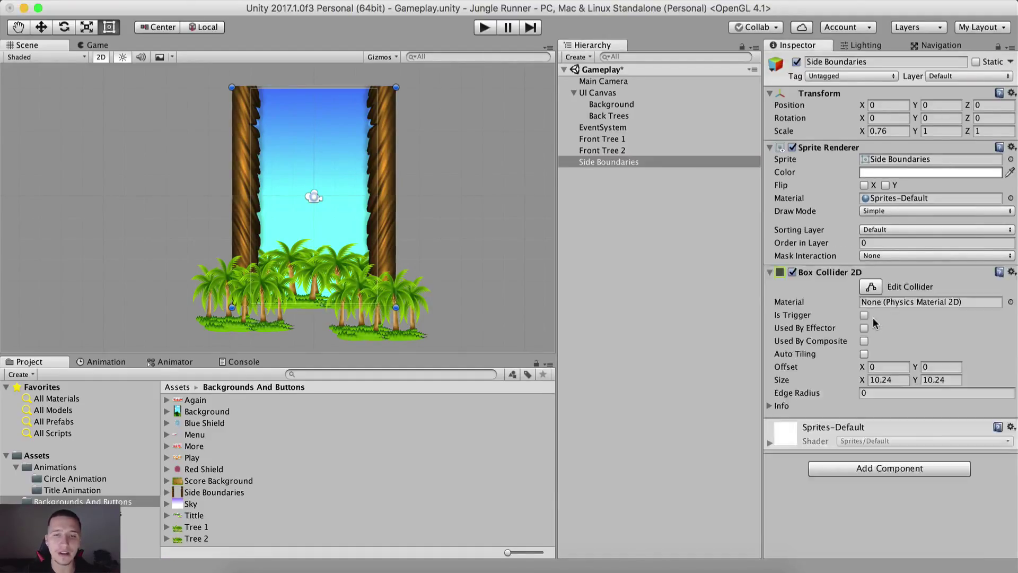
click(912, 470)
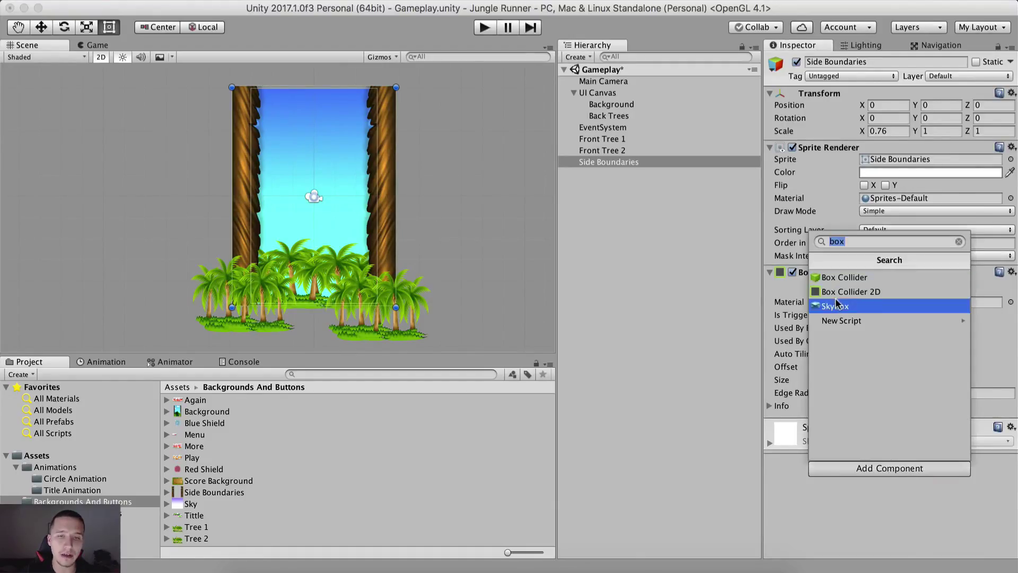
click(838, 291)
scroll(791, 222, down, 3)
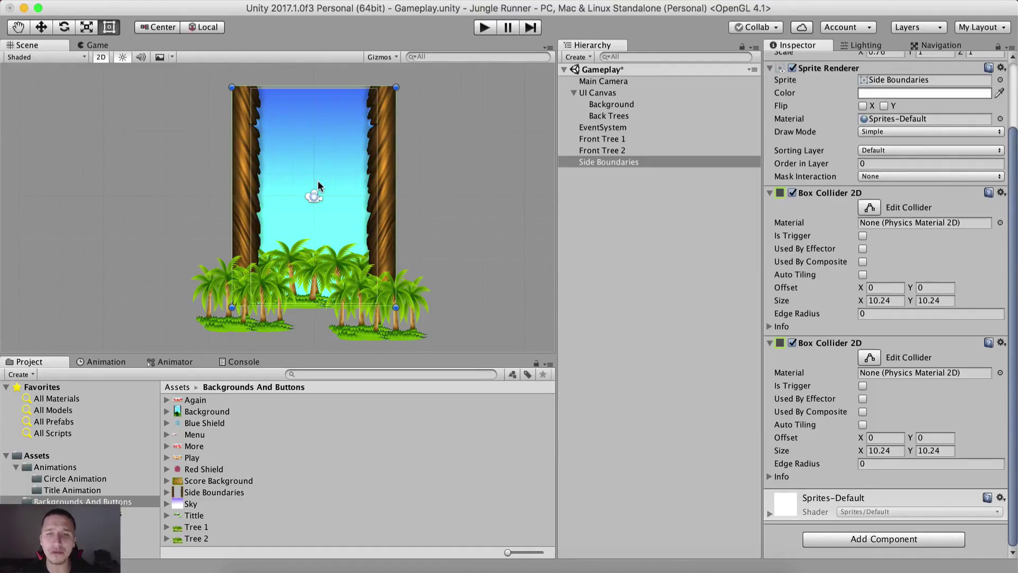
click(848, 540)
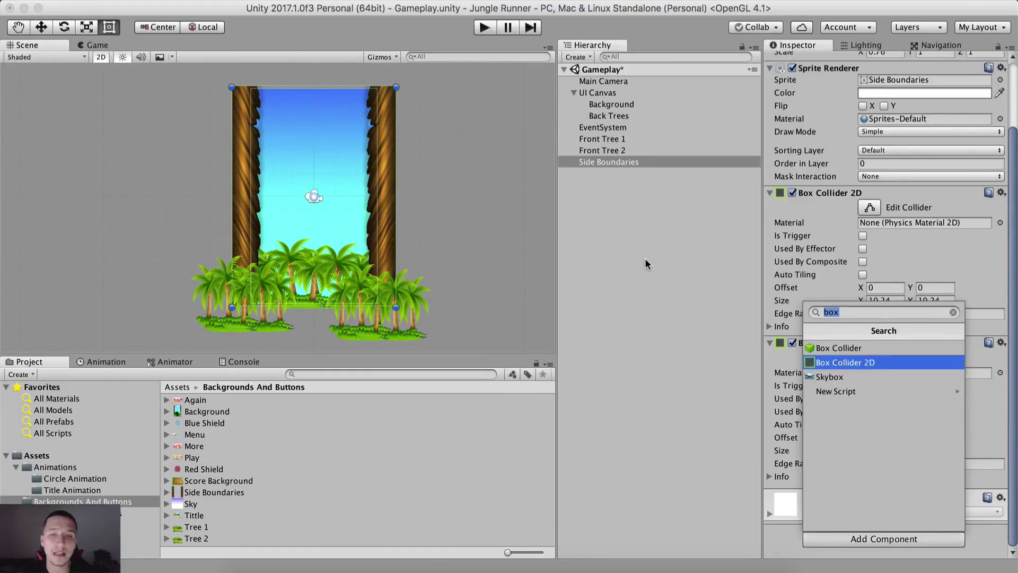
click(847, 362)
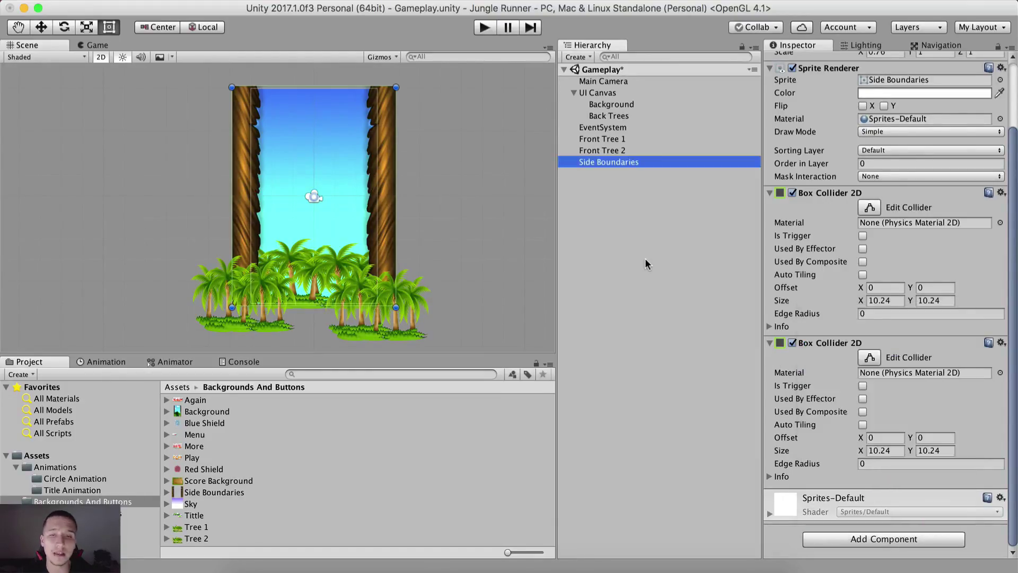
- Give the first Box Collider 2D offset X 4.29 and size X 1.61 to fit the right trunk
click(885, 300)
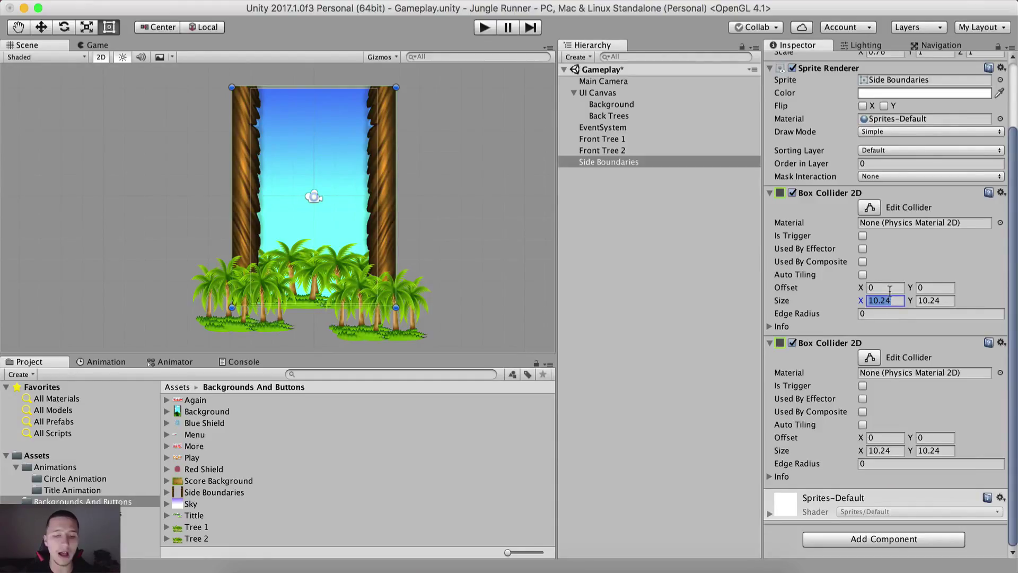
text(4.)
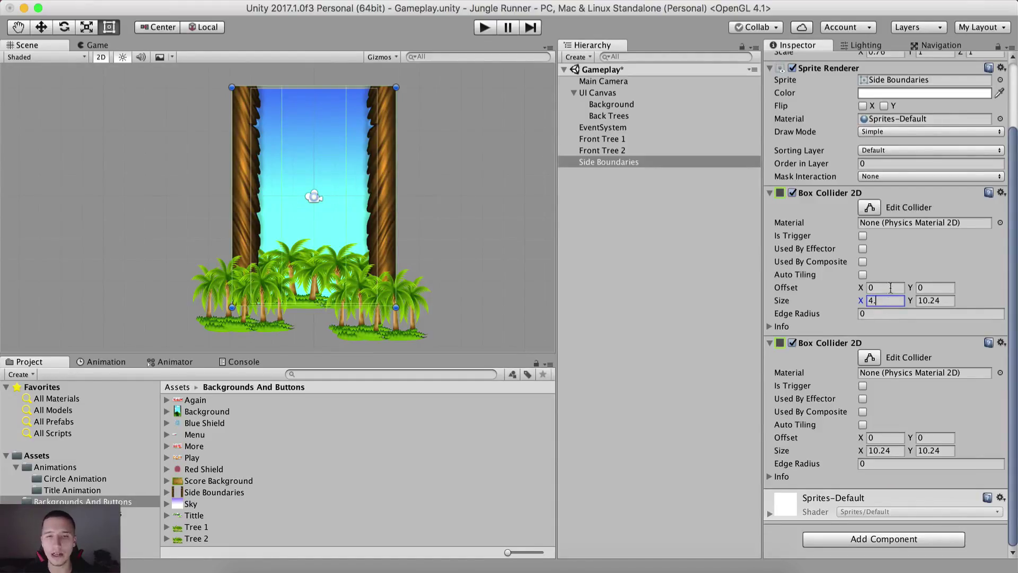
click(888, 289)
text(4.29)
key(Tab)
key(Tab)
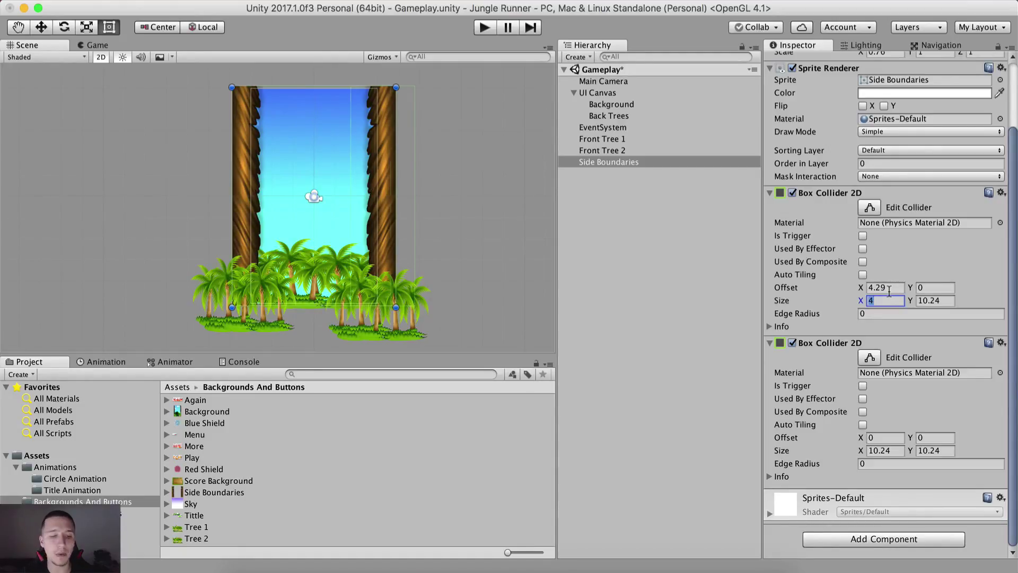
text(1,61)
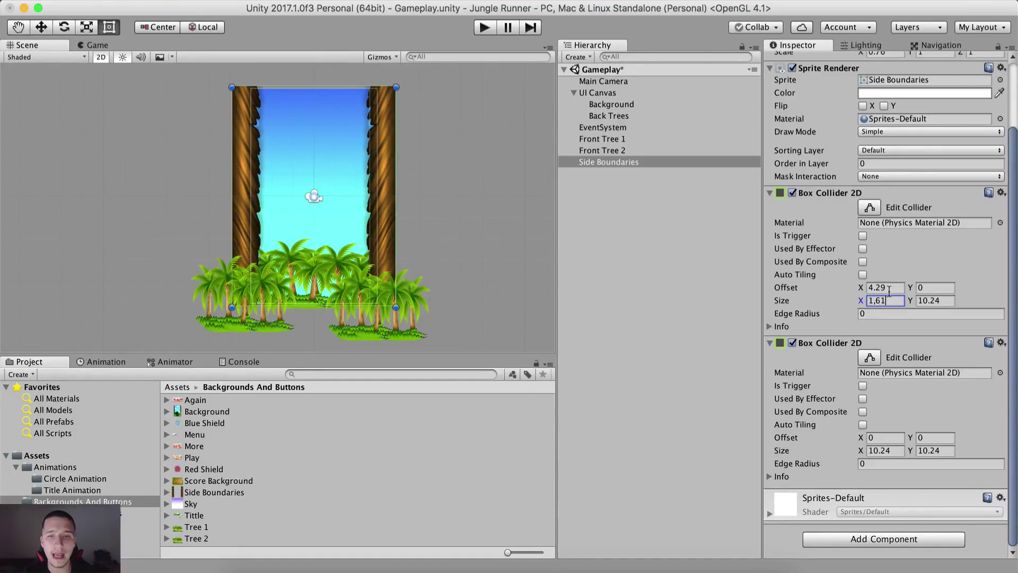
key(Tab)
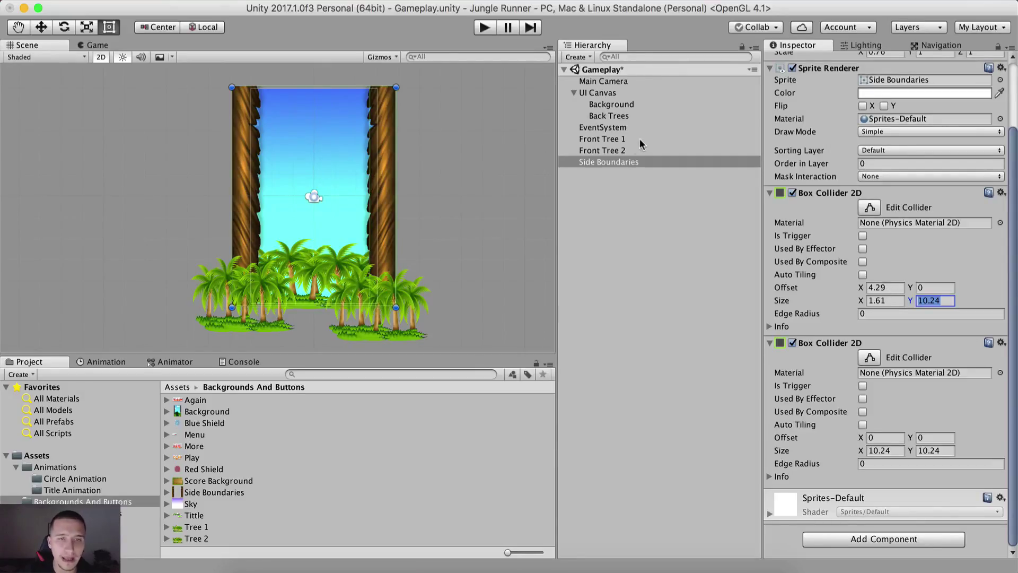
- Deactivate the UI Canvas, event system and both front trees
click(601, 150)
click(574, 93)
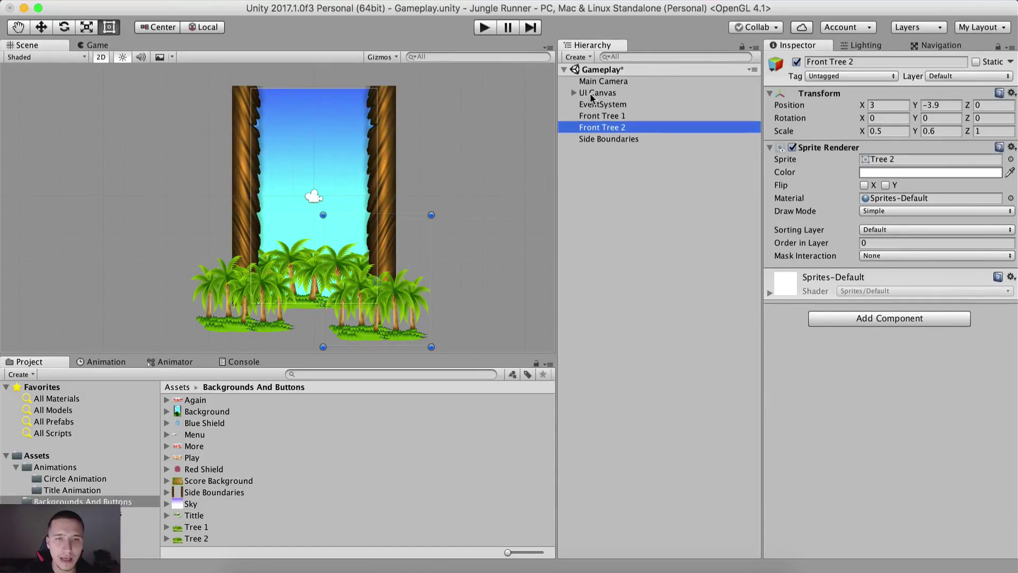
shift+click(597, 93)
click(796, 62)
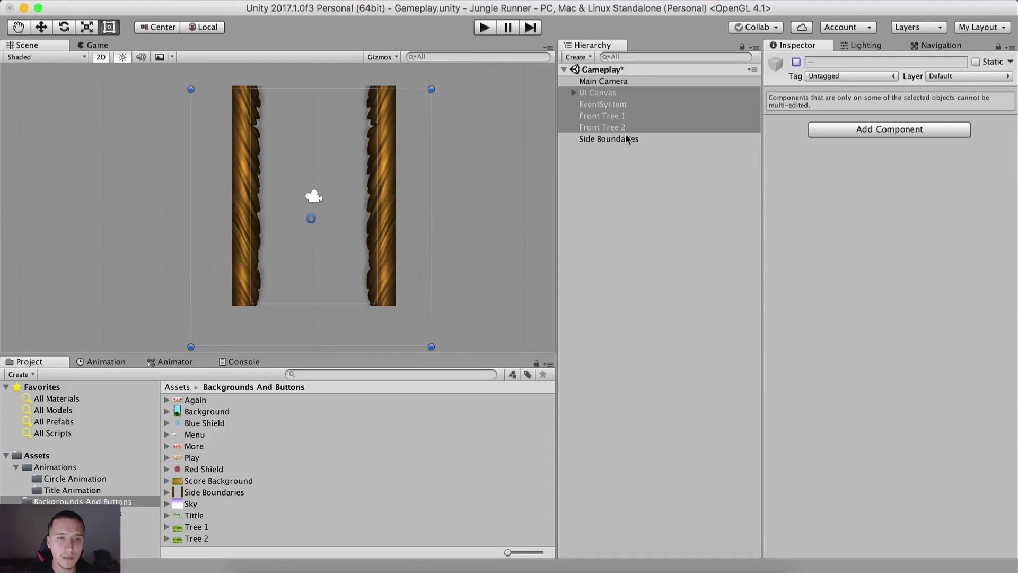
- Set the second Box Collider 2D to offset X -4.28 and size X 1.61 for the left trunk
click(609, 139)
scroll(355, 199, up, 2)
scroll(355, 199, down, 1)
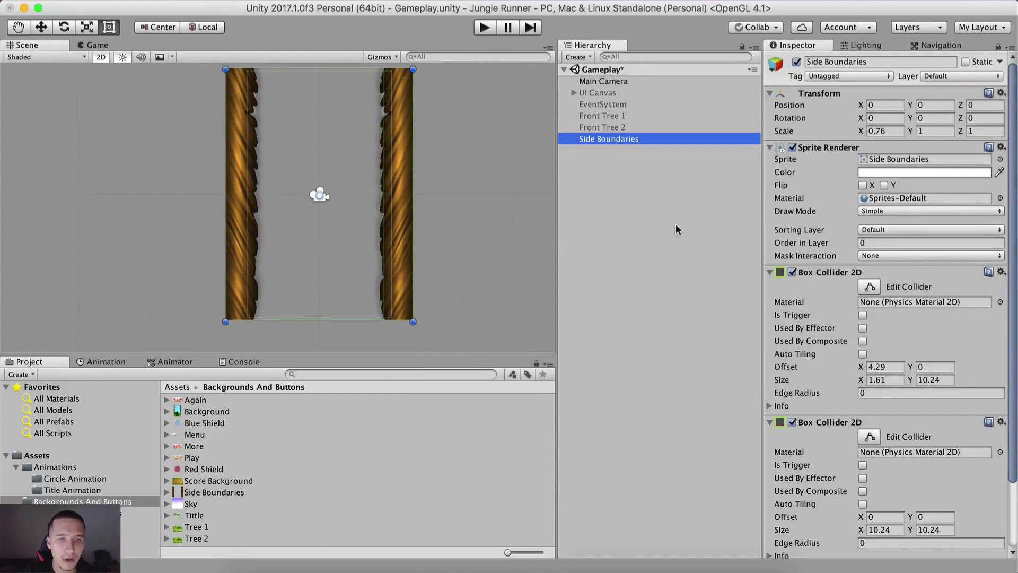
scroll(920, 386, down, 3)
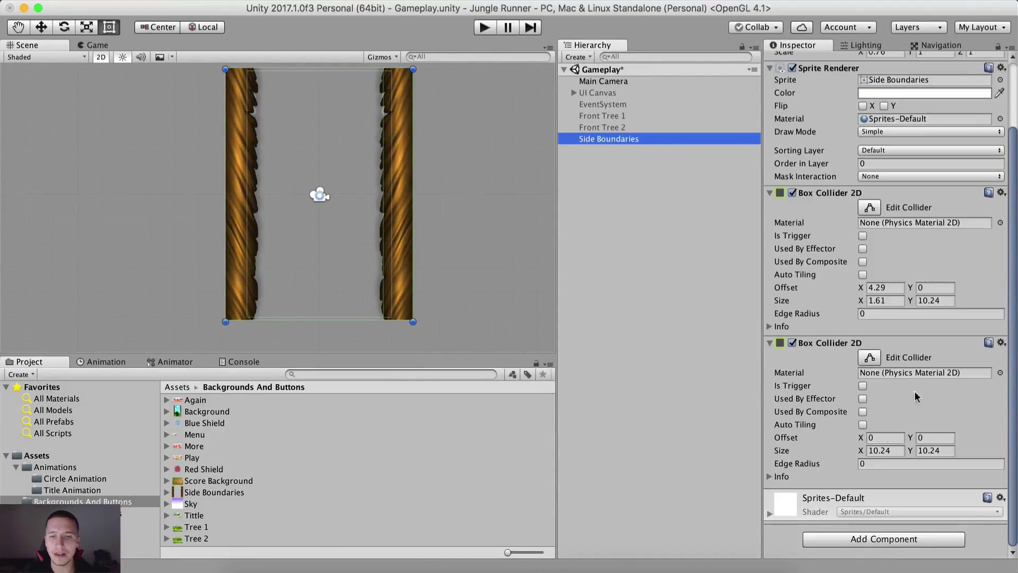
click(882, 437)
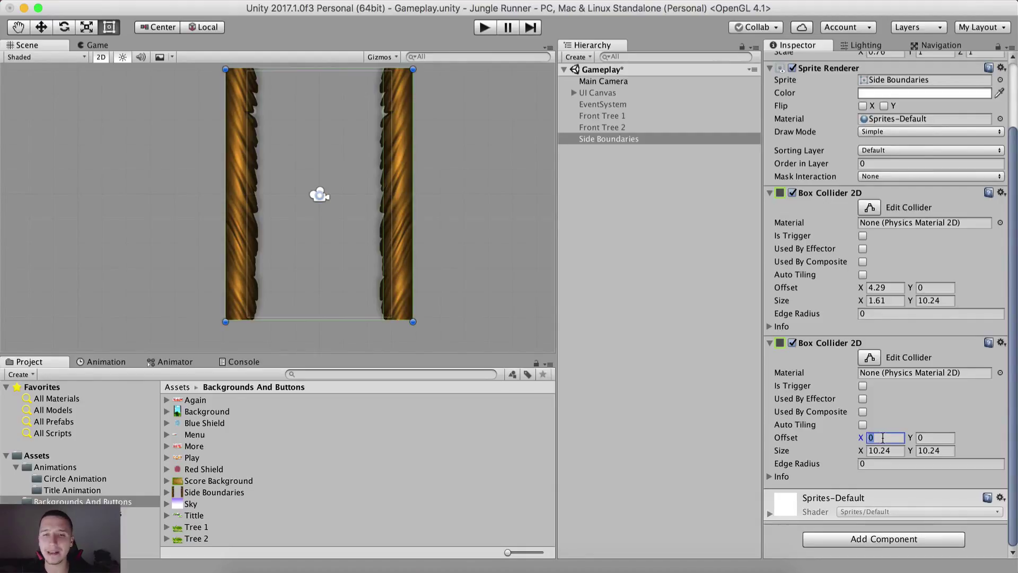
text(-4.28)
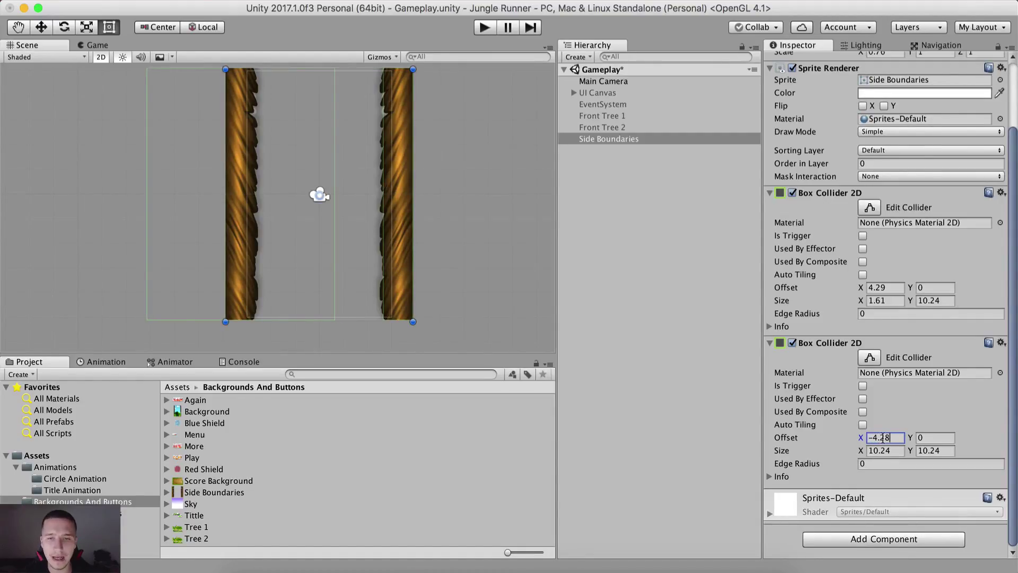
key(Tab)
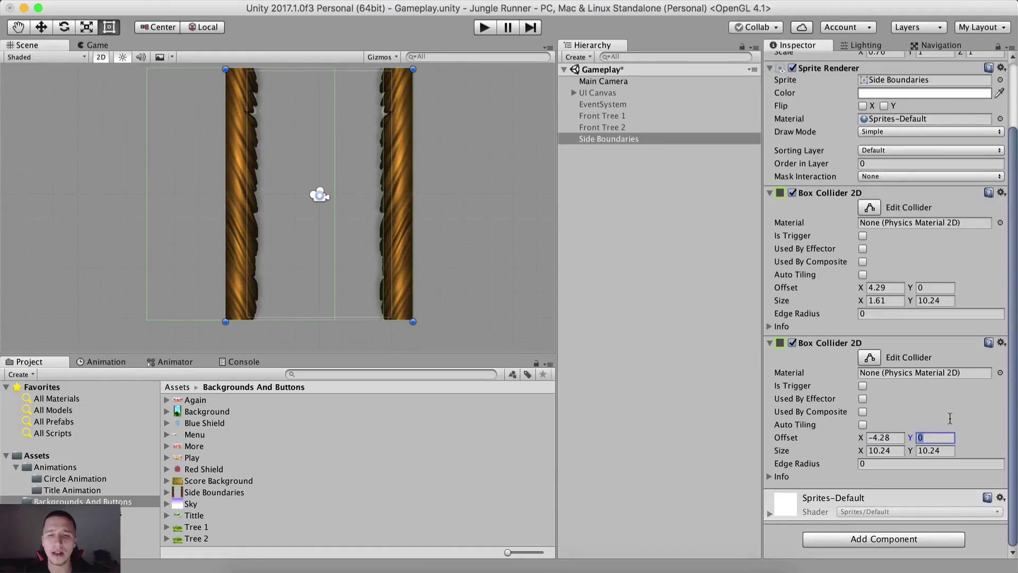
key(Tab)
text(1.61)
key(Tab)
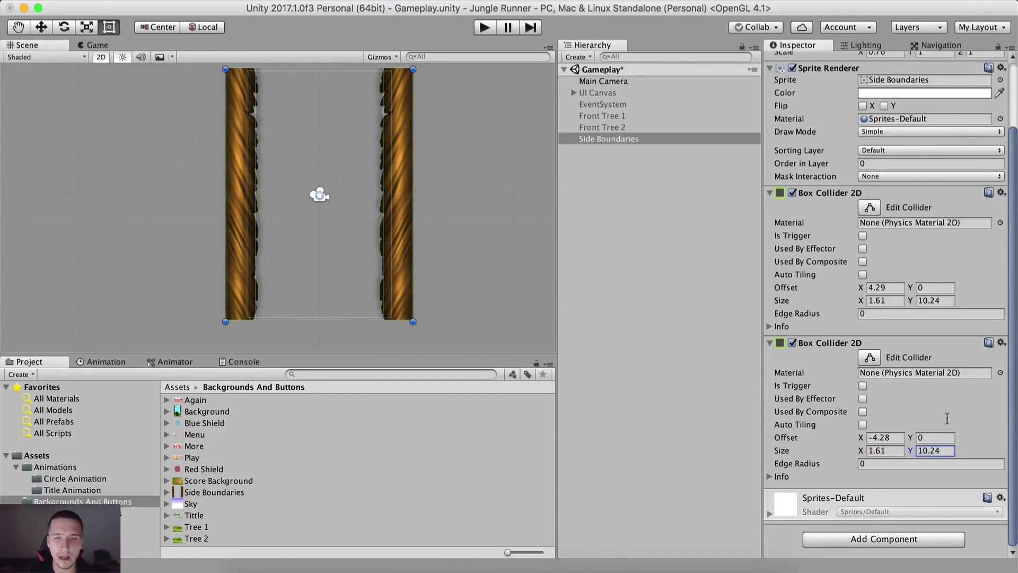
click(948, 450)
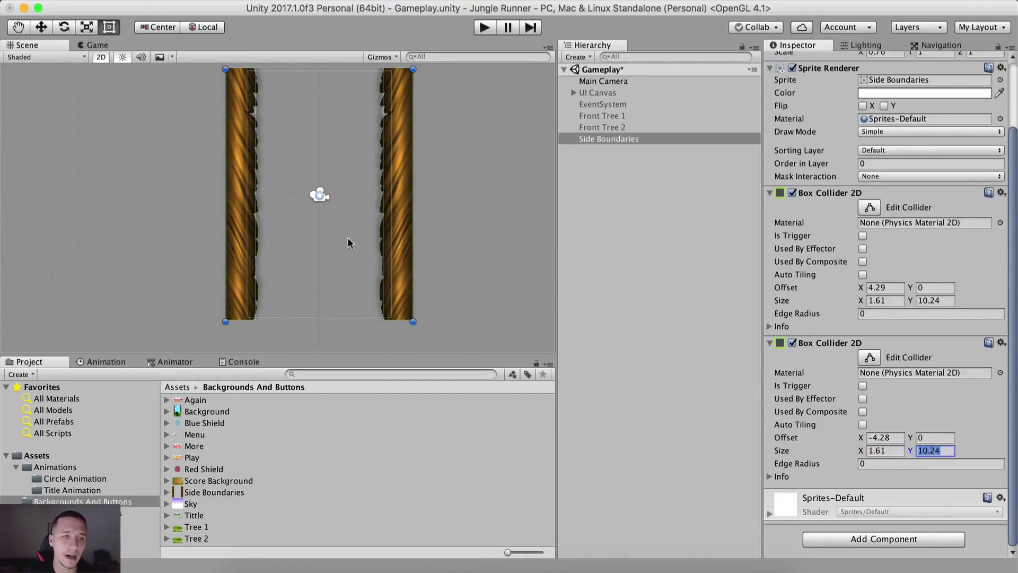
scroll(348, 252, up, 6)
middle_drag(371, 223, 120, 250)
- Frame Side Boundaries, try sliding the left collider offset to -1.73, then undo it
scroll(336, 205, down, 3)
double_click(608, 138)
key(w)
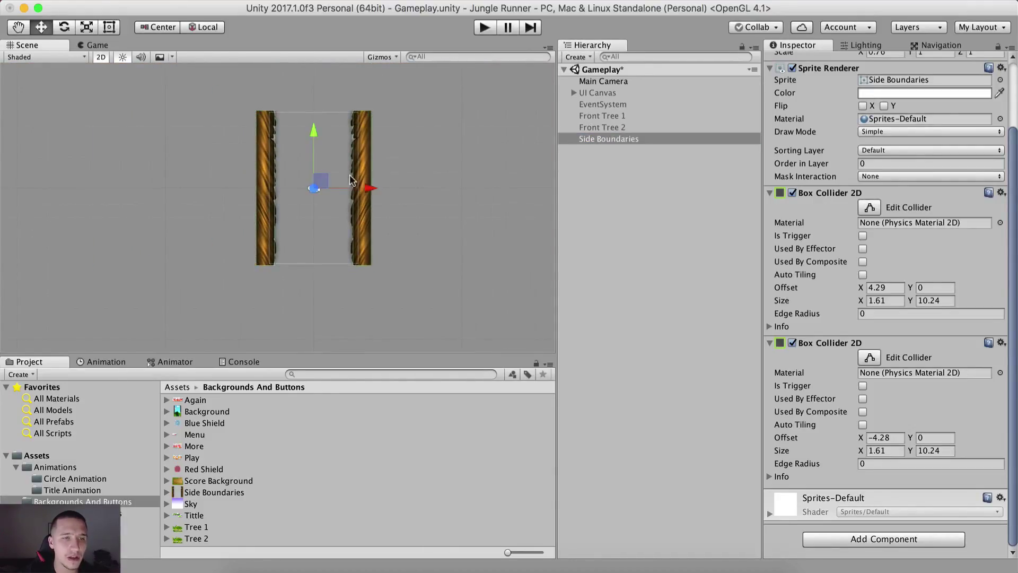
middle_drag(380, 218, 239, 218)
scroll(239, 217, up, 5)
scroll(249, 222, up, 4)
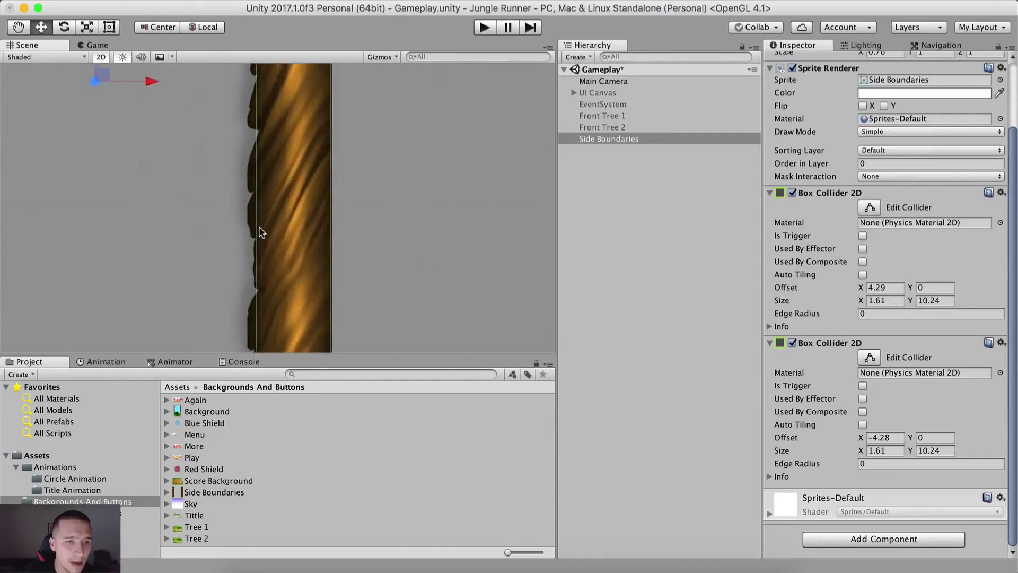
scroll(364, 225, down, 3)
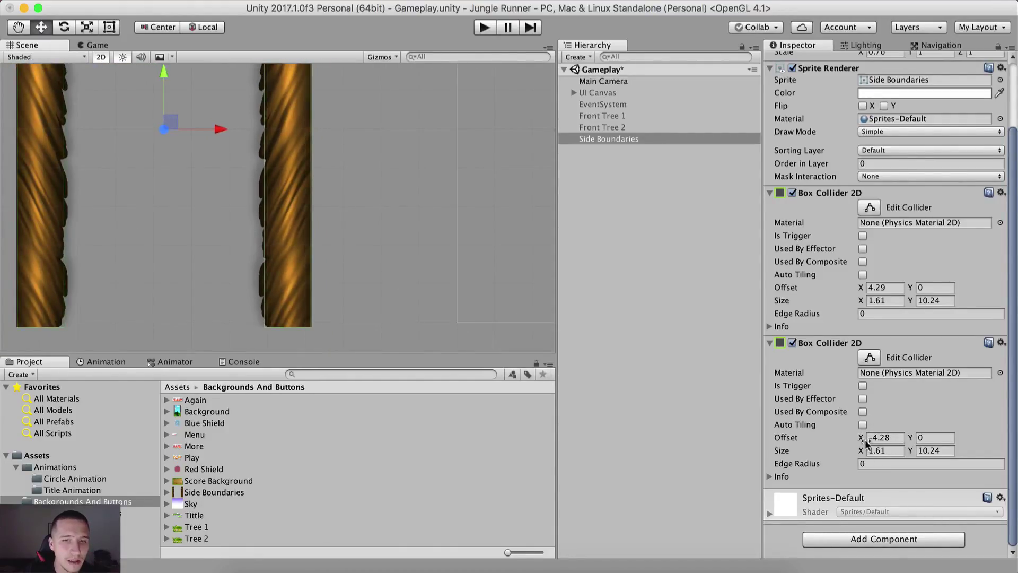
drag(861, 437, 248, 275)
middle_drag(247, 275, 423, 273)
key(super+z)
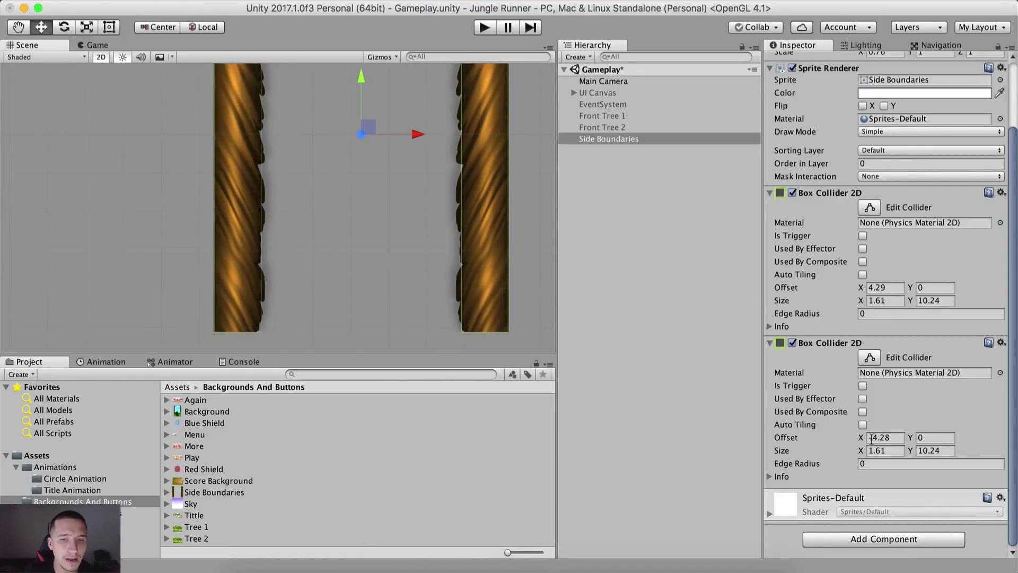
- Try an offset X of -7.13 on the second collider
click(897, 437)
text(-7.13)
scroll(66, 212, up, 3)
middle_drag(66, 211, 257, 208)
scroll(297, 182, down, 4)
scroll(270, 107, up, 1)
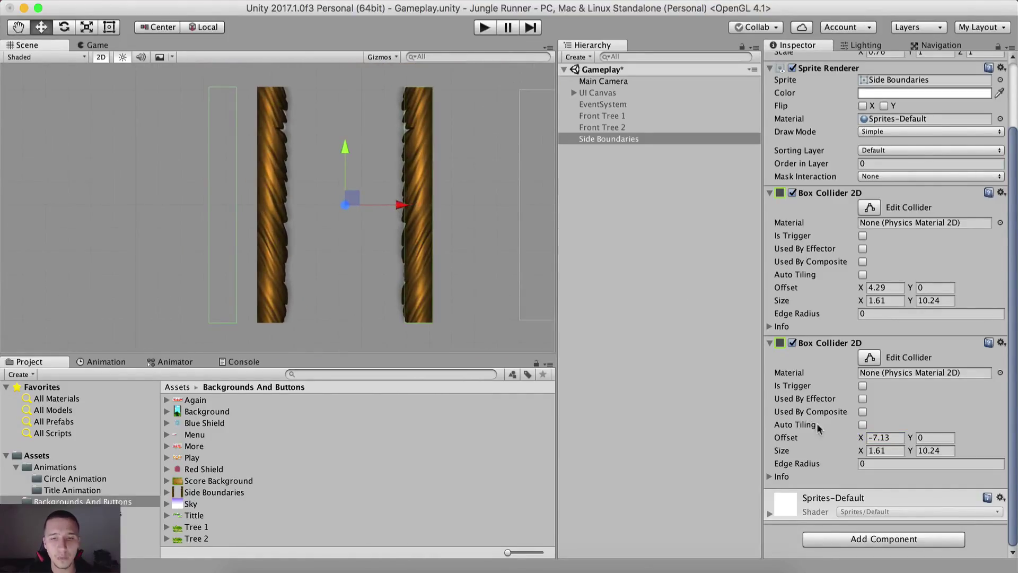
- Restore the collider offsets to -4.28 and 4.29
click(885, 437)
text(-4.28)
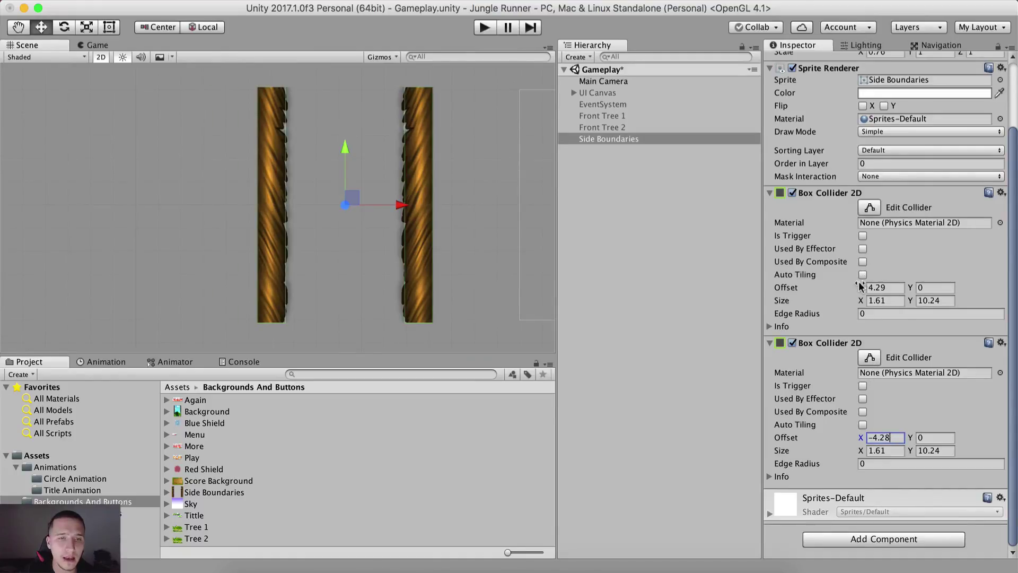
click(880, 287)
text(6)
key(BackSpace)
text(4.29)
key(Return)
scroll(326, 229, down, 3)
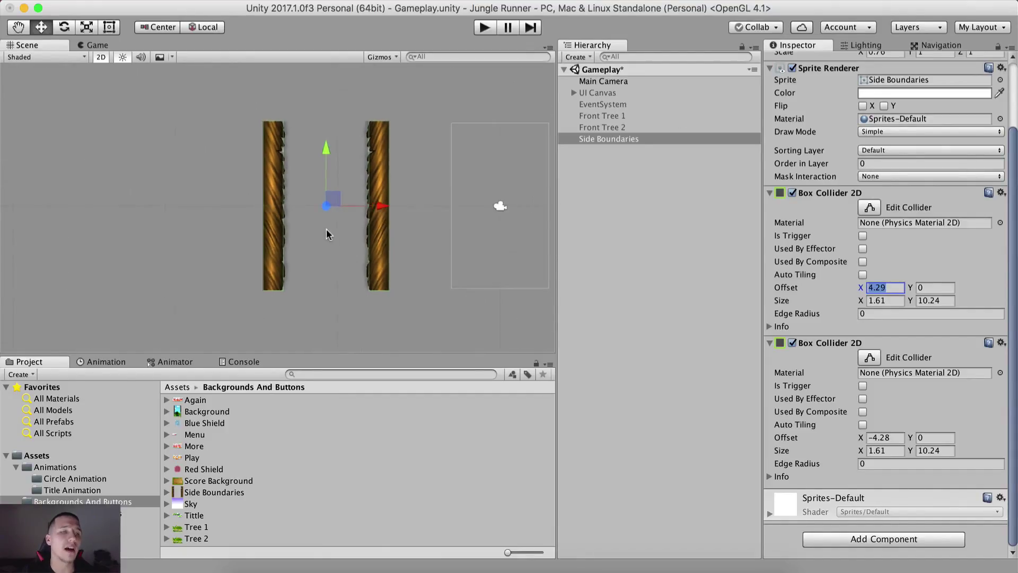
middle_drag(358, 221, 295, 184)
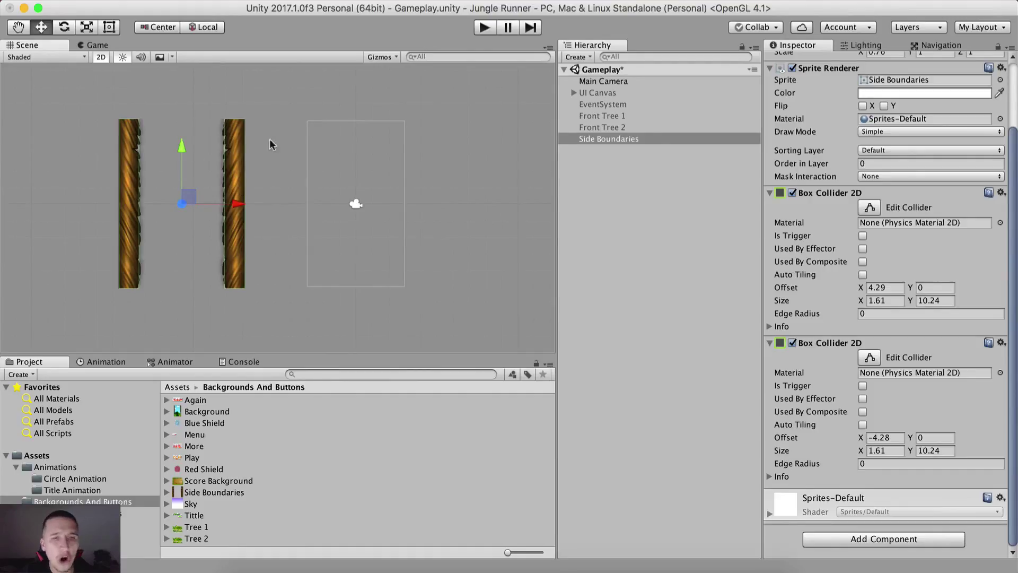
- Set Side Boundaries' Position X back to 0
click(653, 139)
scroll(889, 117, up, 3)
click(893, 108)
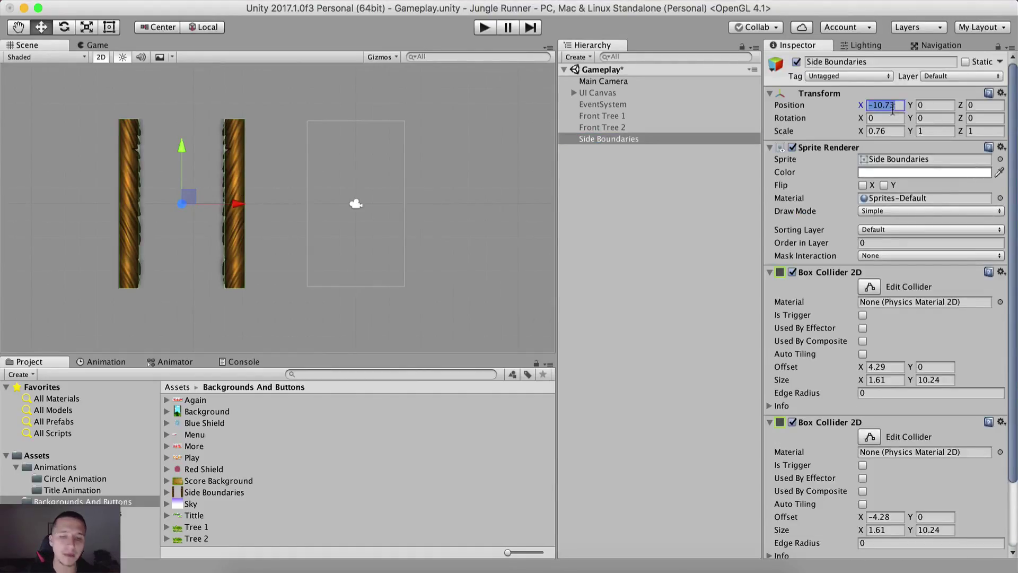
text(0)
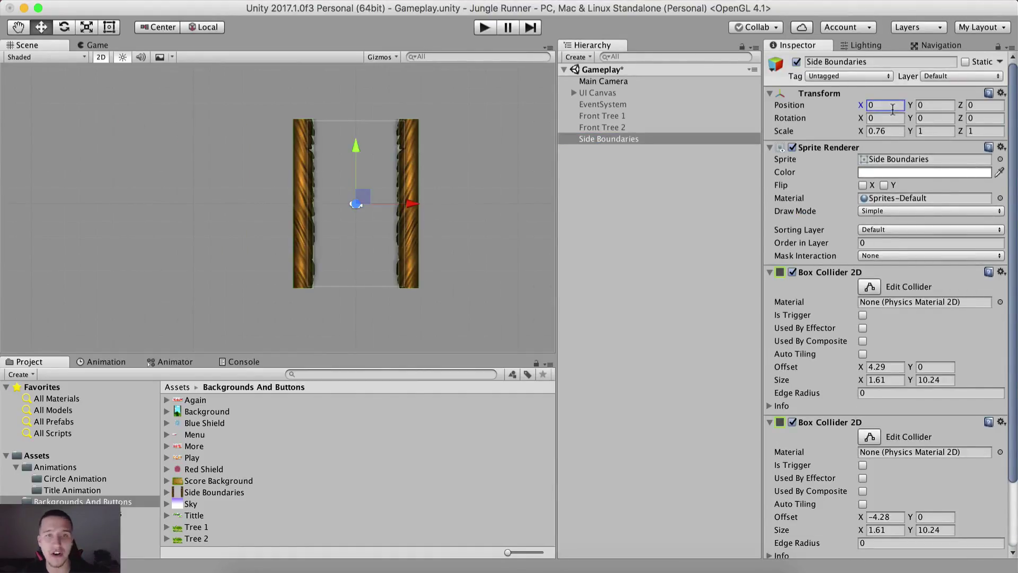
- Reactivate the UI Canvas through Front Tree 2 and reselect Side Boundaries
click(597, 93)
shift+click(602, 127)
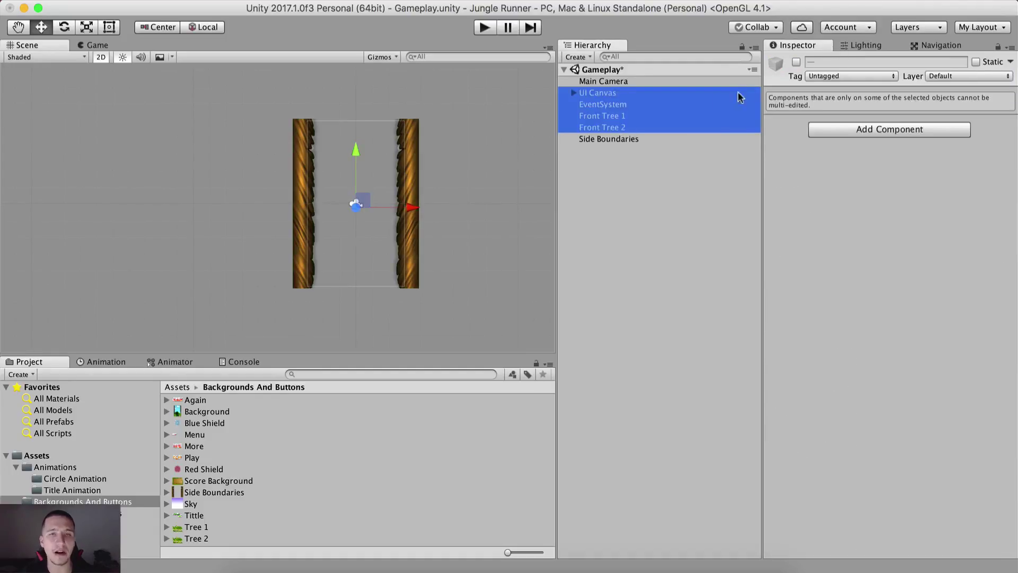
click(796, 63)
click(682, 138)
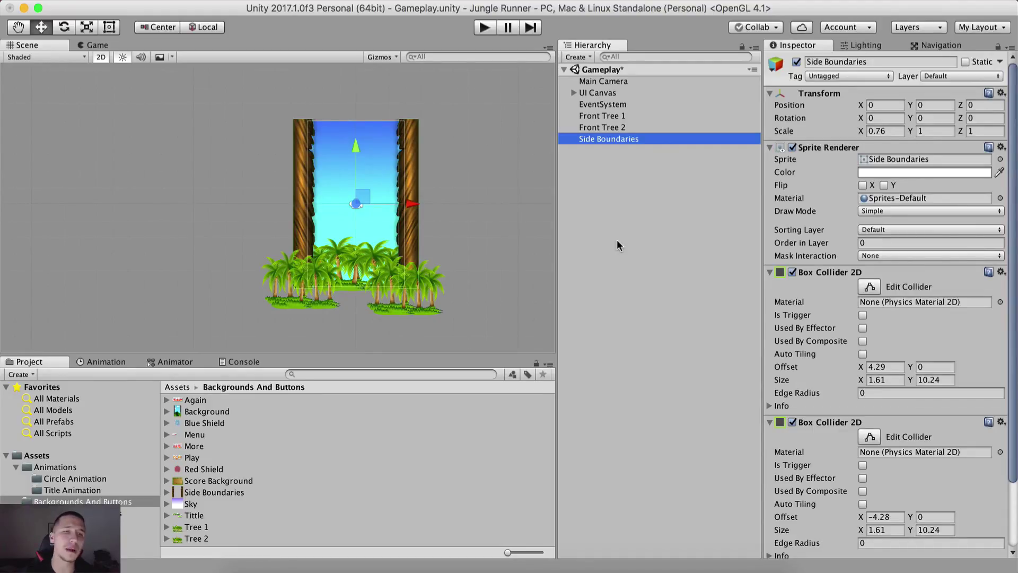
- Duplicate Side Boundaries three times, stacking the copies at Y 10, 20 and 30
key(super+d)
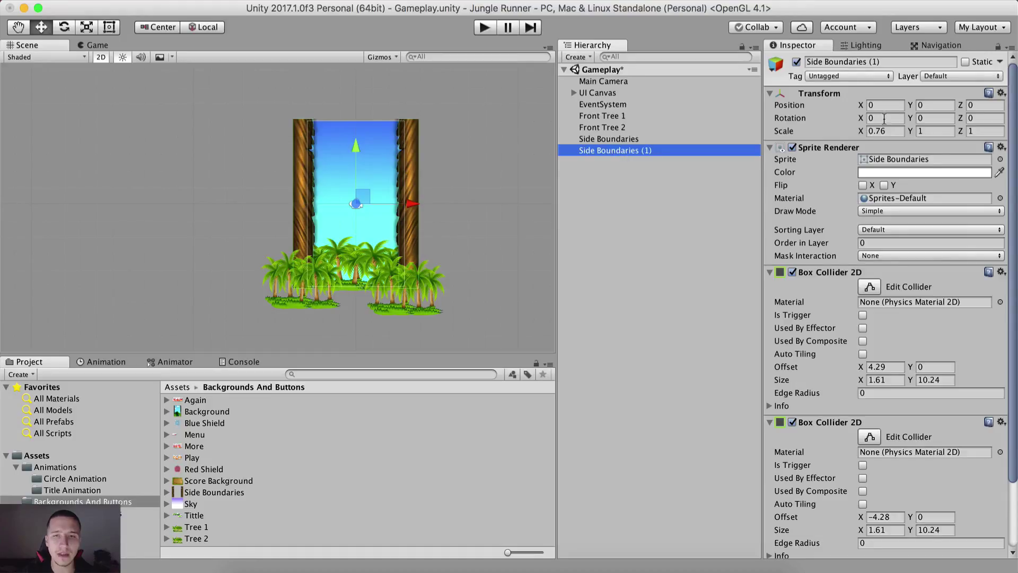
click(924, 105)
text(10)
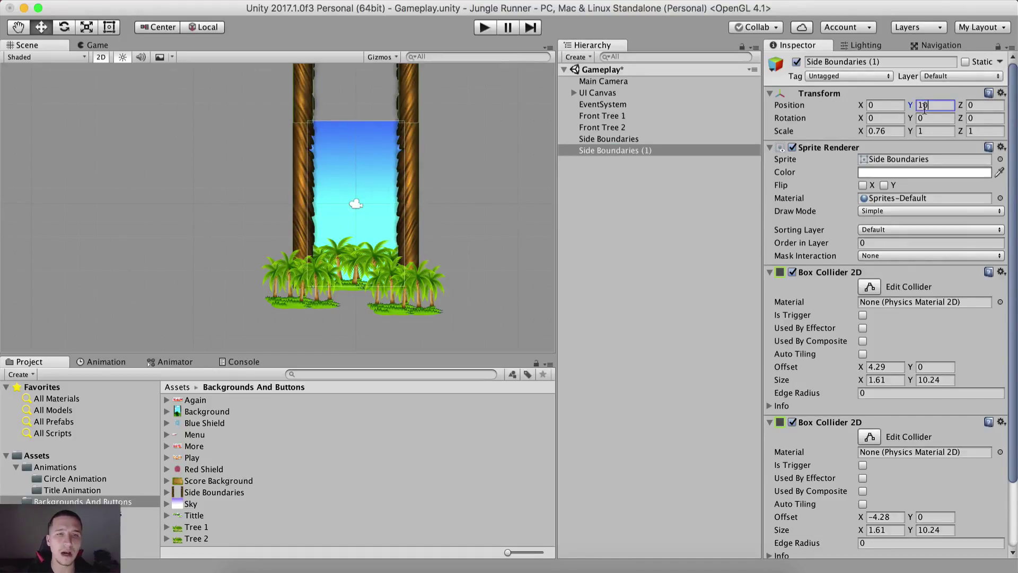
click(676, 151)
key(super+d)
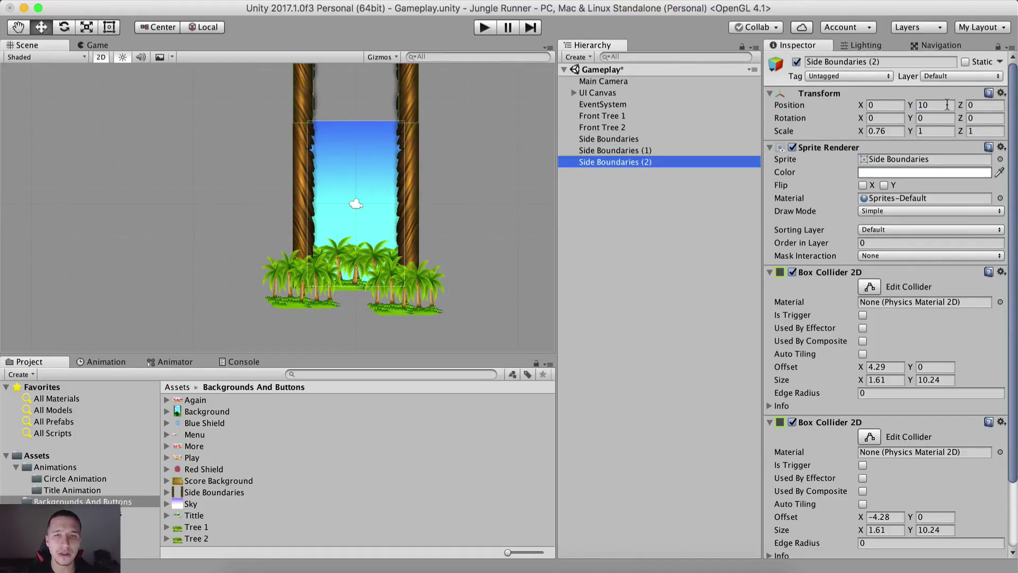
click(947, 105)
text(20)
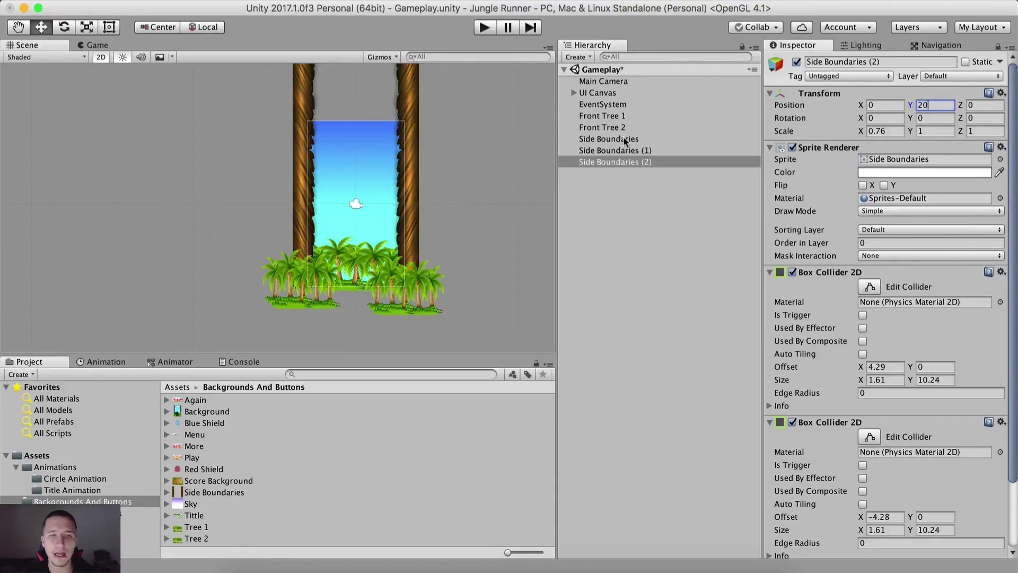
click(623, 161)
key(super+d)
click(943, 100)
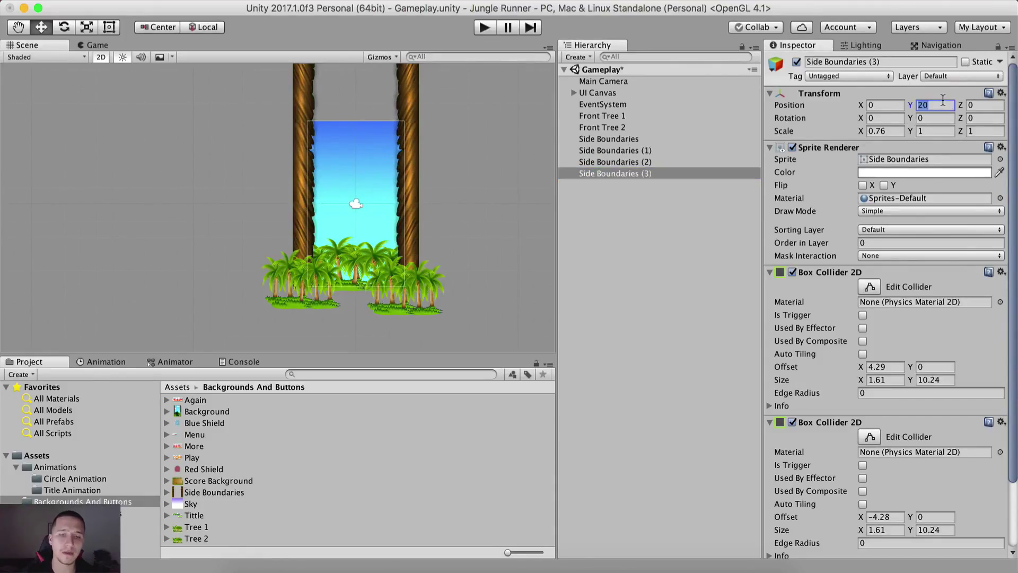
- Deselect everything, preview the stacked trunks in Game, then return to the Scene view
click(495, 192)
click(114, 46)
click(53, 47)
scroll(226, 122, down, 6)
scroll(233, 217, up, 2)
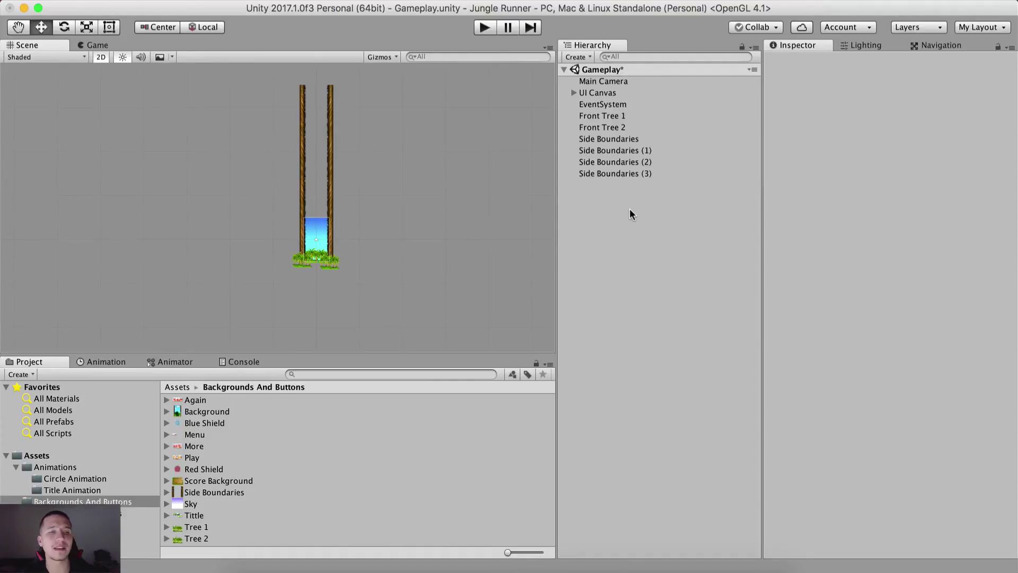
- Add an empty object named Player Bounds and zero its Transform Position
scroll(486, 228, up, 3)
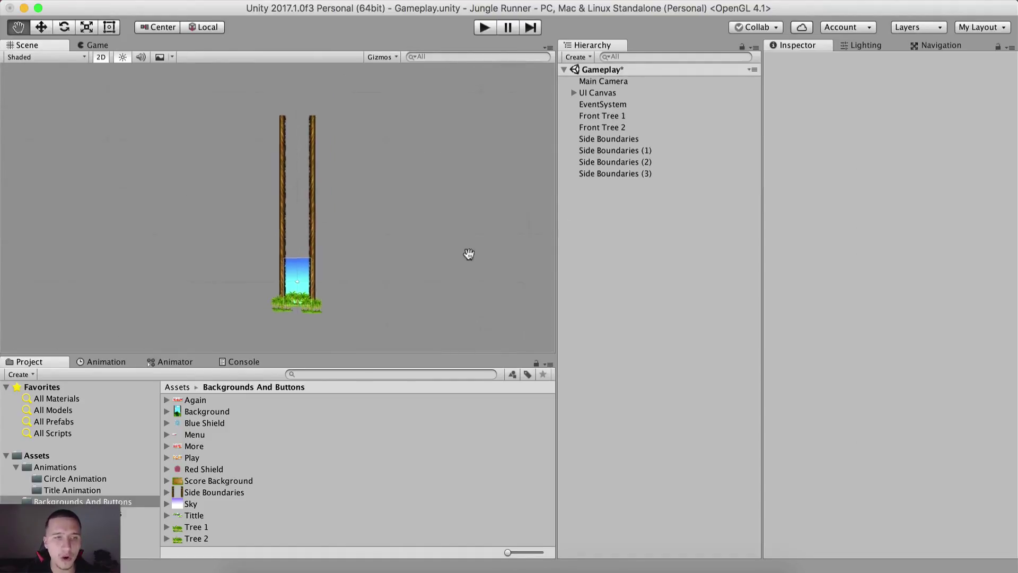
right_click(610, 201)
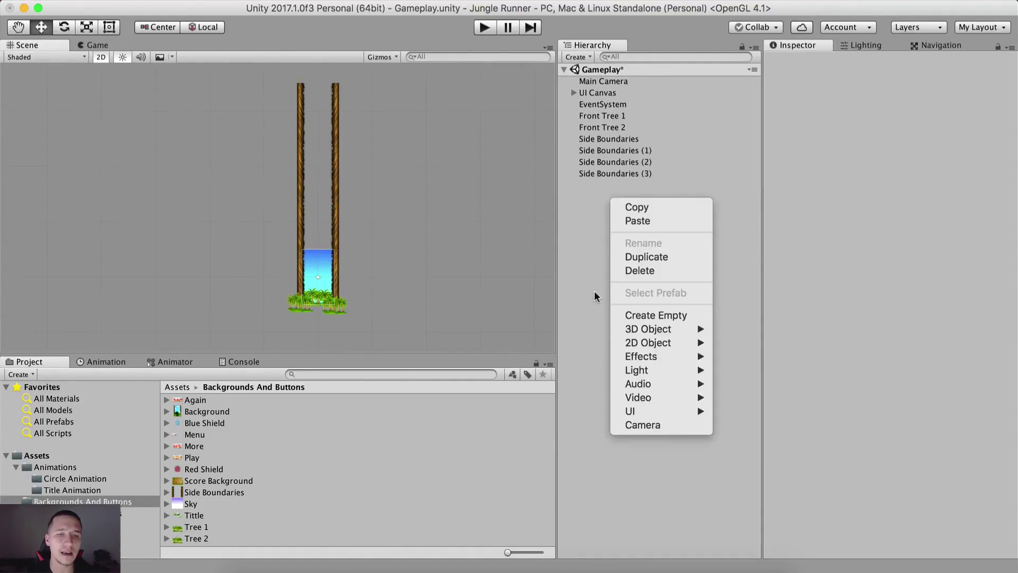
click(639, 316)
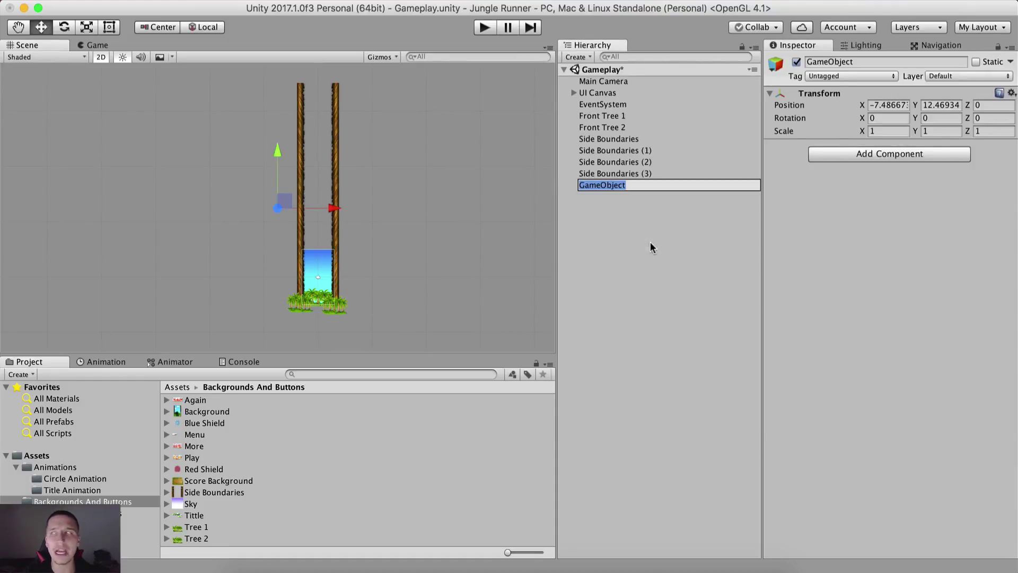
text(Player Bounds)
key(Return)
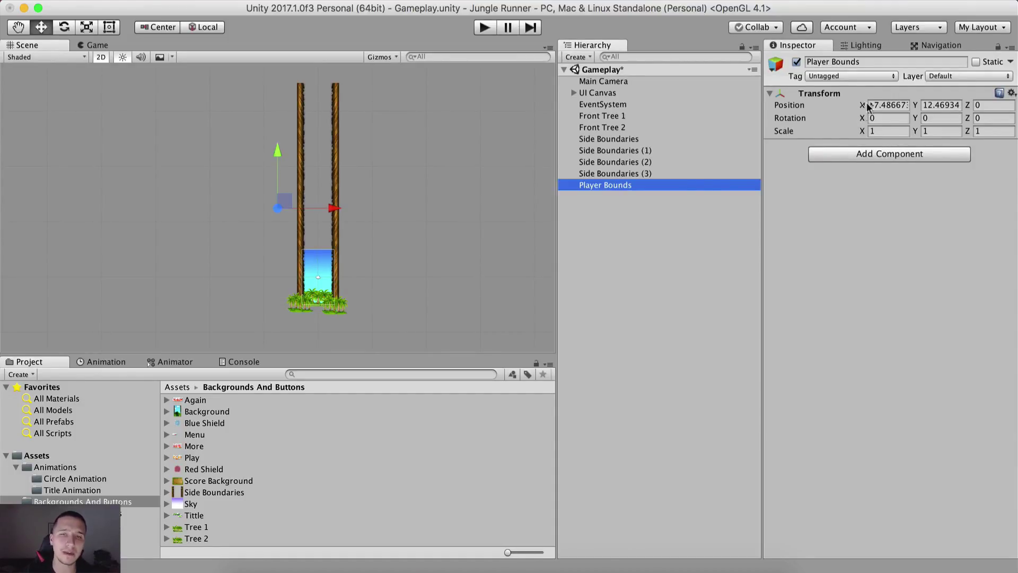
click(887, 106)
text(0)
key(Tab)
text(0)
key(Tab)
text(0)
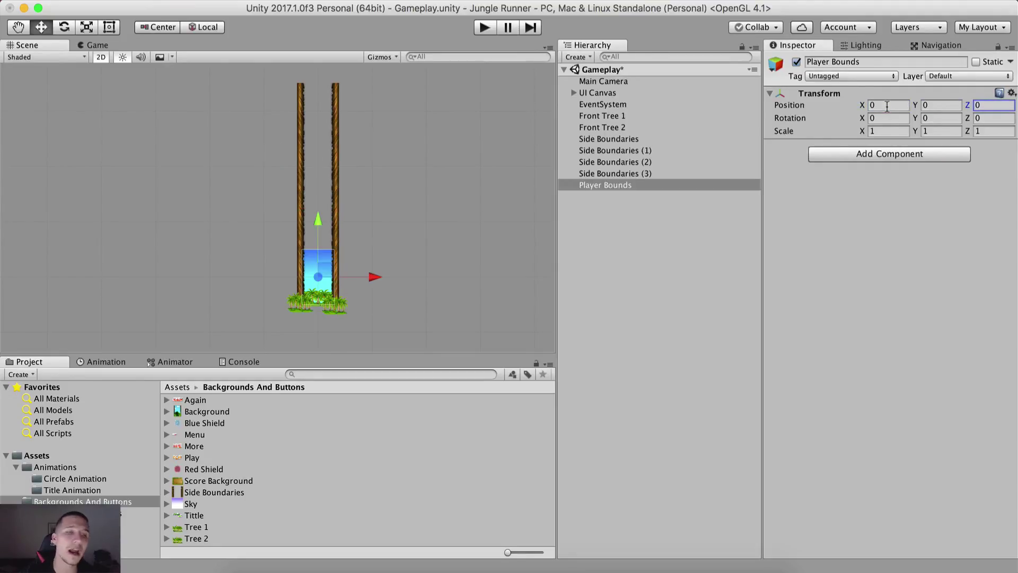
- Verify Player Bounds' X position and reselect the four Side Boundaries objects
middle_drag(432, 290, 440, 223)
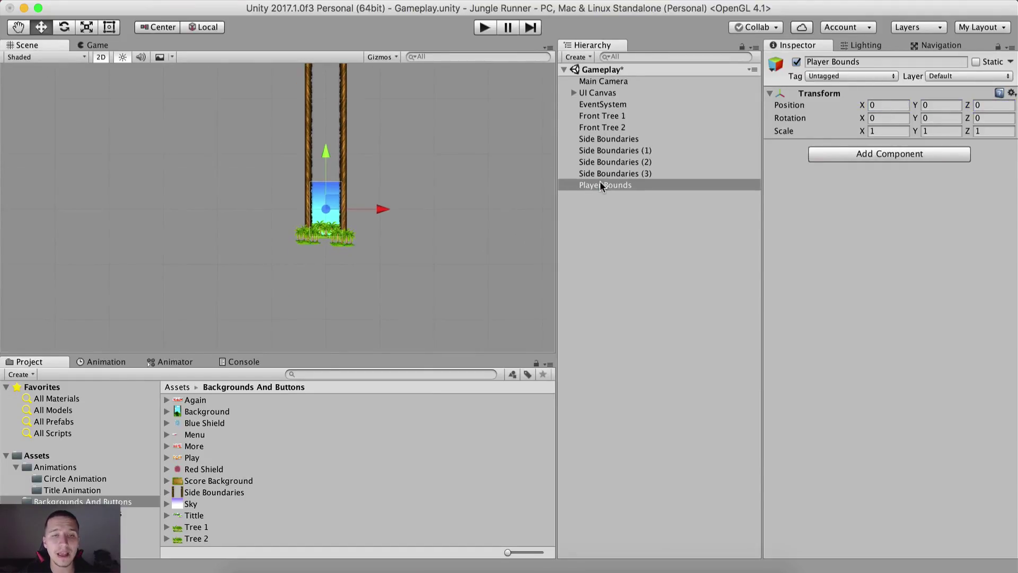
click(600, 185)
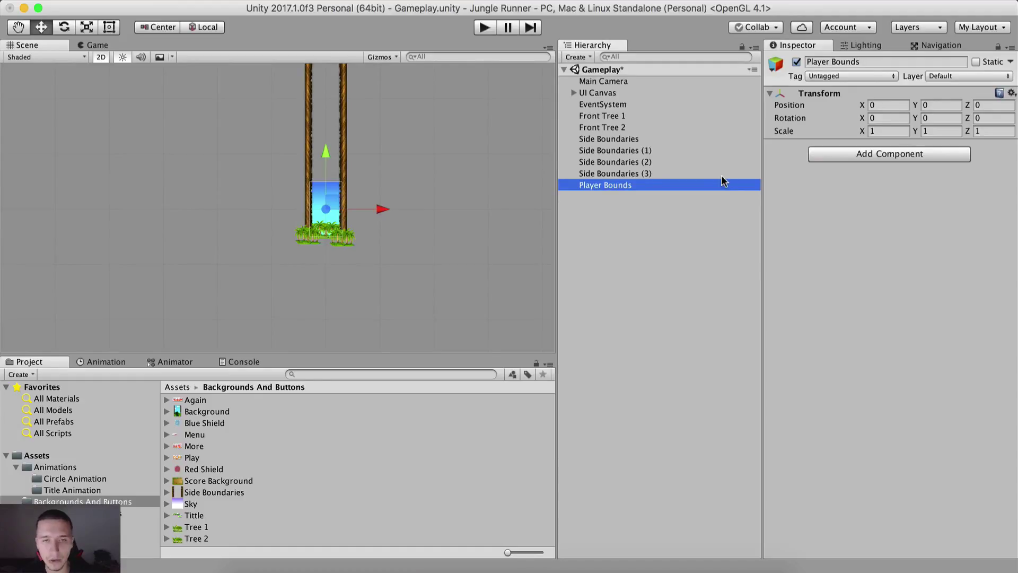
click(635, 174)
shift+click(621, 139)
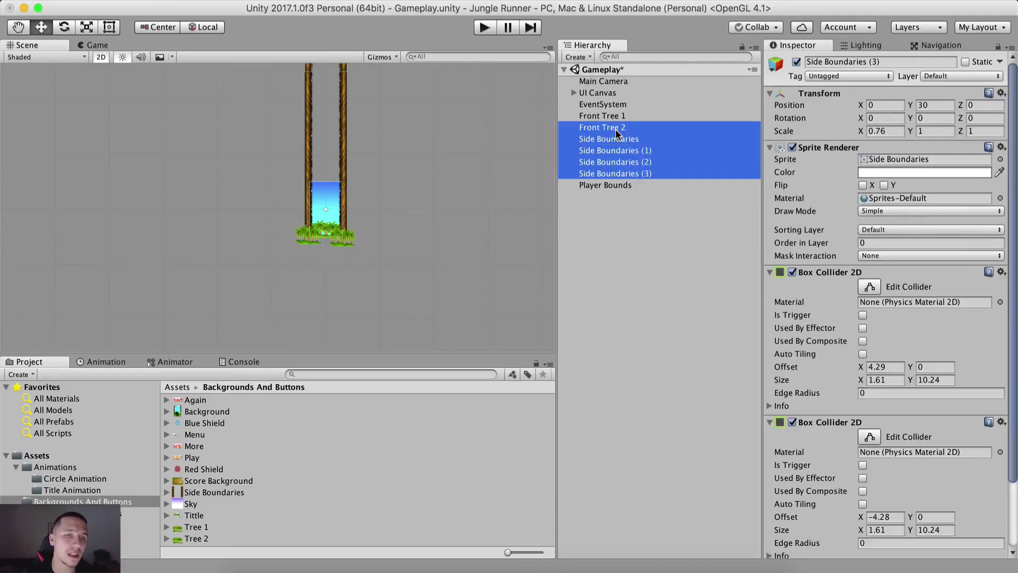
click(622, 140)
shift+click(619, 174)
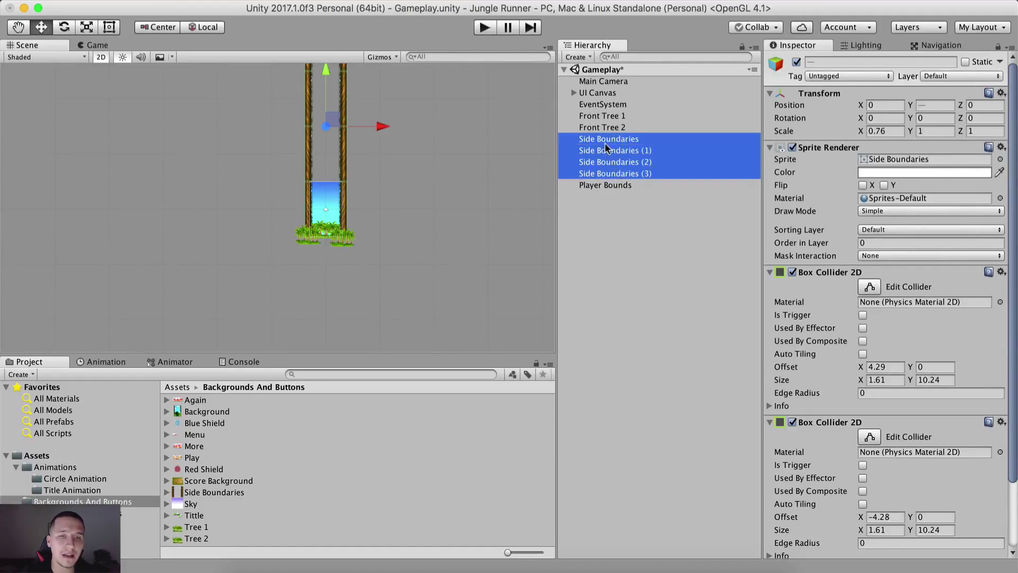
click(602, 185)
click(878, 106)
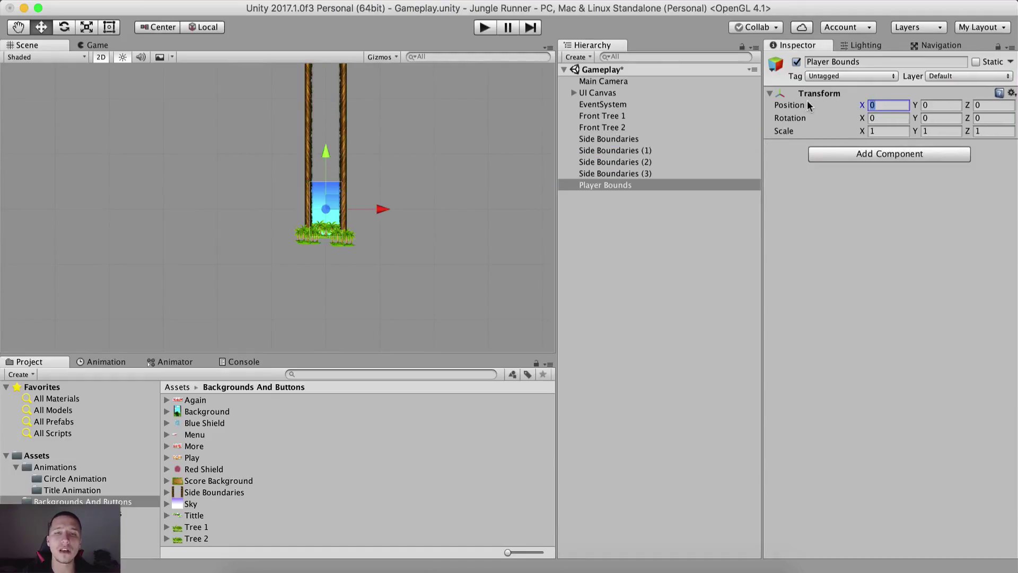
key(Return)
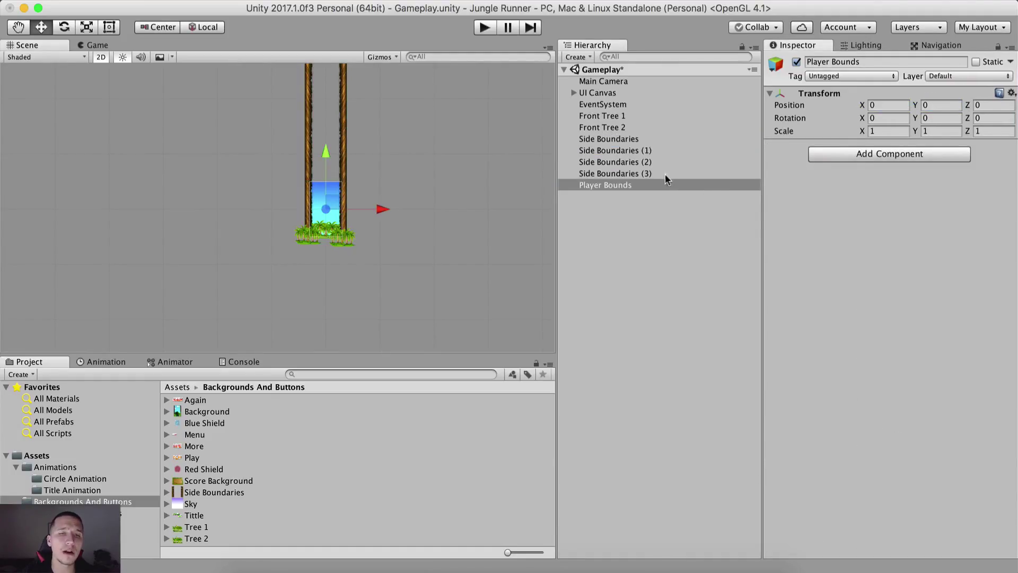
key(super+z)
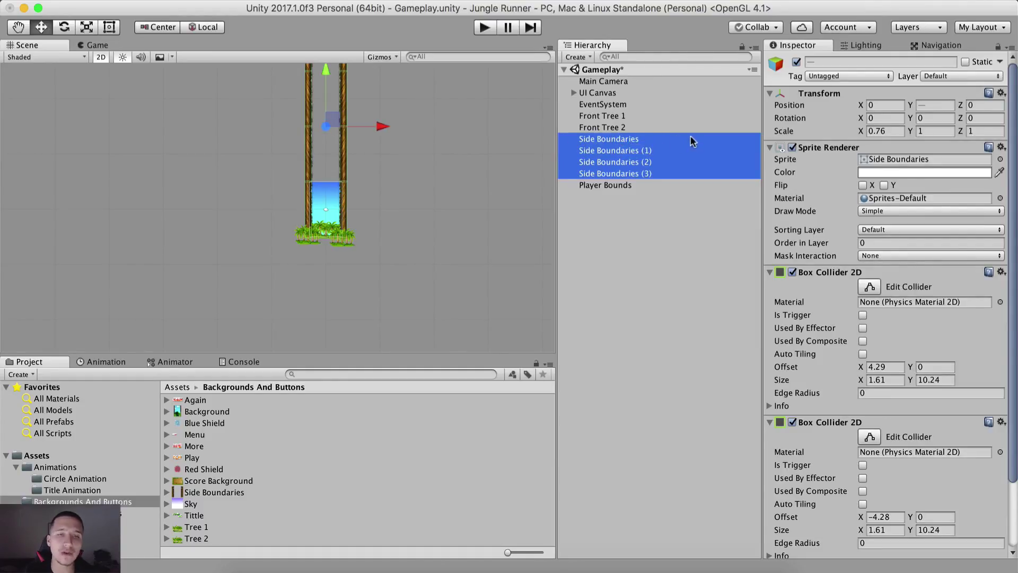
- Parent the four Side Boundaries under Player Bounds, collapse it, and preview the Game view
drag(610, 142, 606, 186)
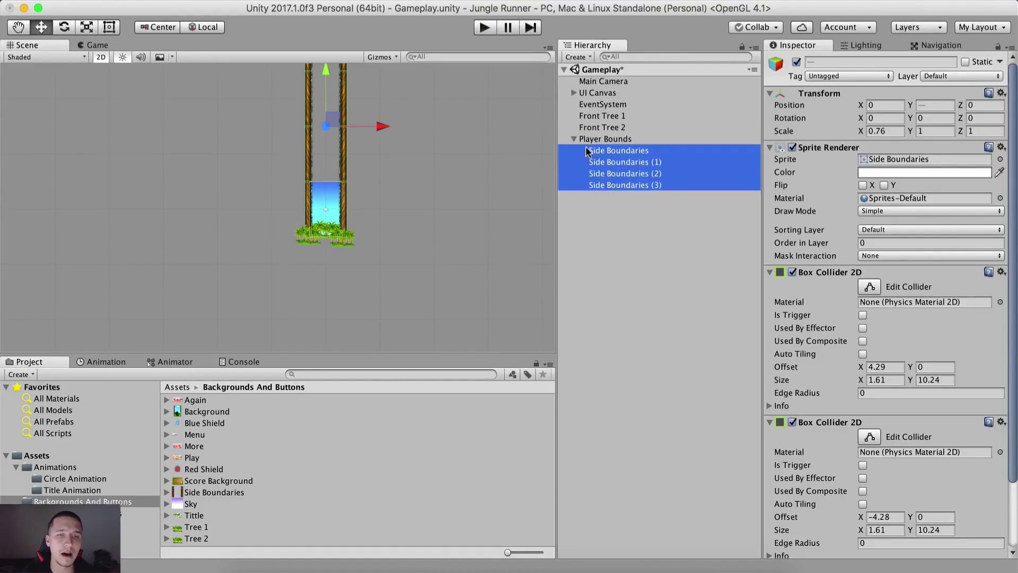
click(573, 139)
scroll(377, 215, up, 5)
scroll(426, 255, up, 5)
click(93, 46)
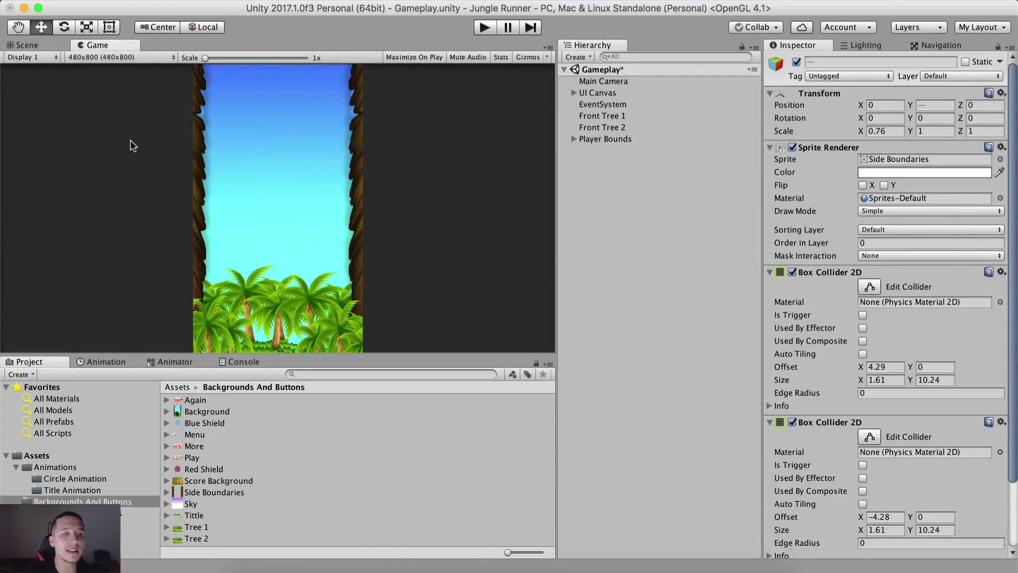
click(50, 45)
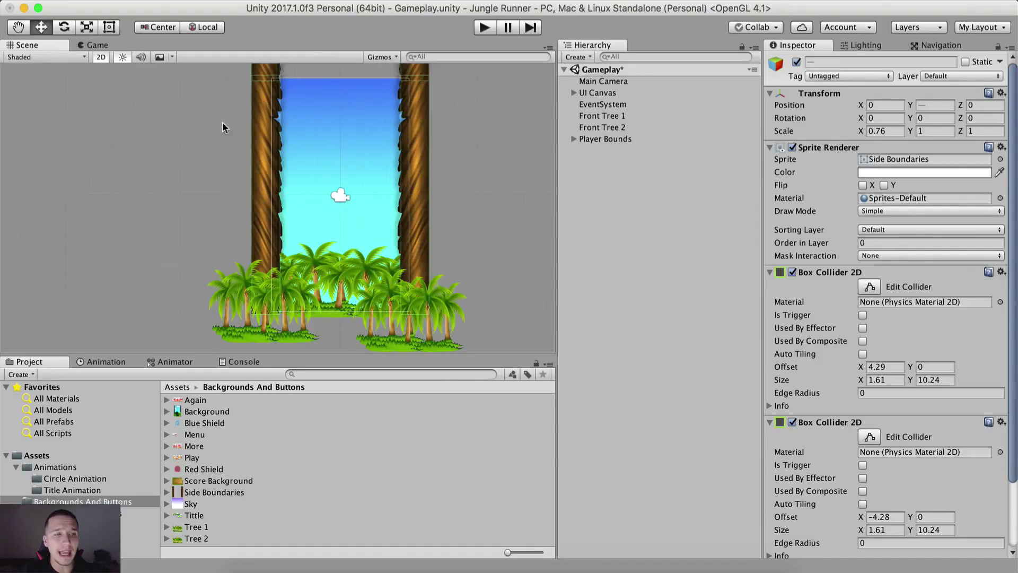
- Test-move Player Bounds and its boundaries downward, then undo the move
scroll(208, 143, down, 5)
middle_drag(201, 151, 228, 192)
scroll(273, 182, down, 5)
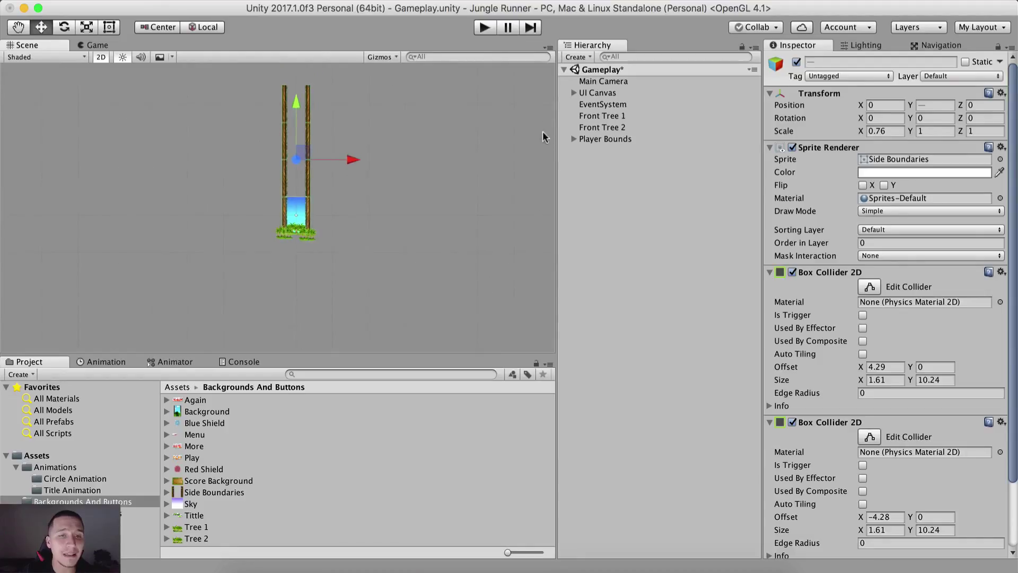
click(604, 139)
drag(301, 109, 297, 213)
key(super+z)
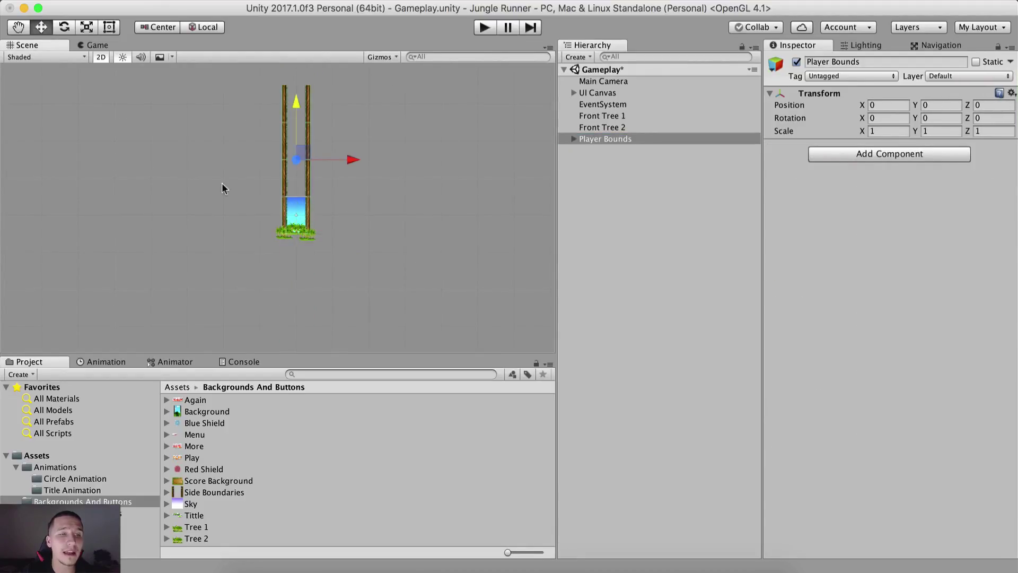
click(218, 188)
scroll(227, 196, up, 3)
scroll(212, 204, down, 4)
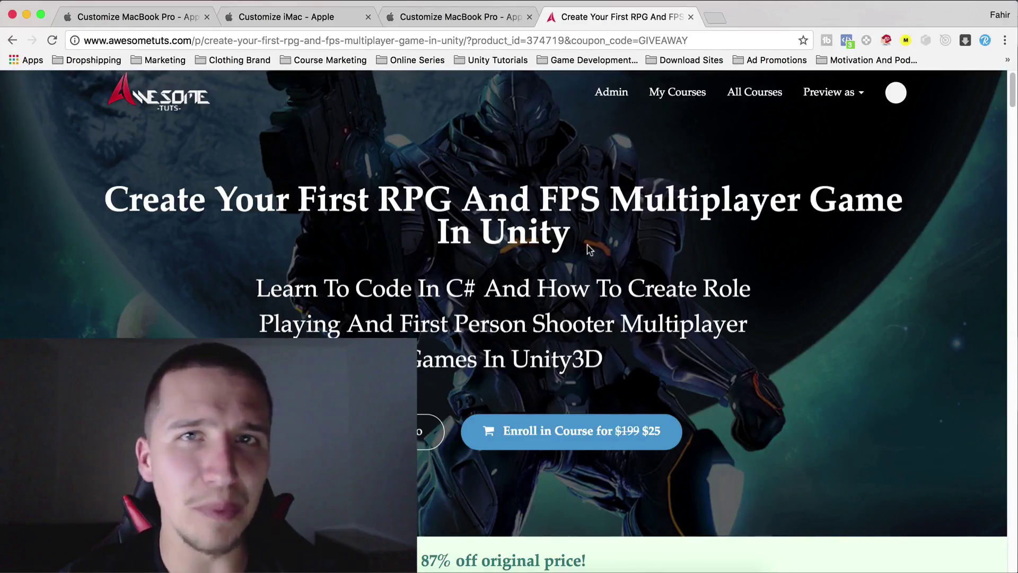
click(433, 17)
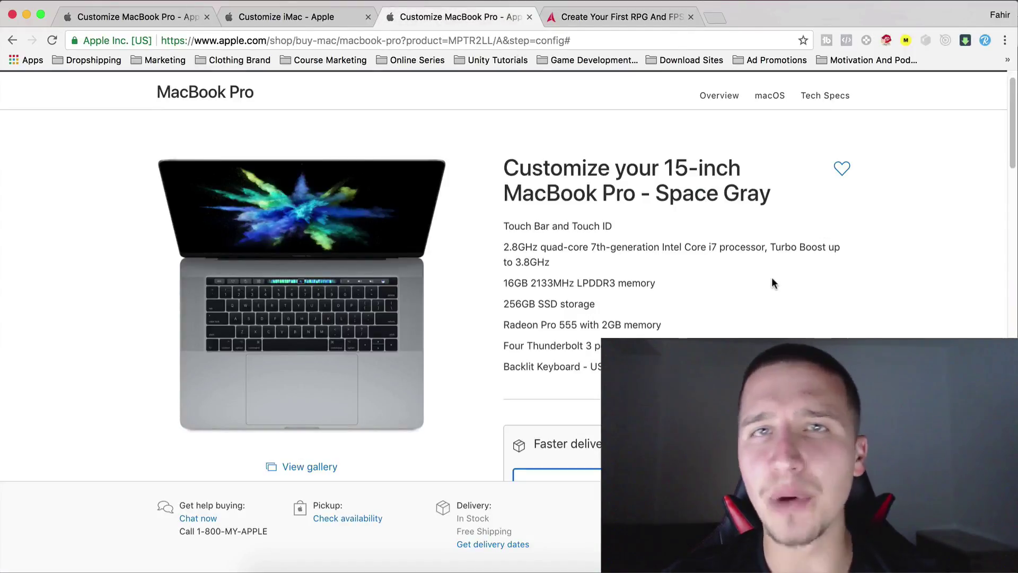
click(313, 17)
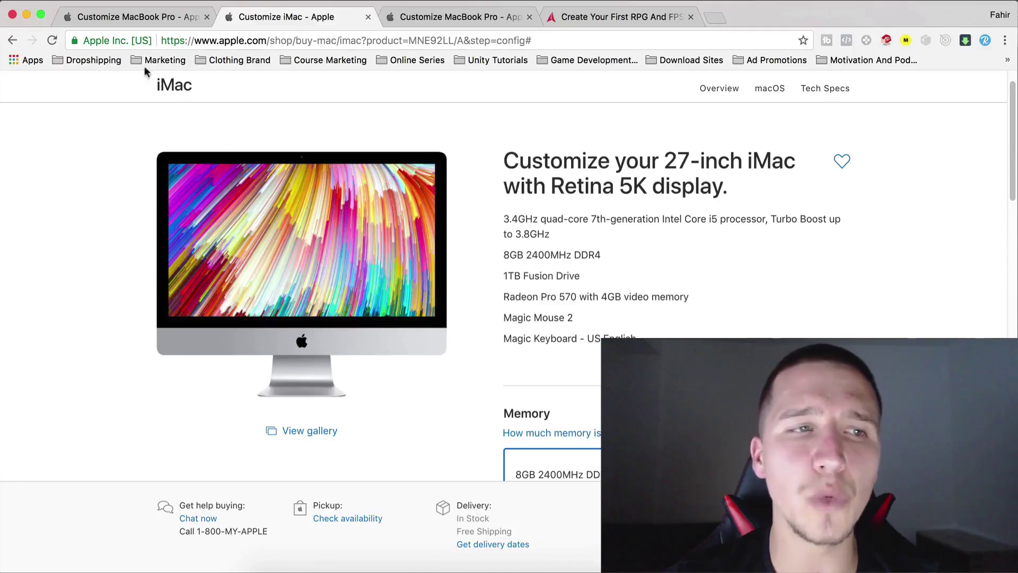
click(139, 17)
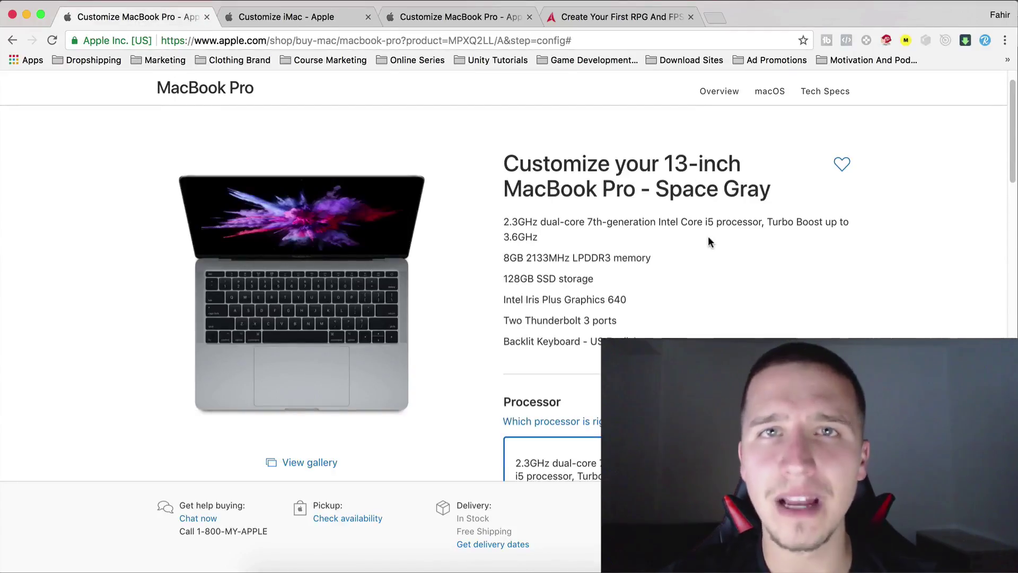
click(603, 18)
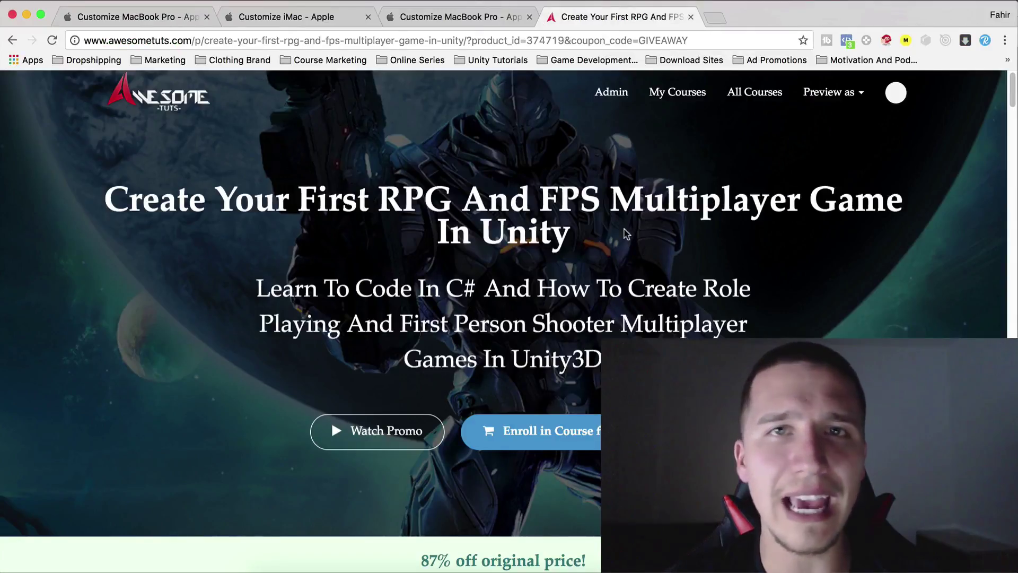